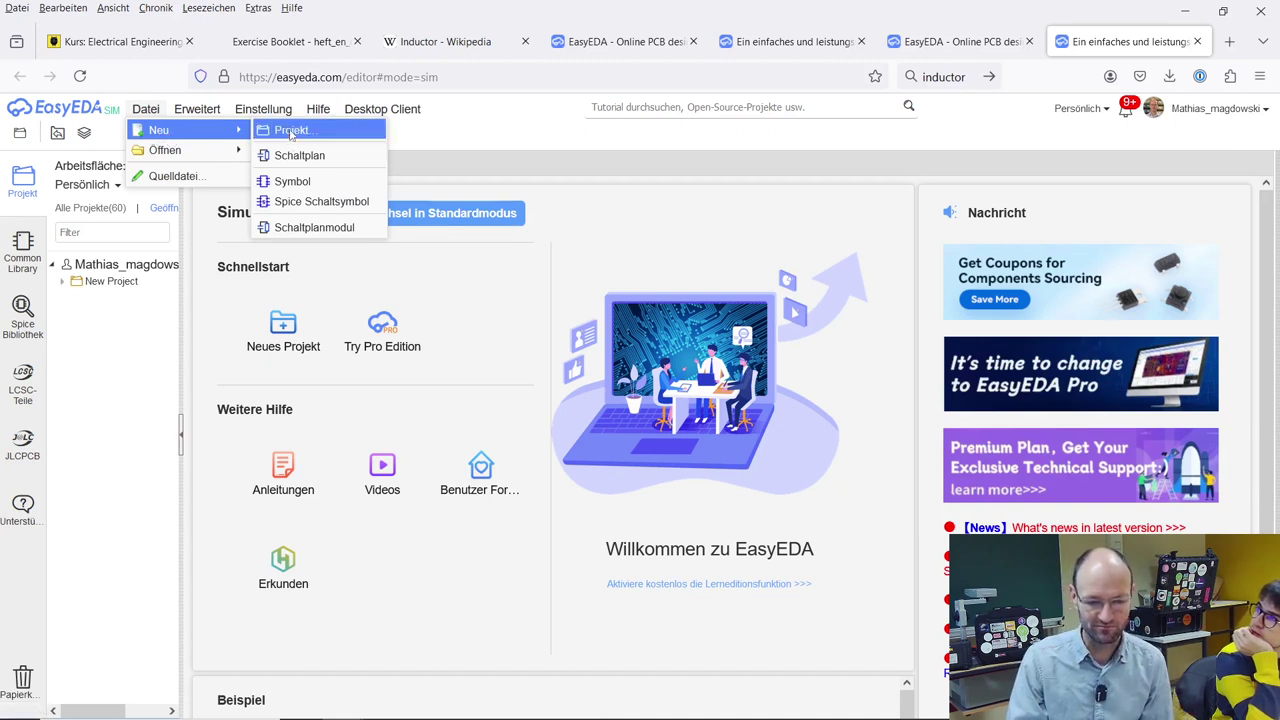
# - Create a new project titled 'Equivalent Resistance' and save it
pyautogui.click(291, 131)
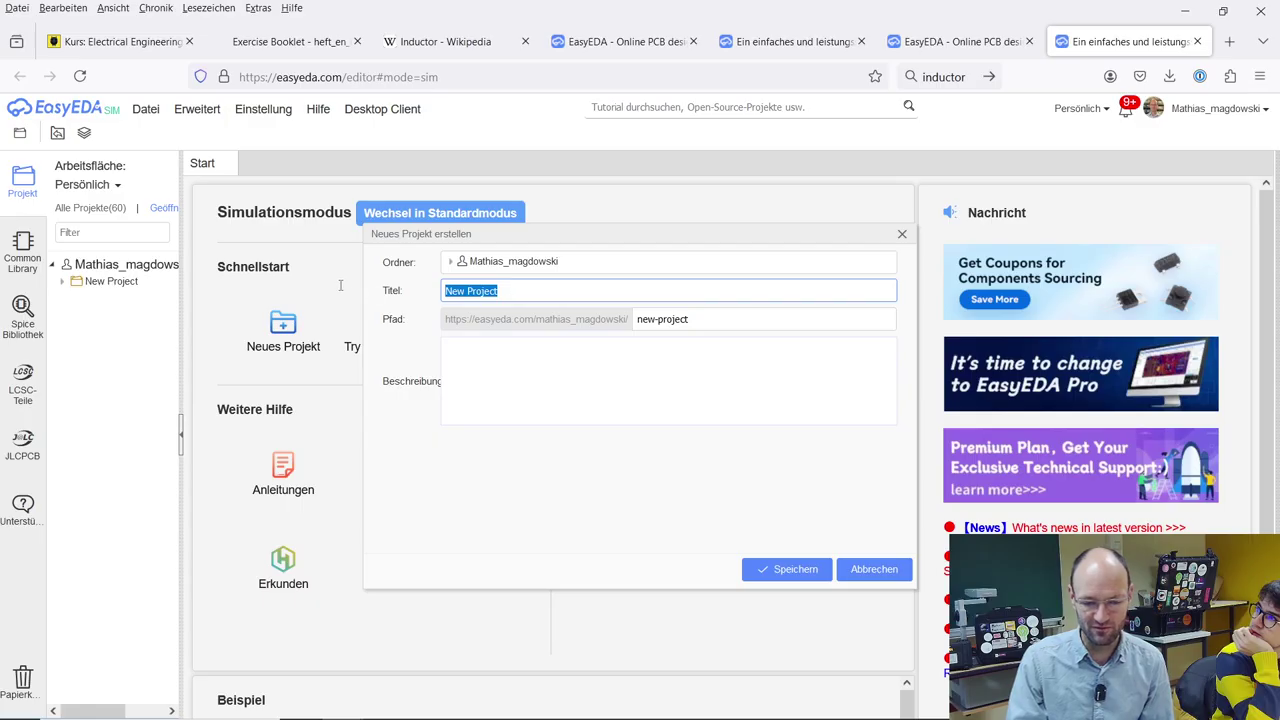
pyautogui.write('Equivalent Resistance')
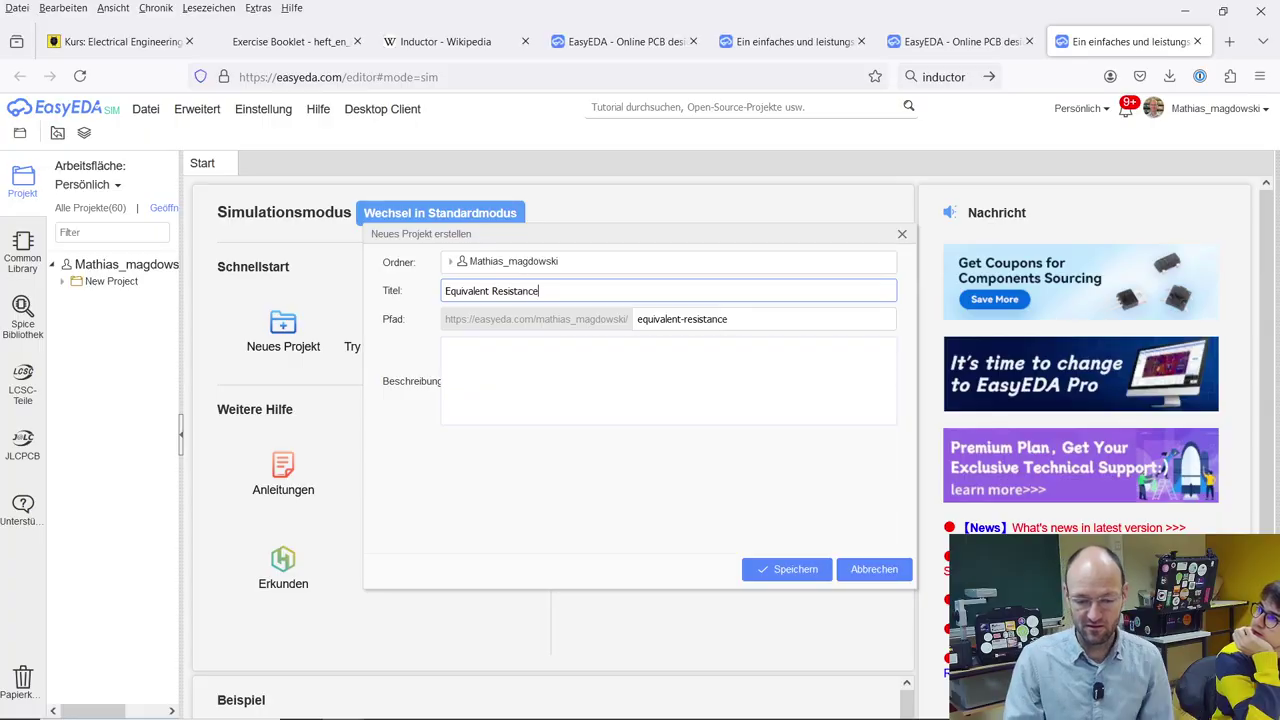
pyautogui.click(775, 566)
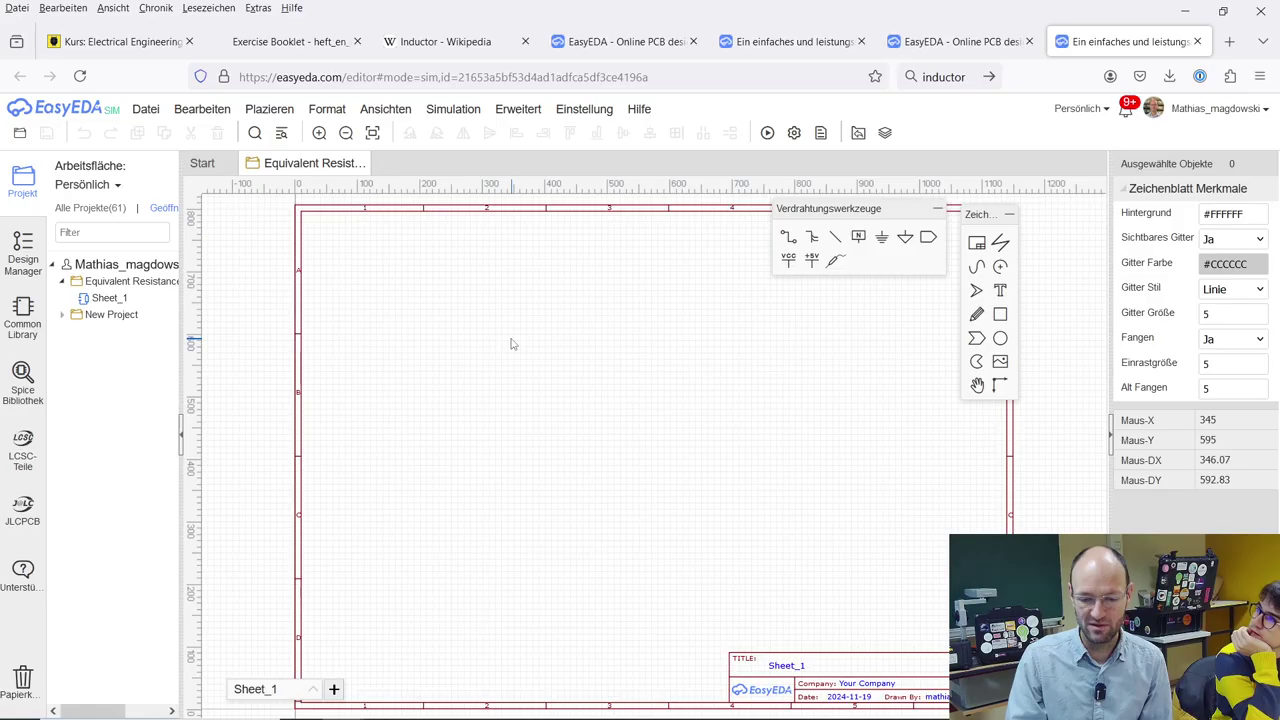
# - Pick up a resistor from the Common Library, then view the booklet's Task 13 circuit
pyautogui.click(22, 320)
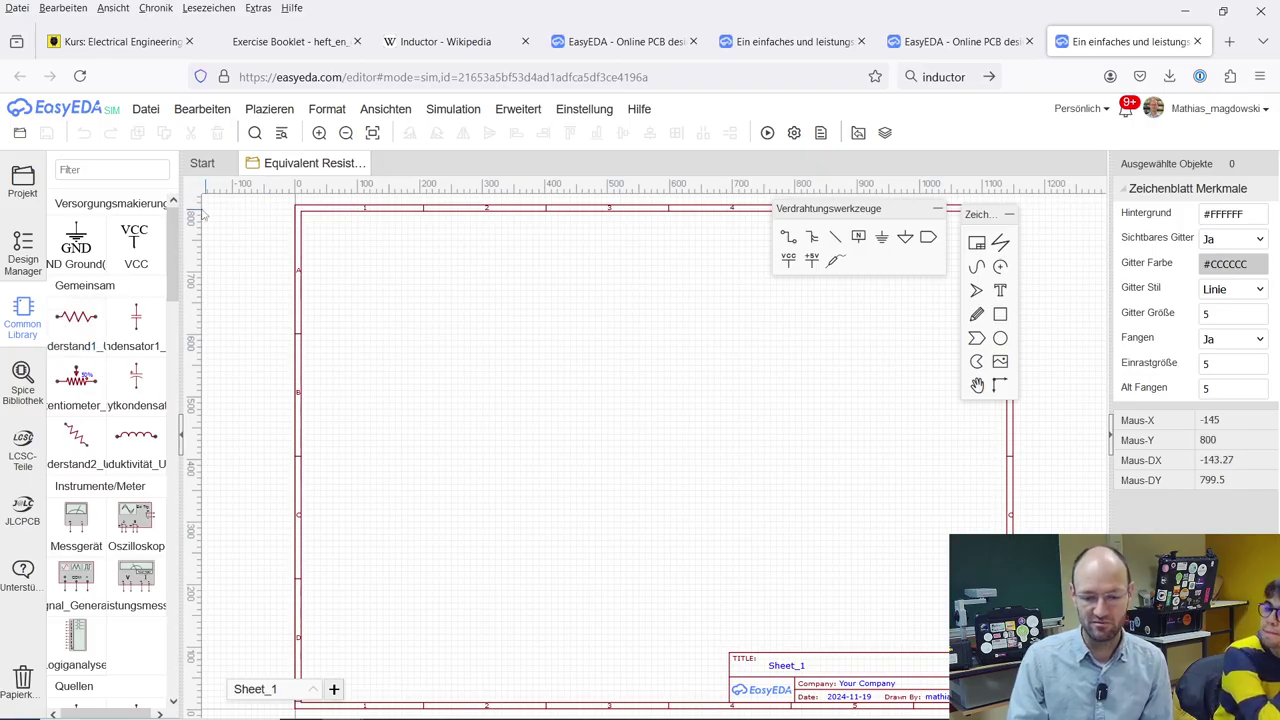
pyautogui.click(76, 323)
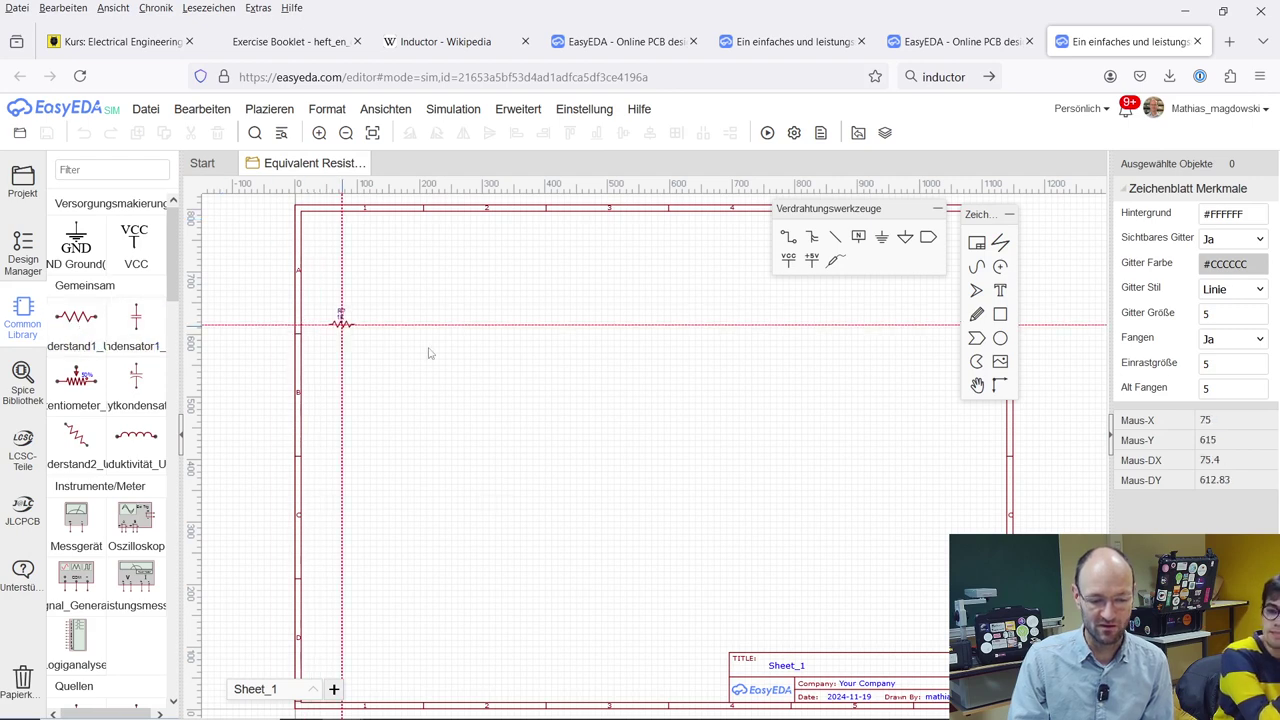
pyautogui.scroll(5, 436, 358)
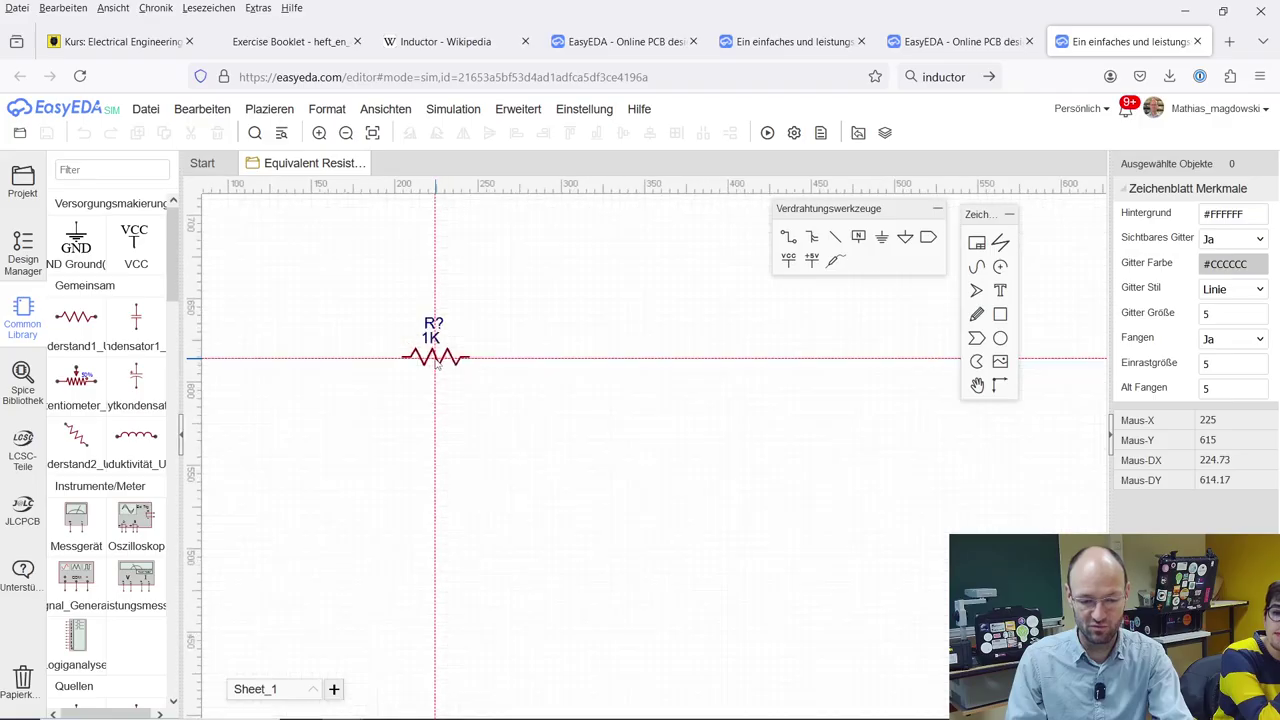
pyautogui.scroll(5, 436, 364)
pyautogui.scroll(-3, 436, 366)
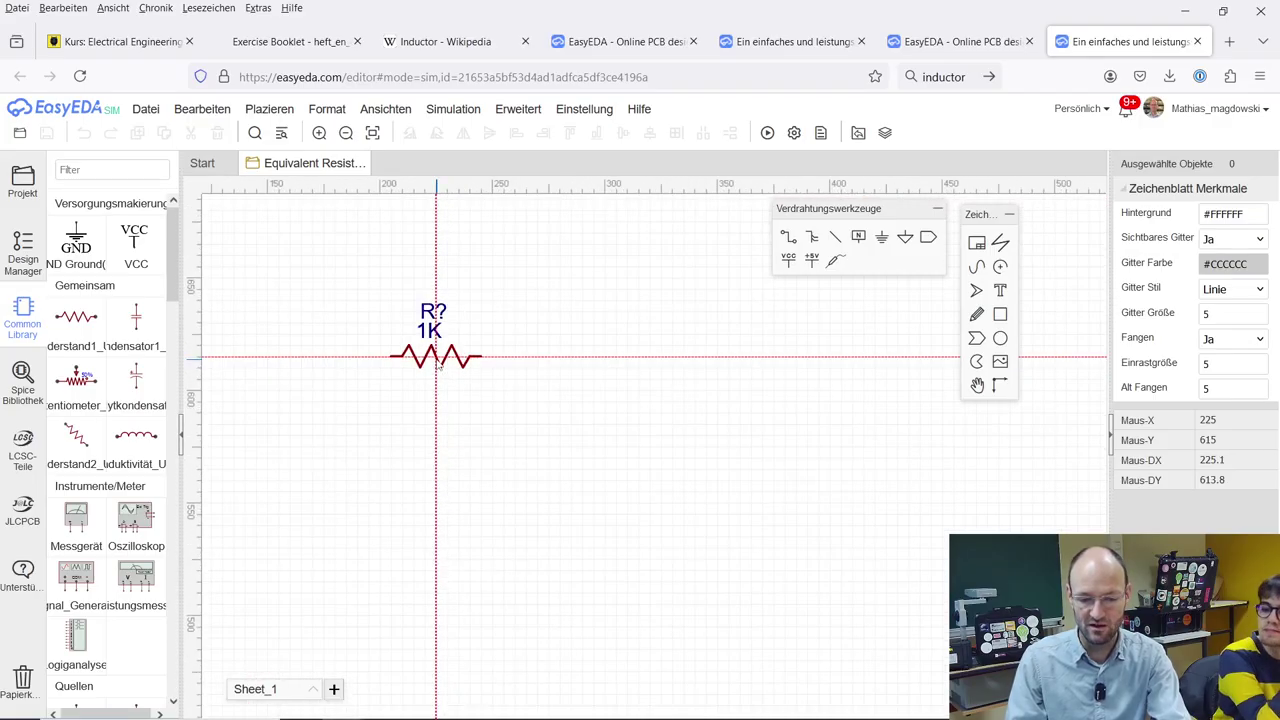
pyautogui.click(279, 42)
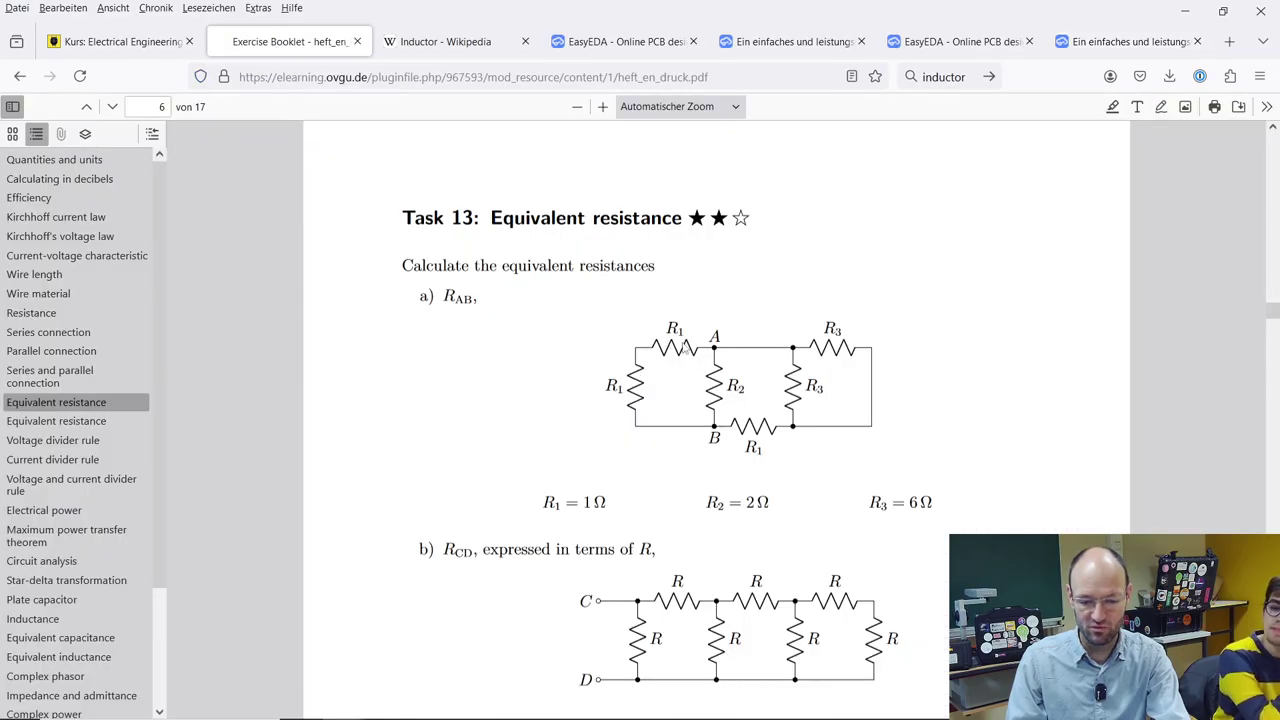
# - Place two 1K resistors, R1 and R2, on the schematic
pyautogui.click(1128, 41)
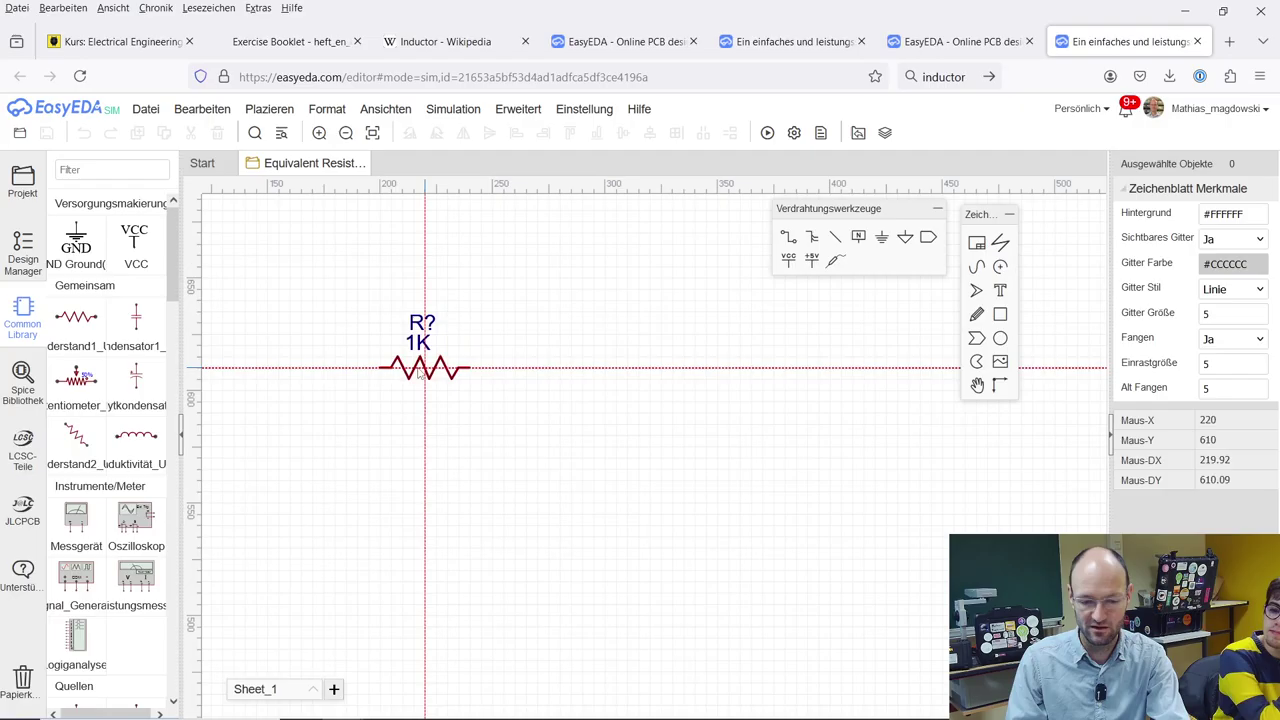
pyautogui.click(435, 340)
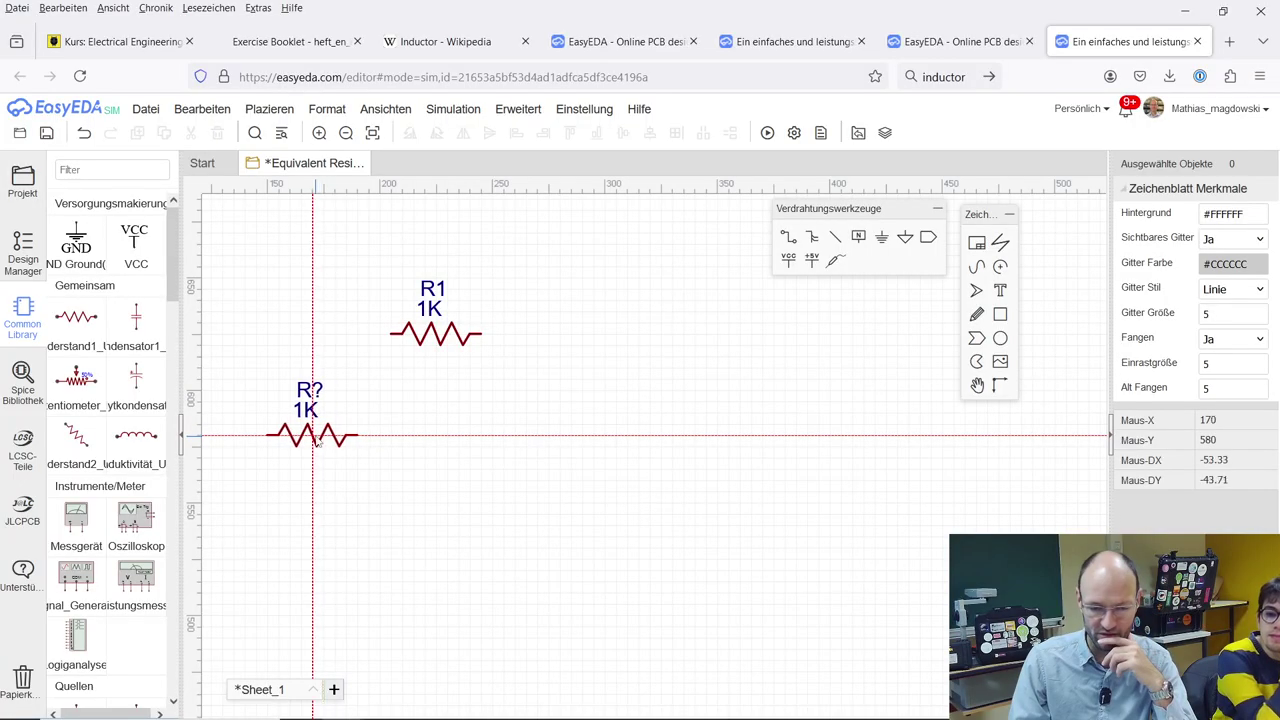
pyautogui.click(312, 437)
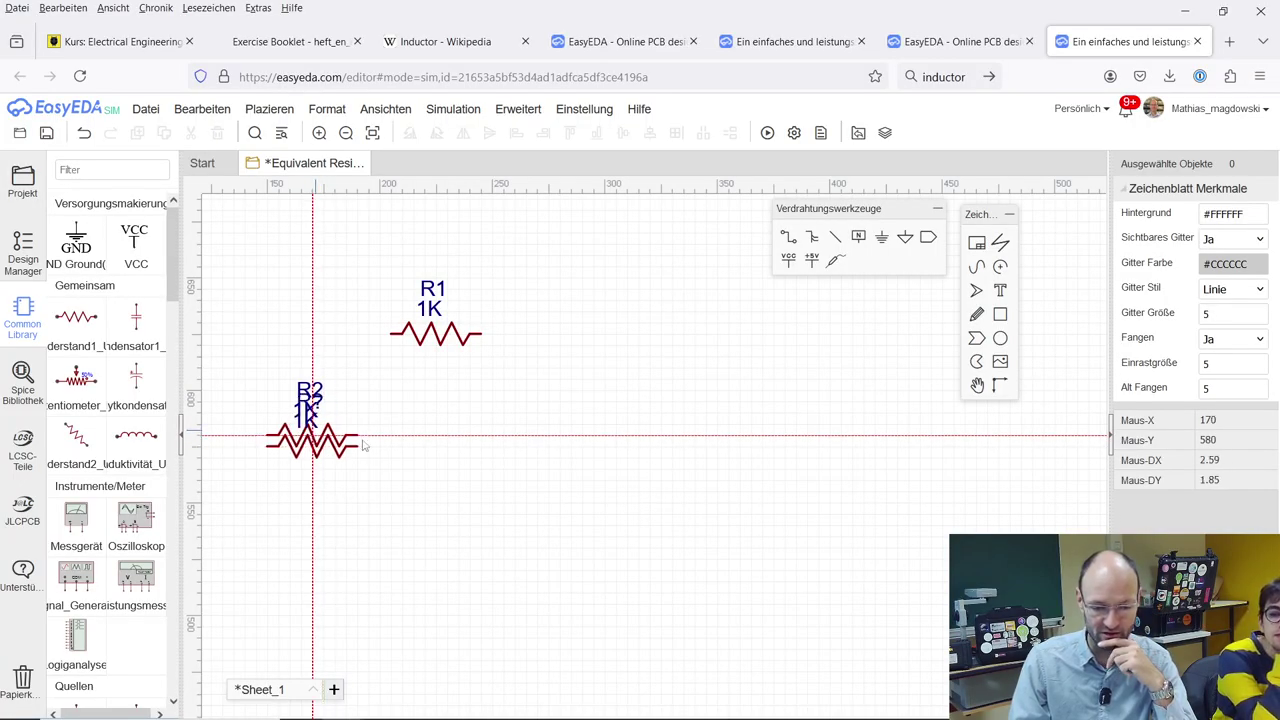
pyautogui.press('Escape')
# - Rotate R2 to stand vertically, then compare against the booklet's Task 13 circuit
pyautogui.click(320, 440)
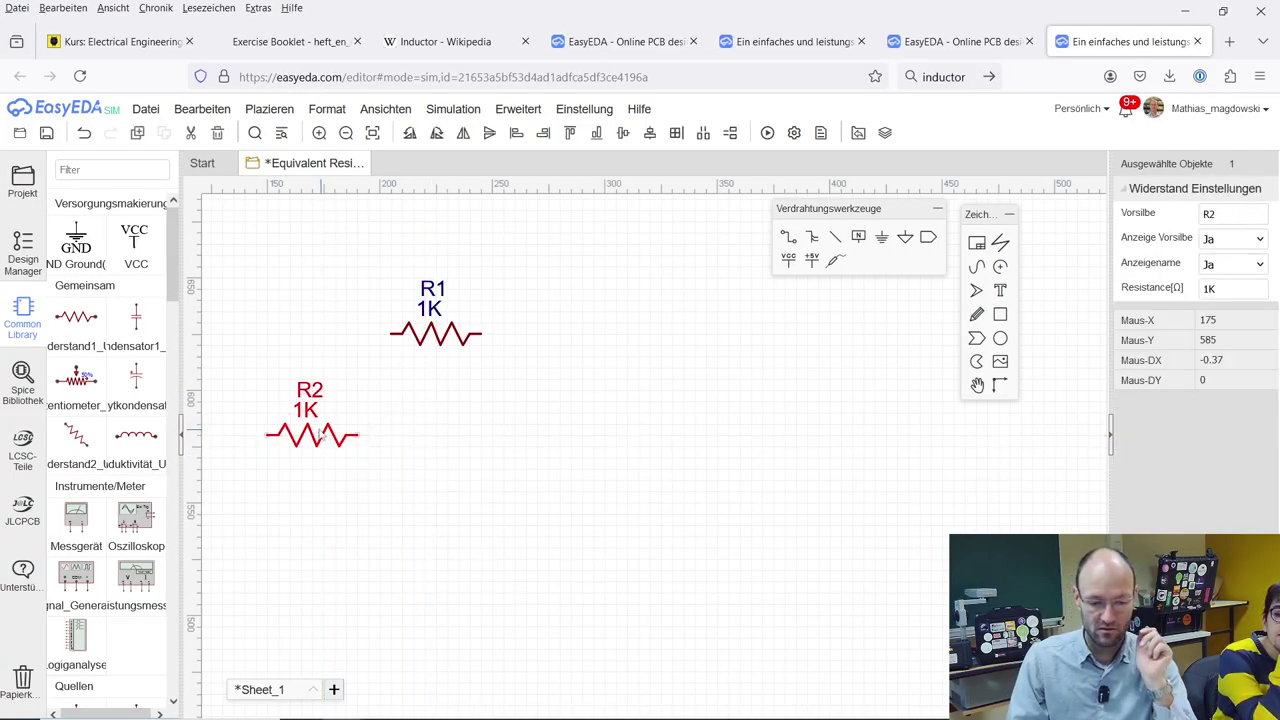
pyautogui.moveTo(287, 109)
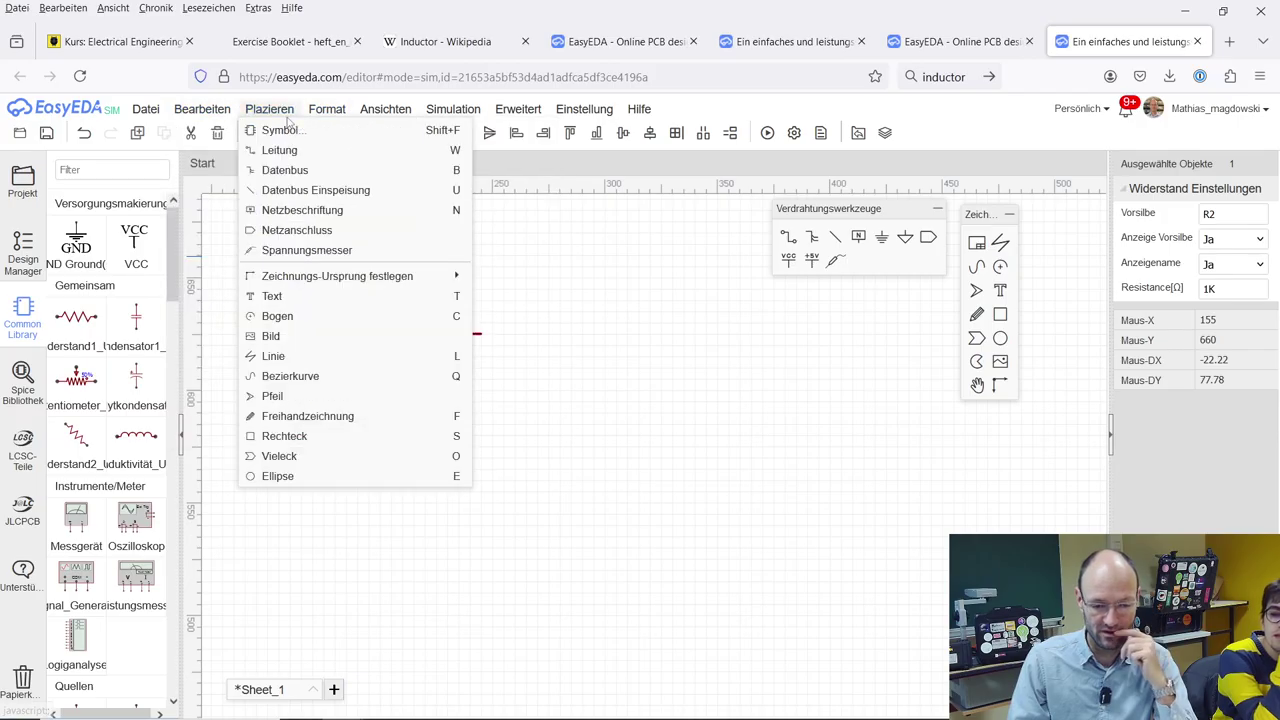
pyautogui.moveTo(214, 120)
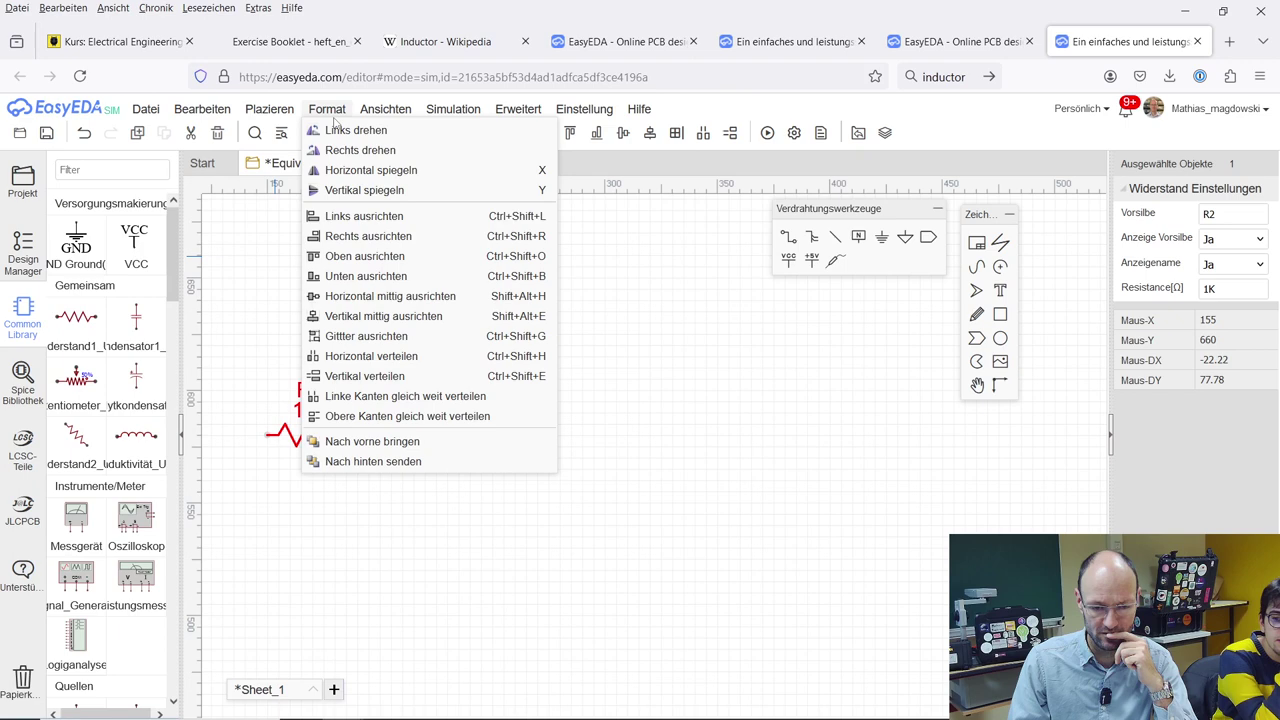
pyautogui.click(352, 130)
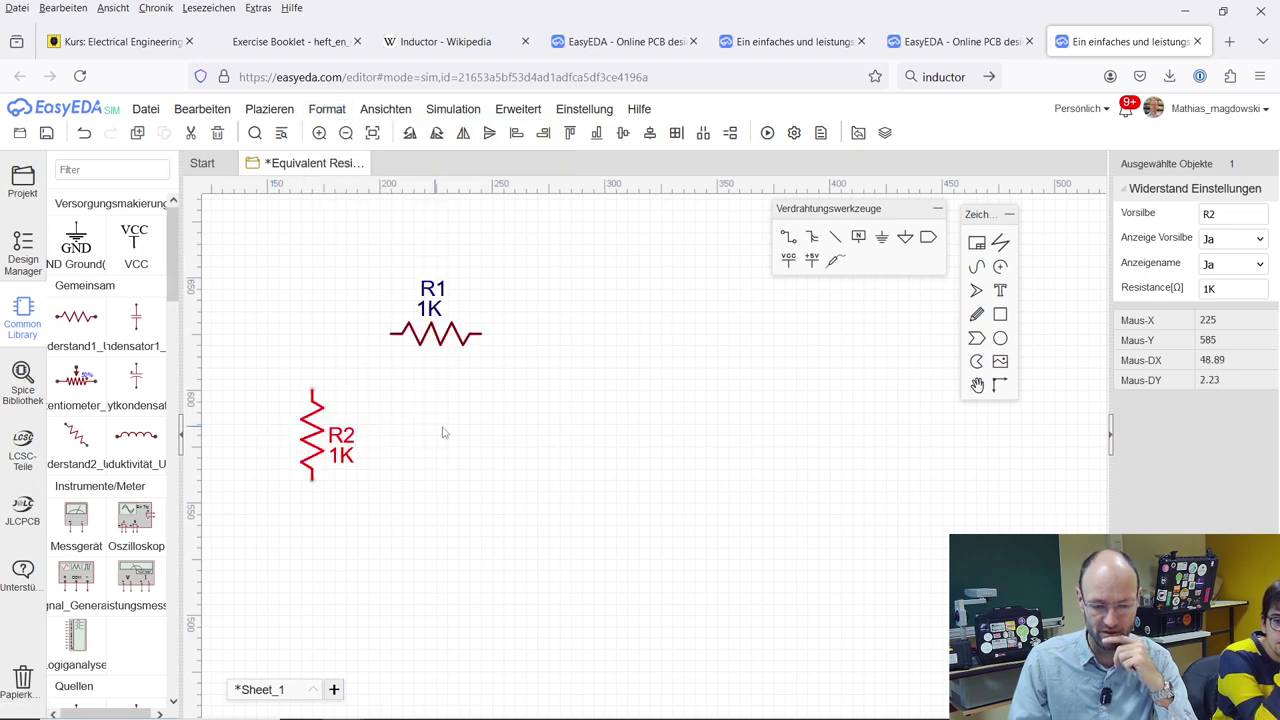
pyautogui.moveTo(327, 108)
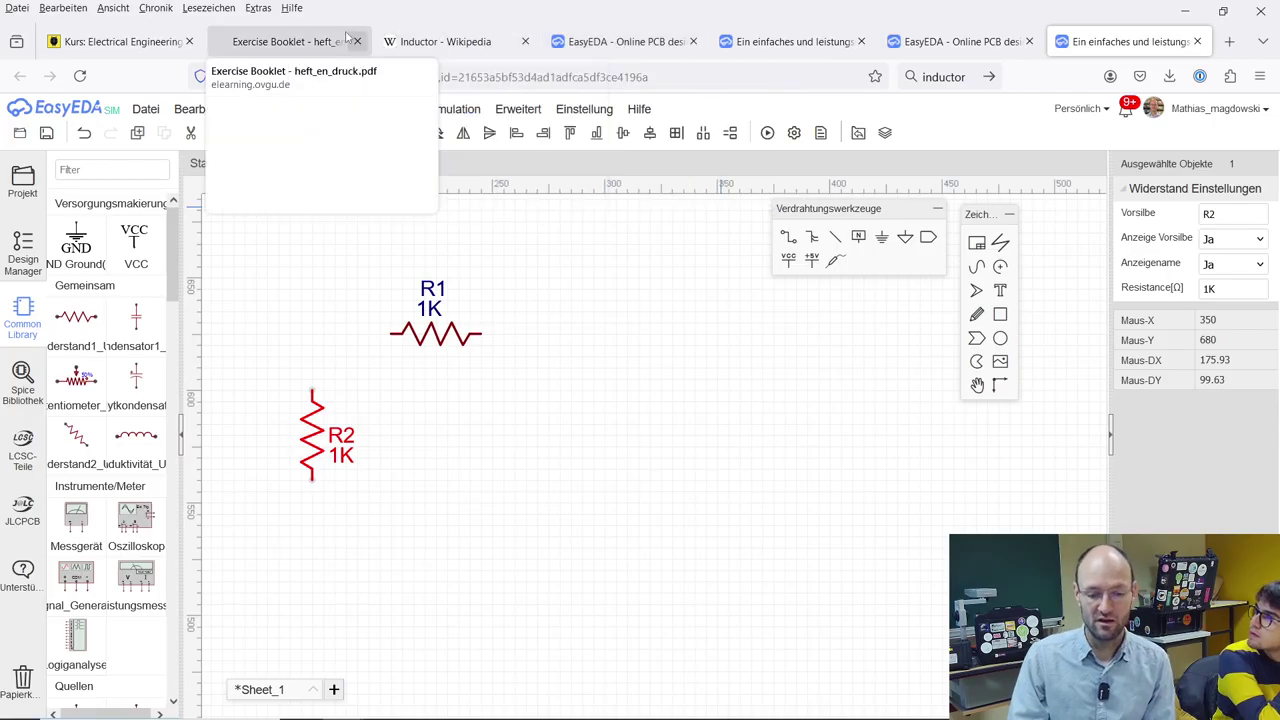
pyautogui.click(290, 41)
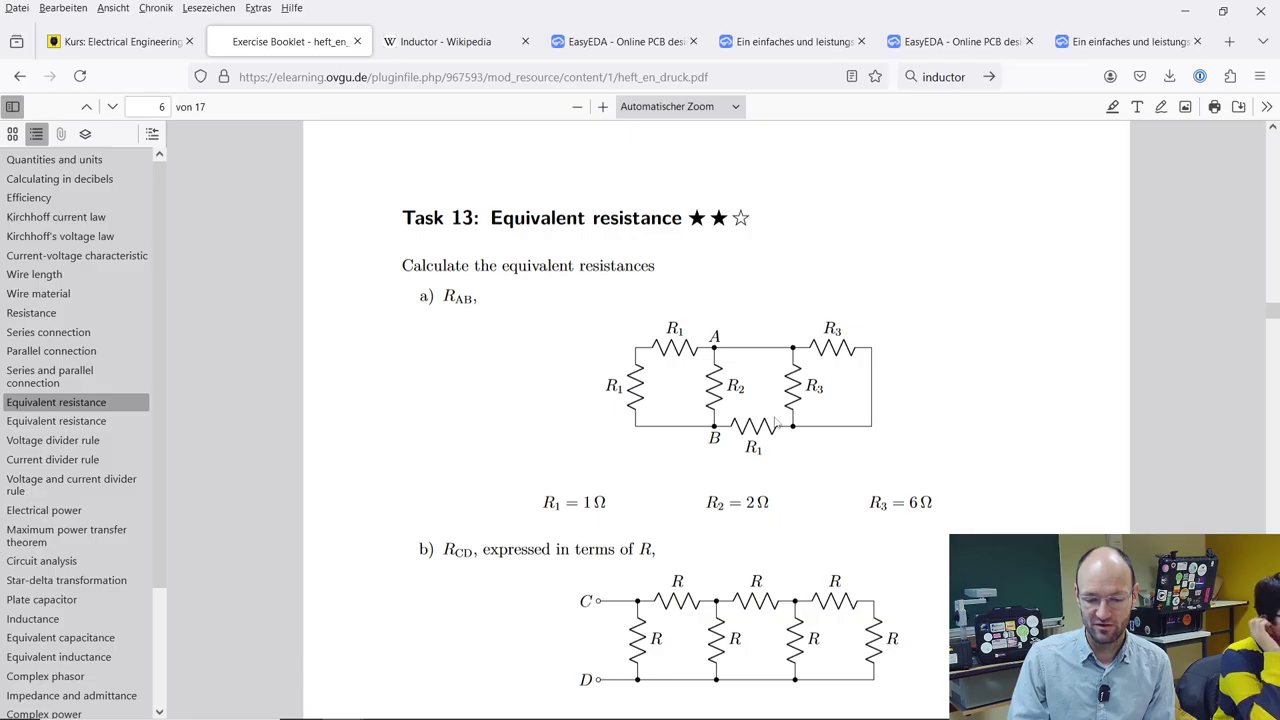
pyautogui.click(1105, 41)
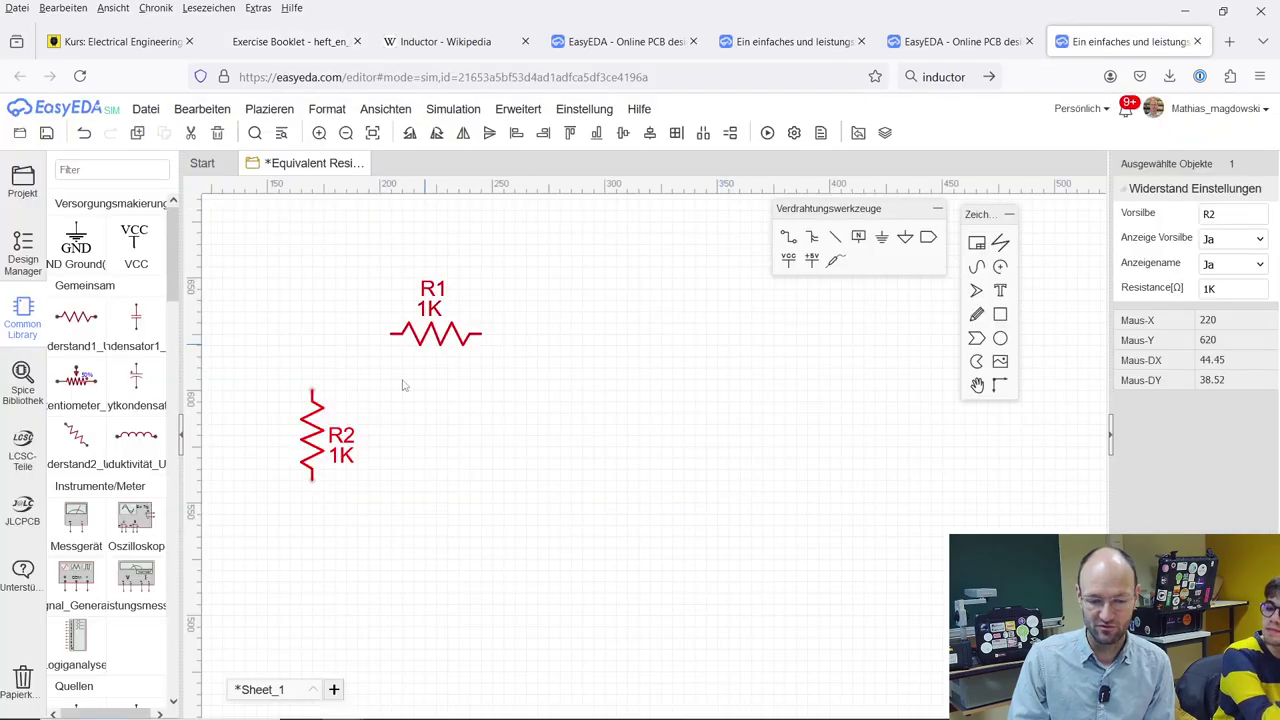
# - Copy vertical resistor R2 and paste R3 and R4 in a row to its right
pyautogui.rightClick(314, 430)
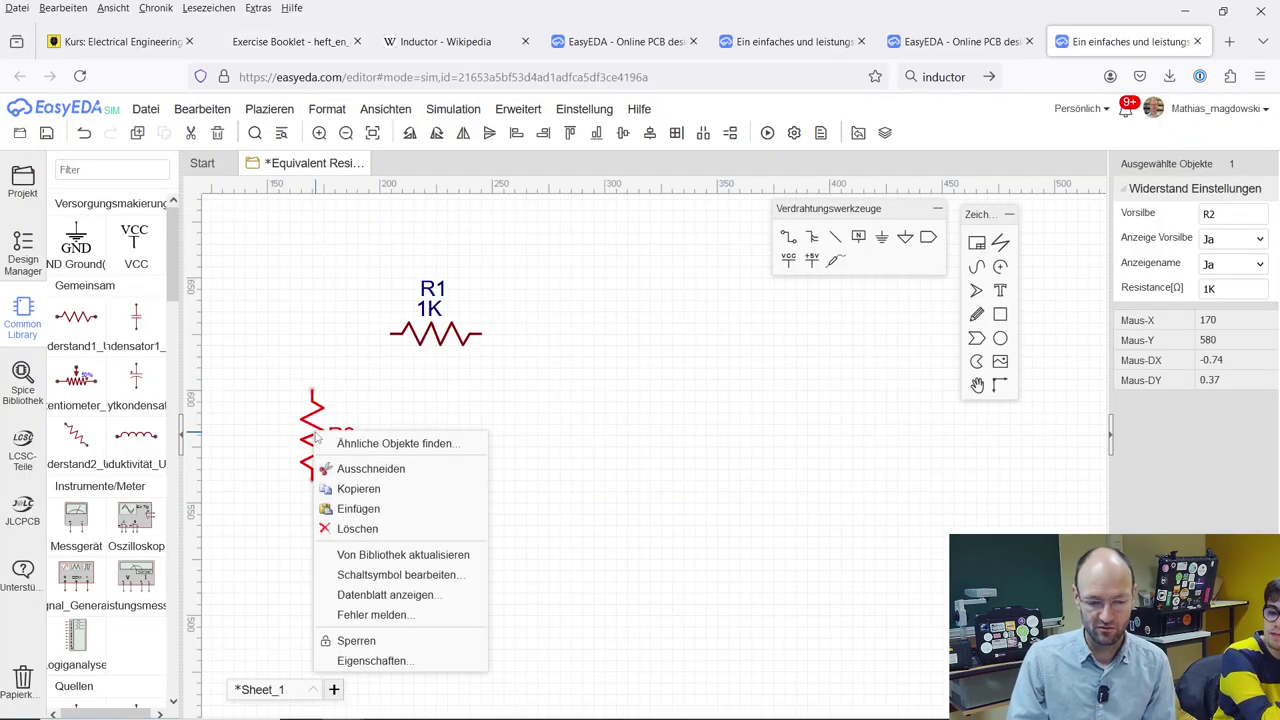
pyautogui.click(340, 488)
pyautogui.rightClick(517, 420)
pyautogui.click(562, 494)
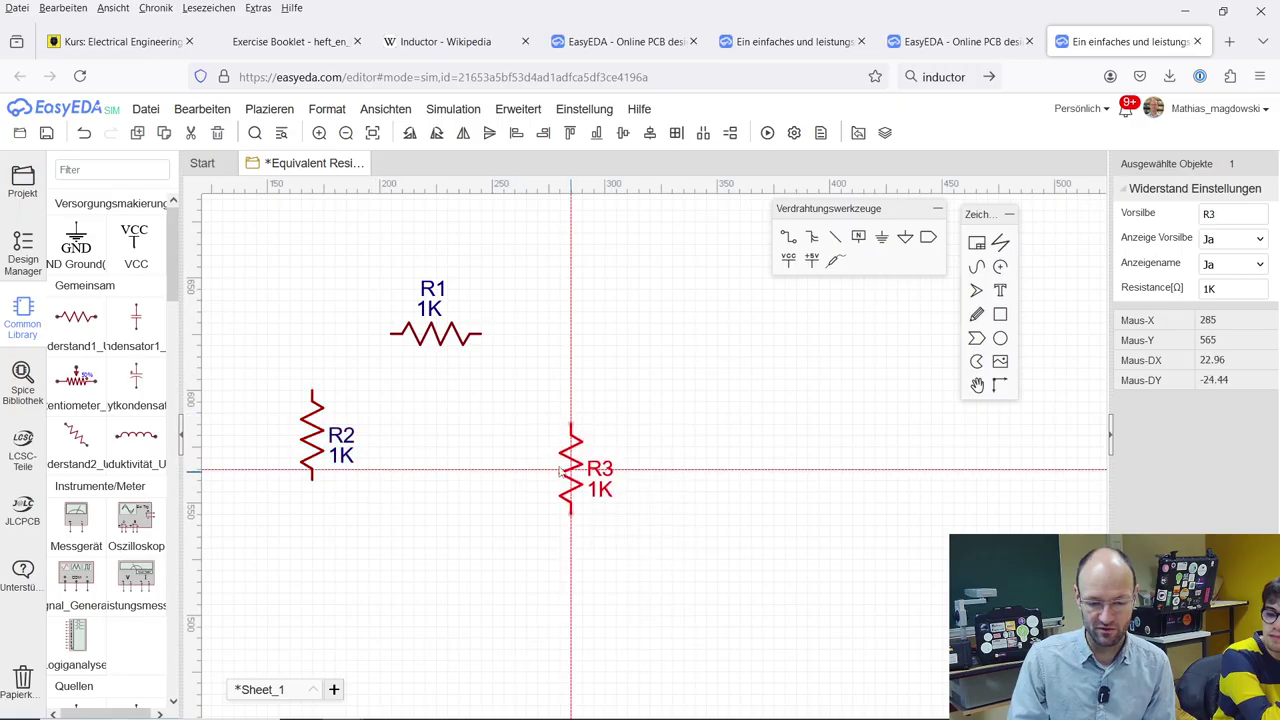
pyautogui.click(538, 440)
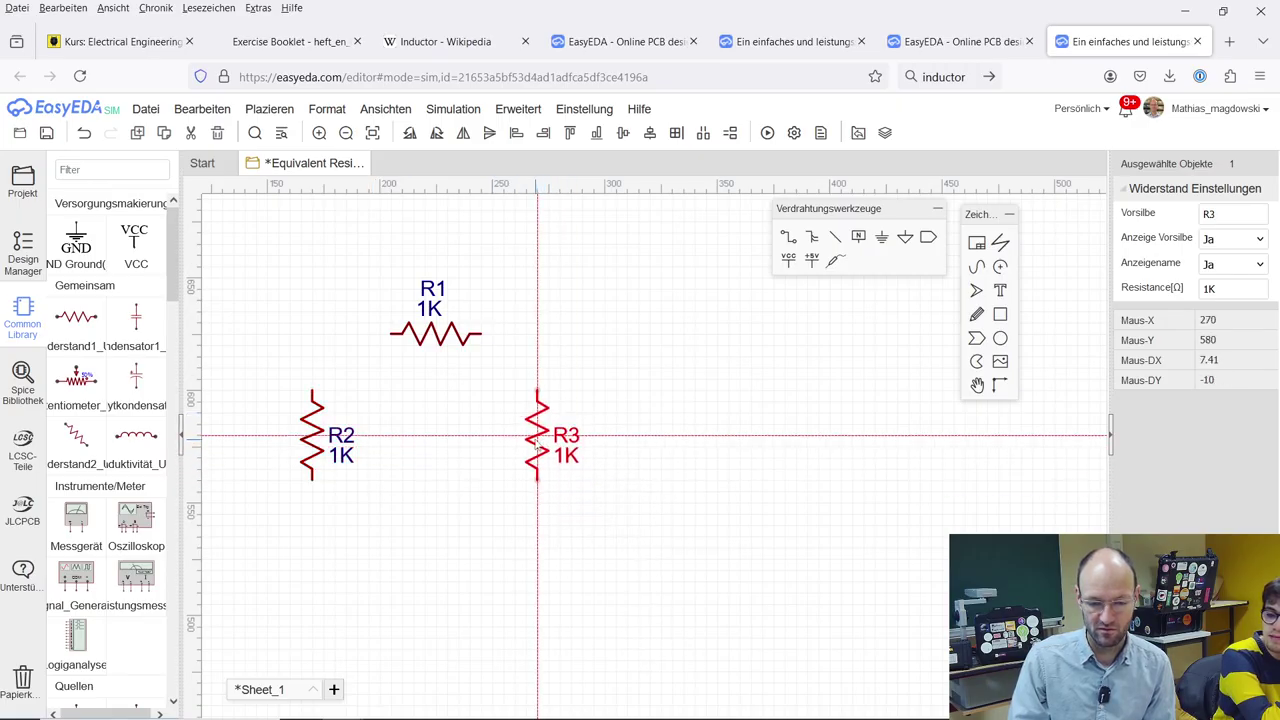
pyautogui.rightClick(751, 451)
pyautogui.click(803, 526)
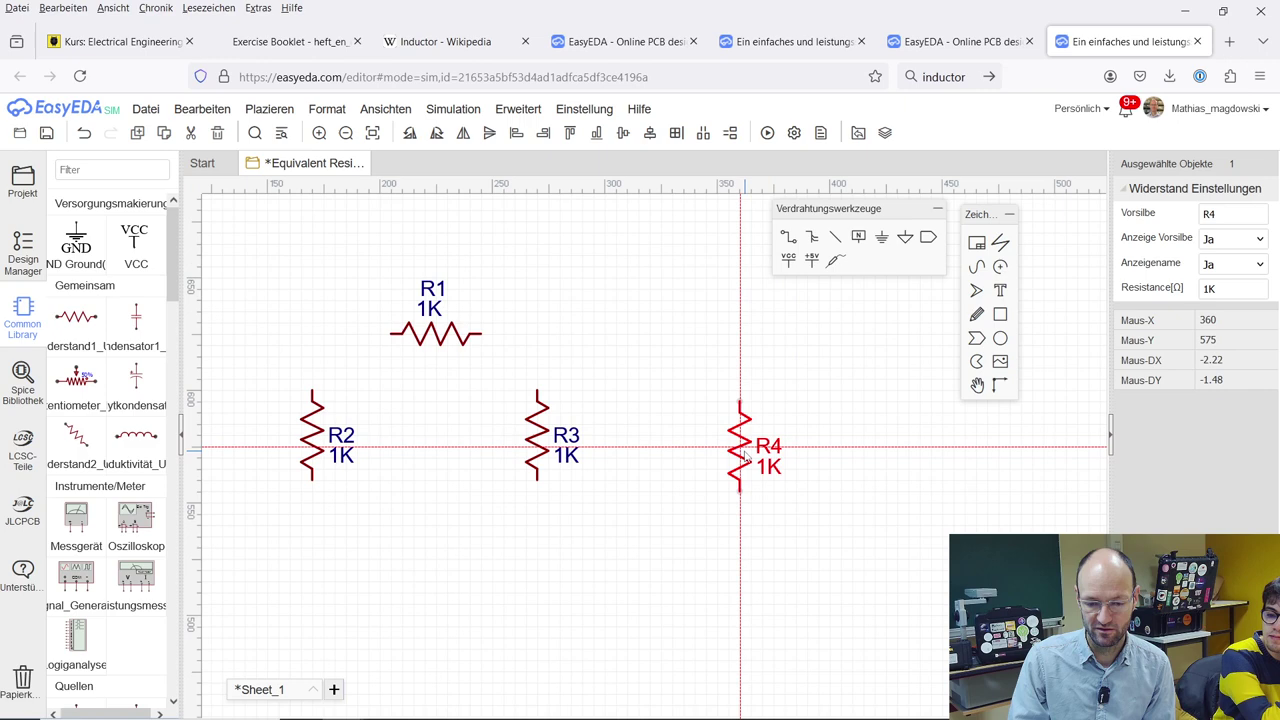
pyautogui.click(728, 438)
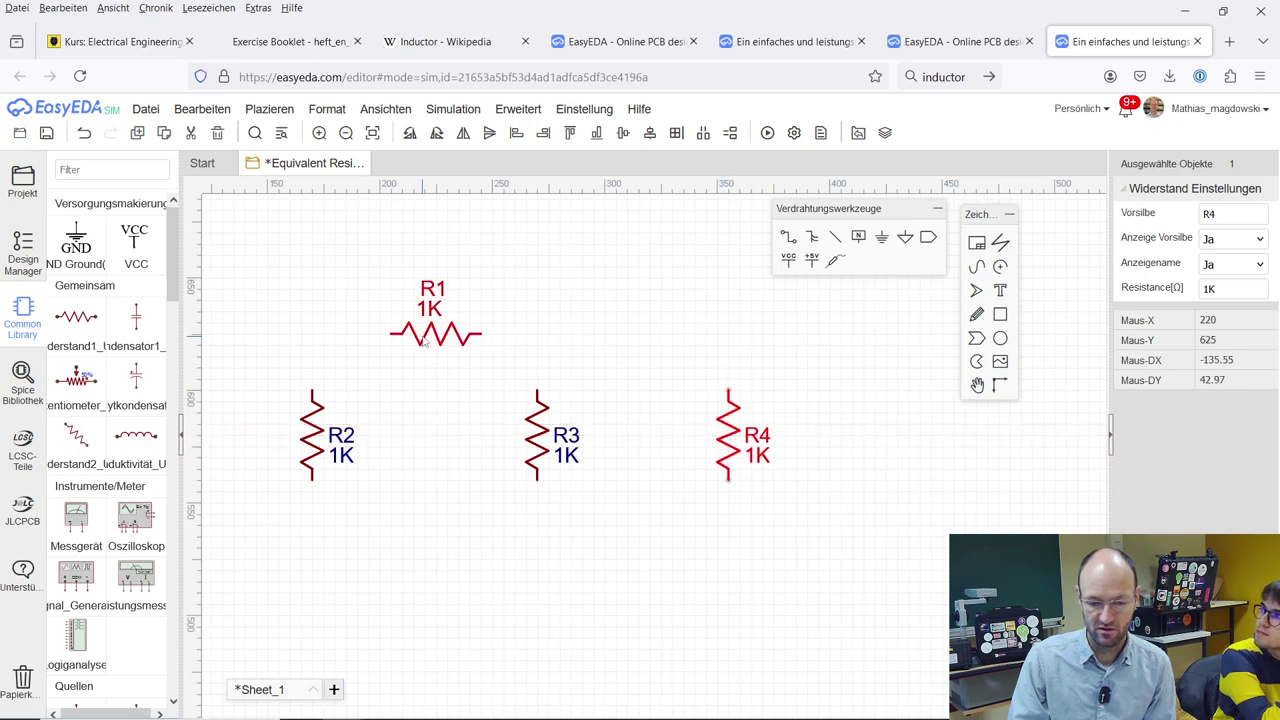
# - Copy horizontal resistor R1 and paste R5 below and R6 at the top right
pyautogui.rightClick(421, 333)
pyautogui.click(461, 397)
pyautogui.rightClick(614, 370)
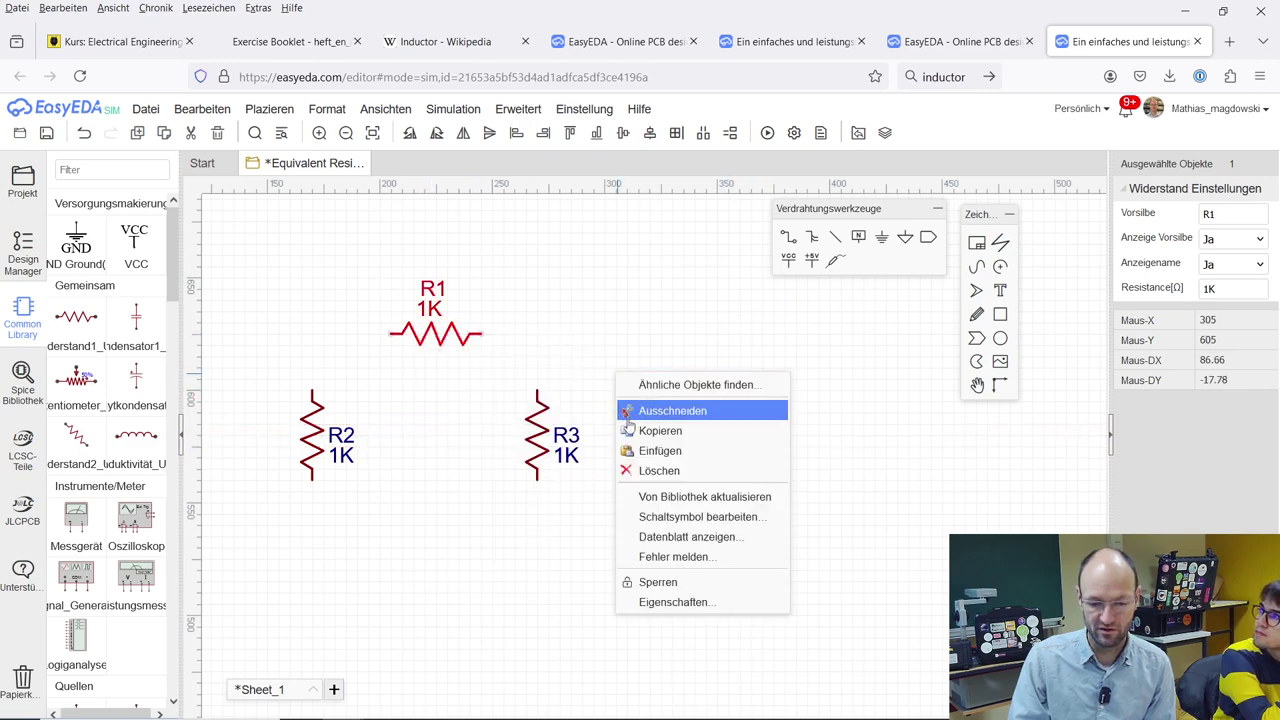
pyautogui.click(652, 450)
pyautogui.click(627, 540)
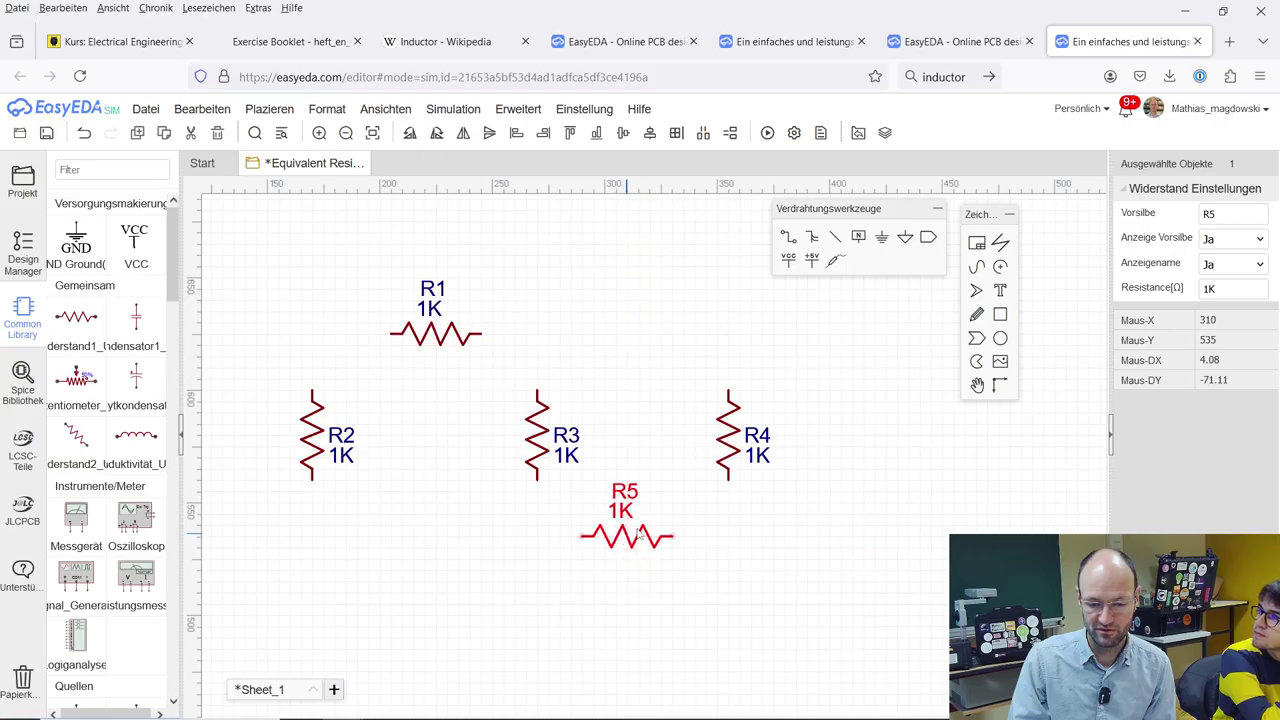
pyautogui.rightClick(827, 332)
pyautogui.click(864, 404)
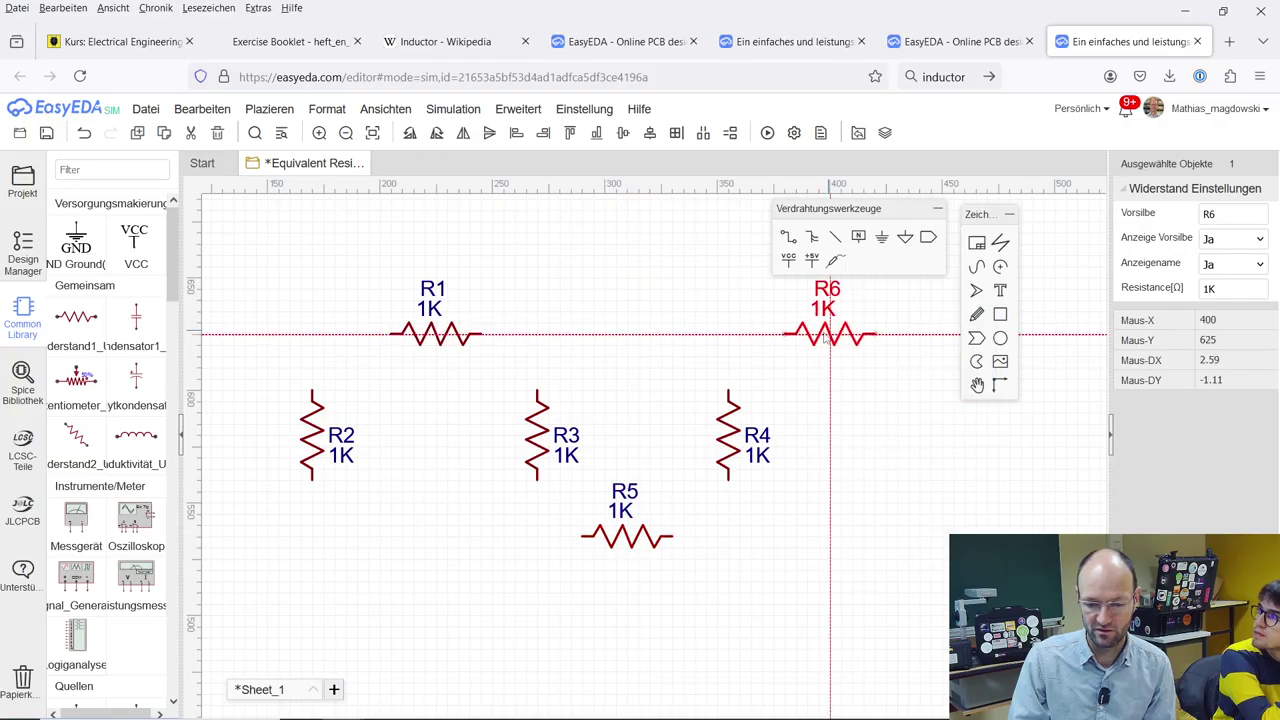
pyautogui.click(818, 335)
# - Zoom the booklet PDF to 250% on Task 13's R_AB circuit, then return to the schematic
pyautogui.click(480, 36)
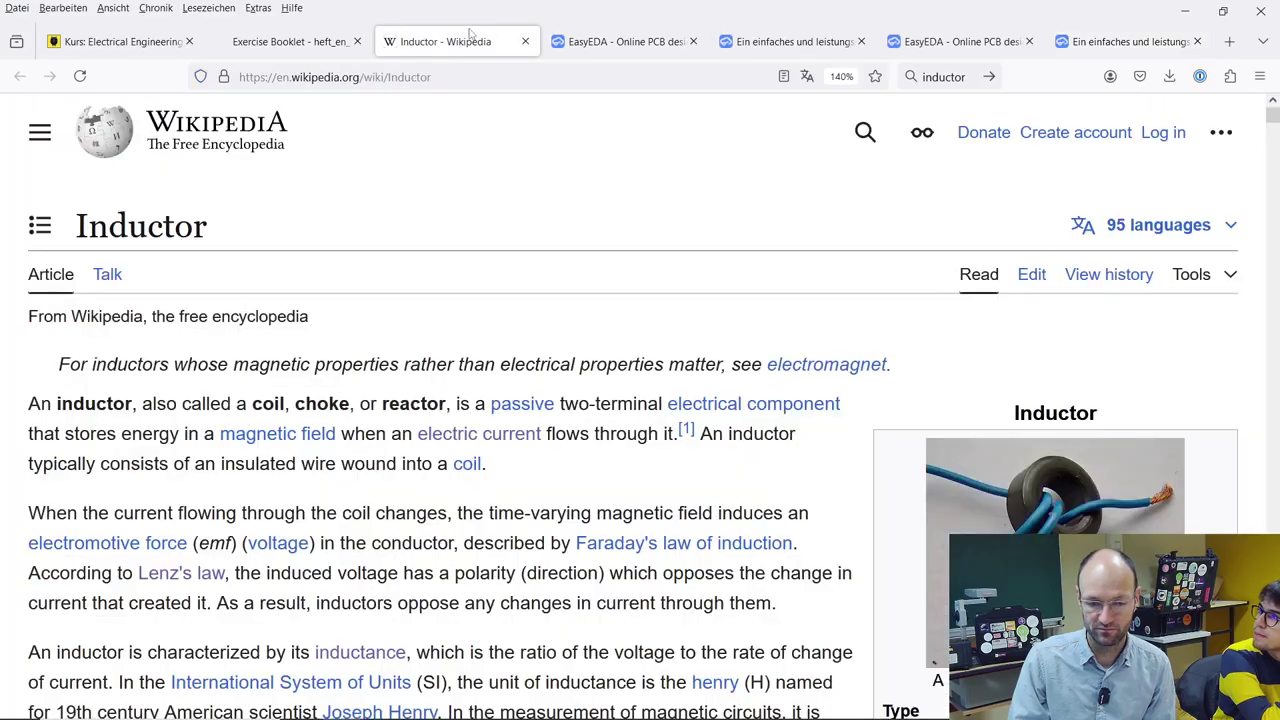
pyautogui.click(256, 38)
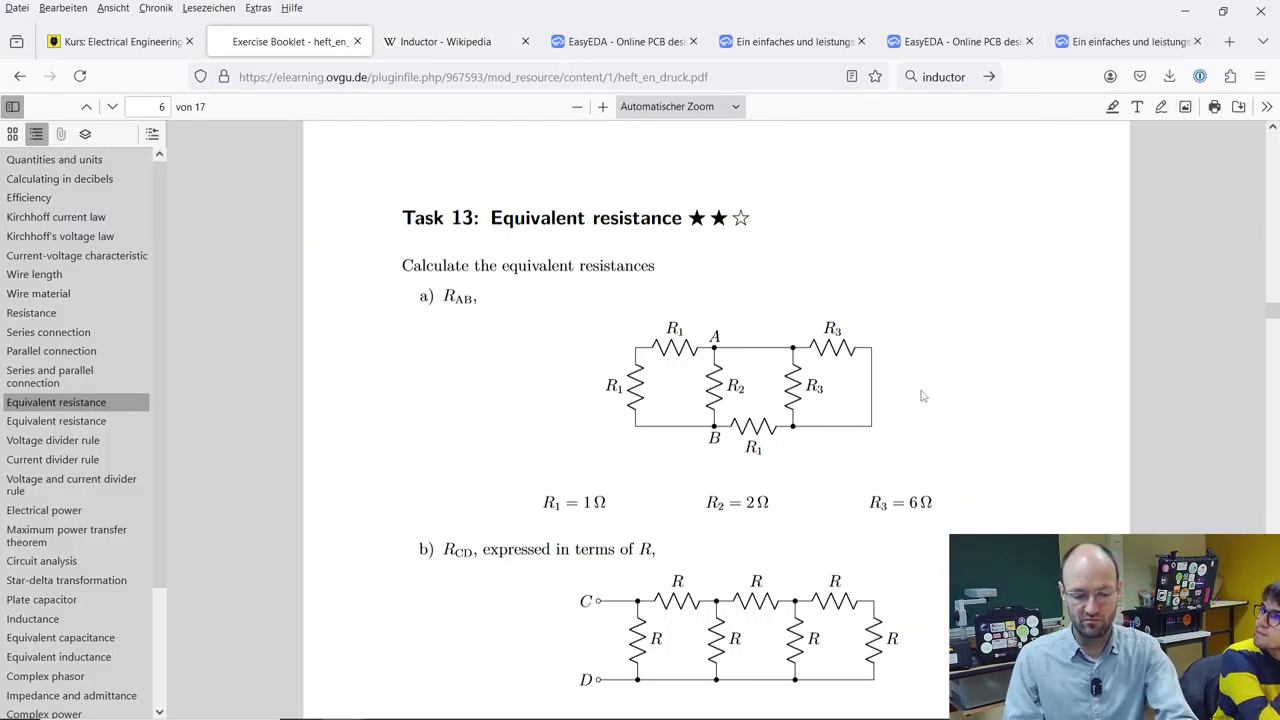
pyautogui.keyDown('ctrl'); pyautogui.scroll(6, 920, 400); pyautogui.keyUp('ctrl')
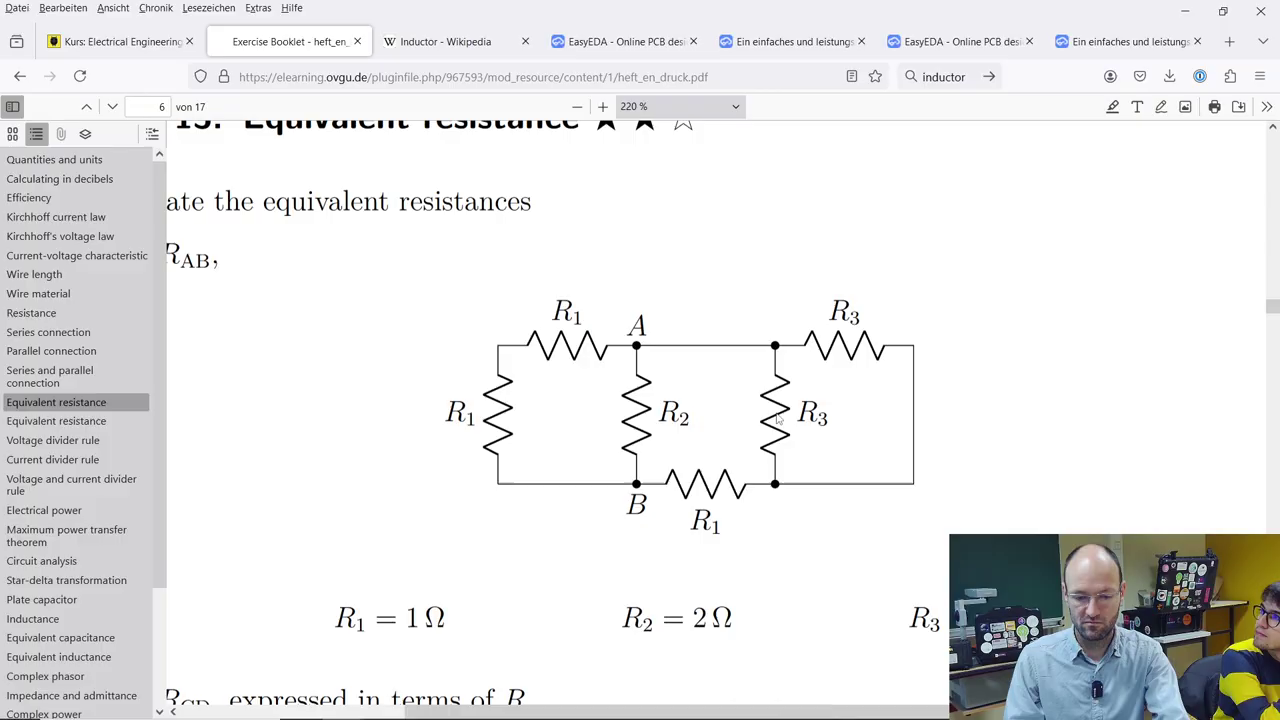
pyautogui.keyDown('ctrl'); pyautogui.scroll(1, 777, 420); pyautogui.keyUp('ctrl')
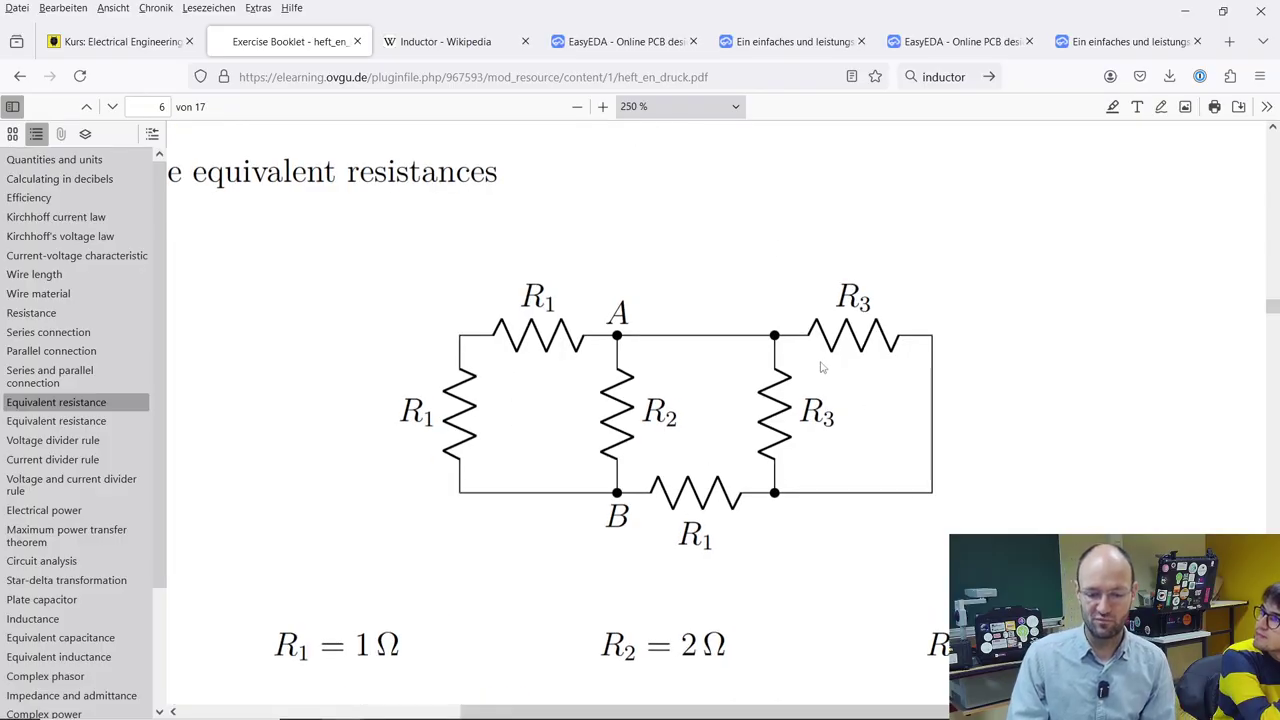
pyautogui.click(1118, 42)
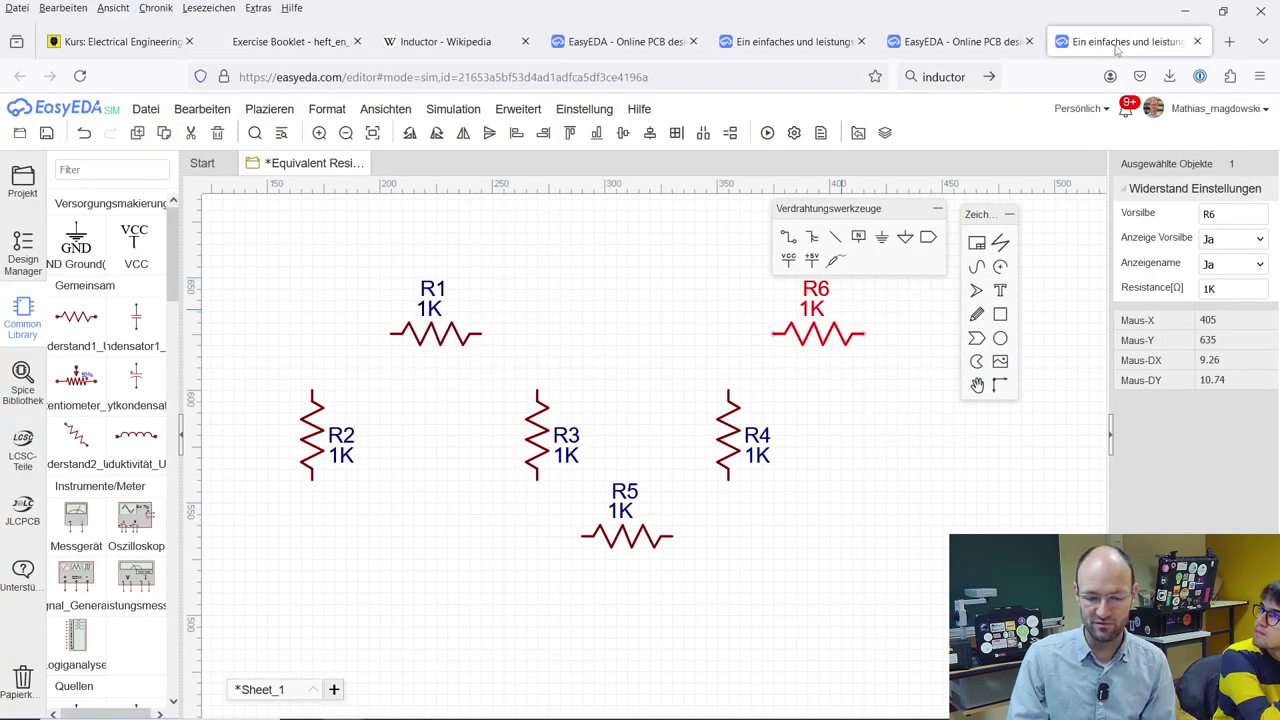
# - Remove the accidentally placed bus entry above R2
pyautogui.click(836, 242)
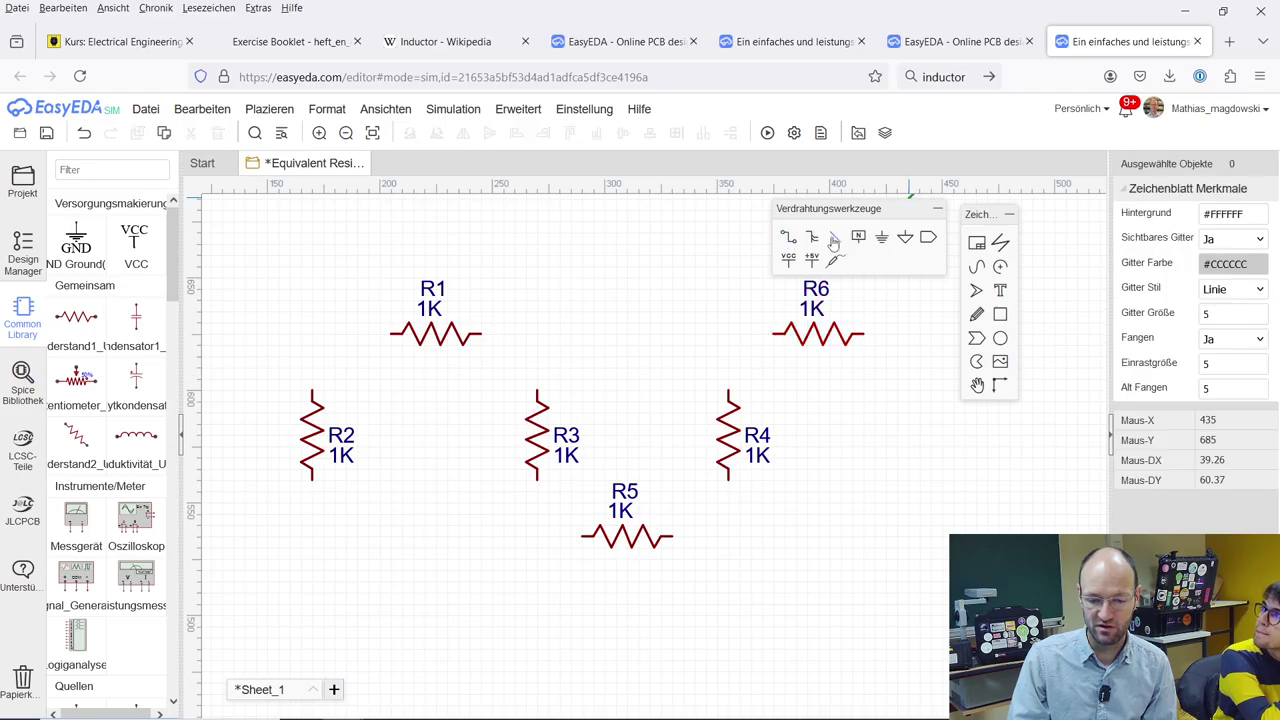
pyautogui.click(312, 390)
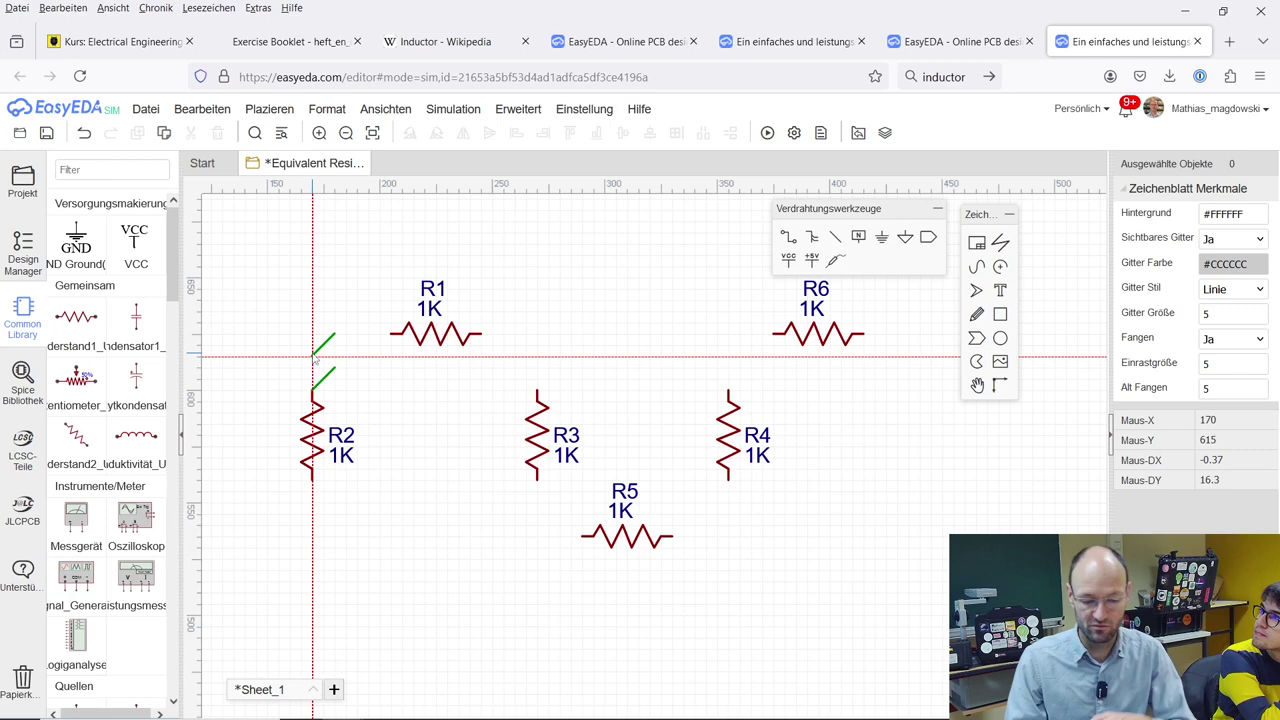
pyautogui.press('Escape')
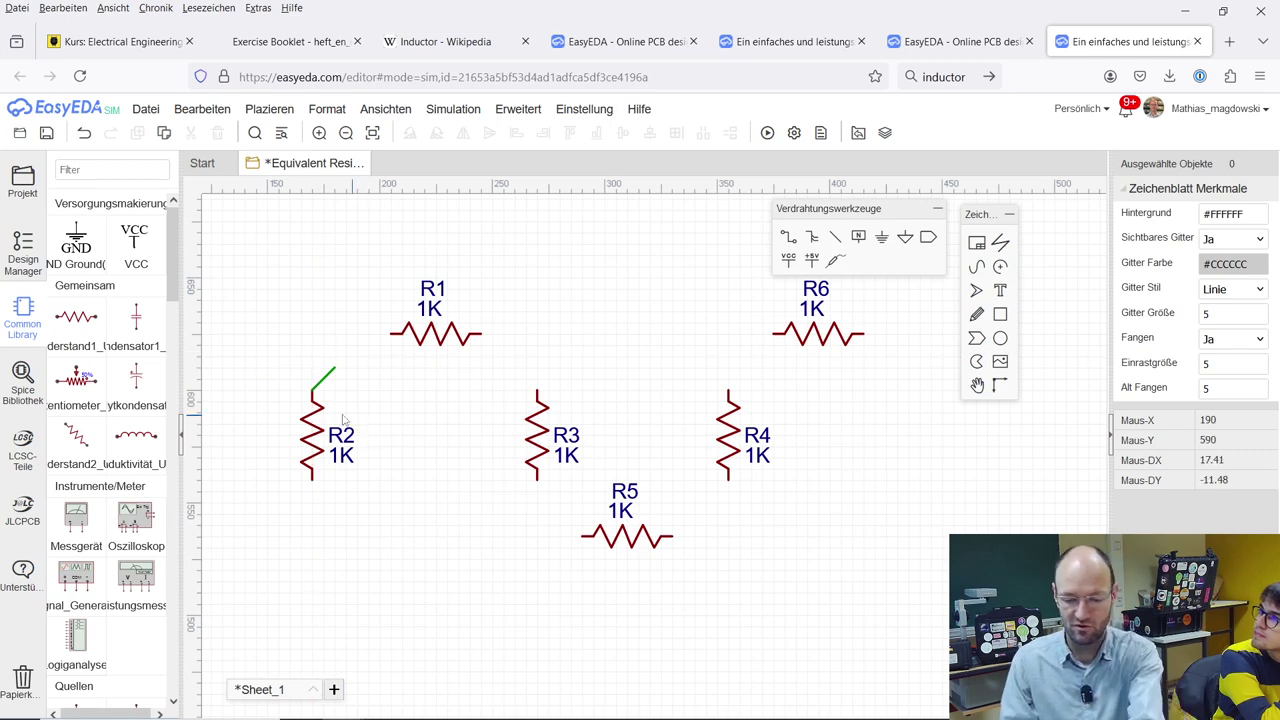
pyautogui.click(327, 384)
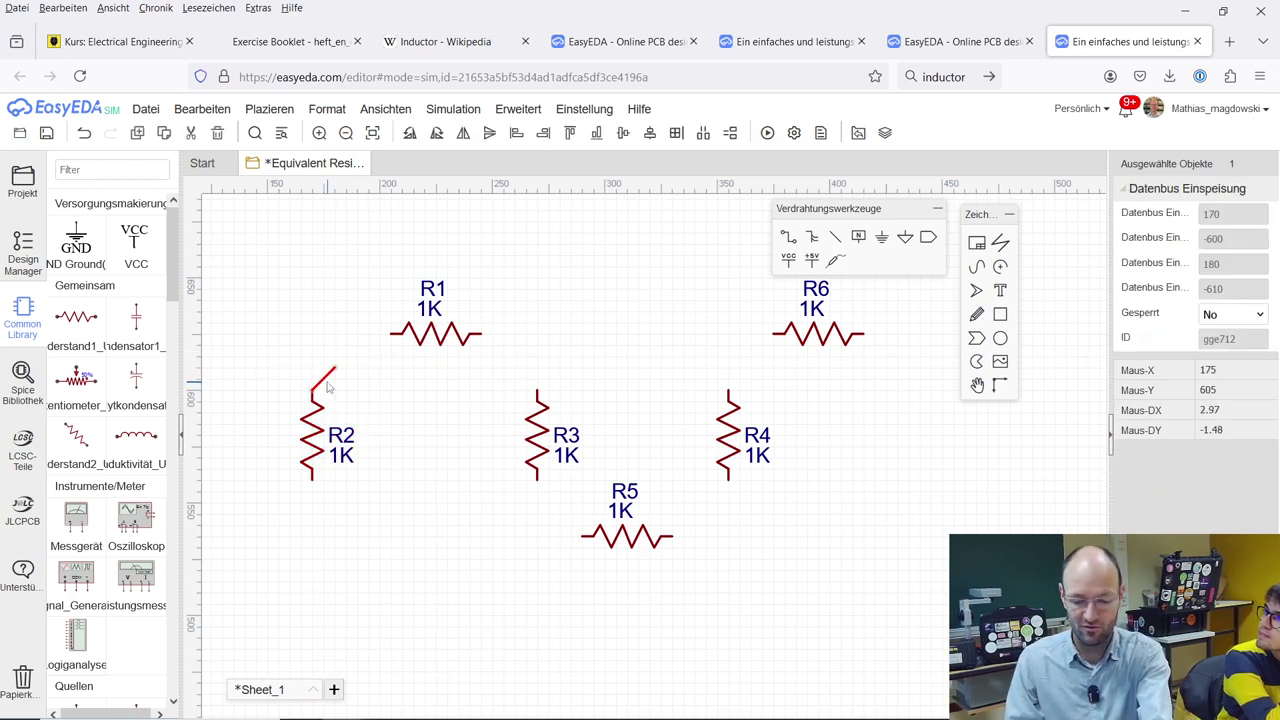
pyautogui.press('Delete')
# - Wire R2, R1, R6 and R5 into a closed outer loop
pyautogui.press('w')
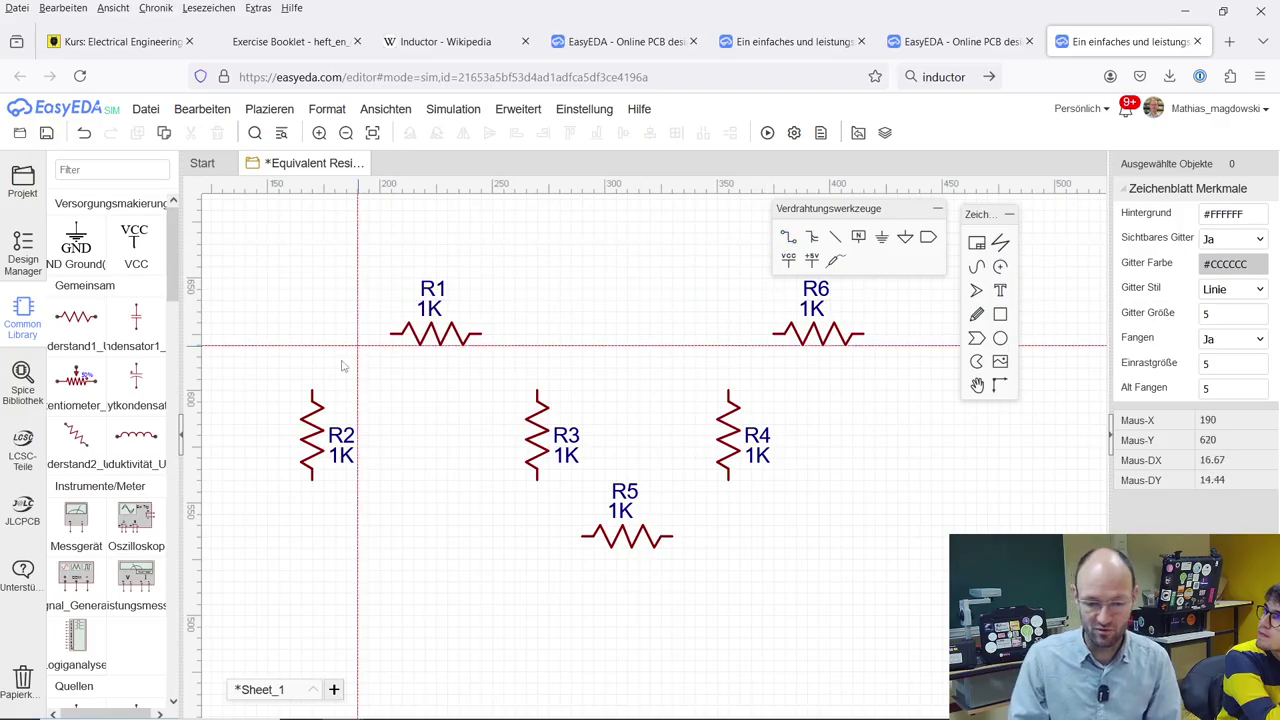
pyautogui.click(312, 390)
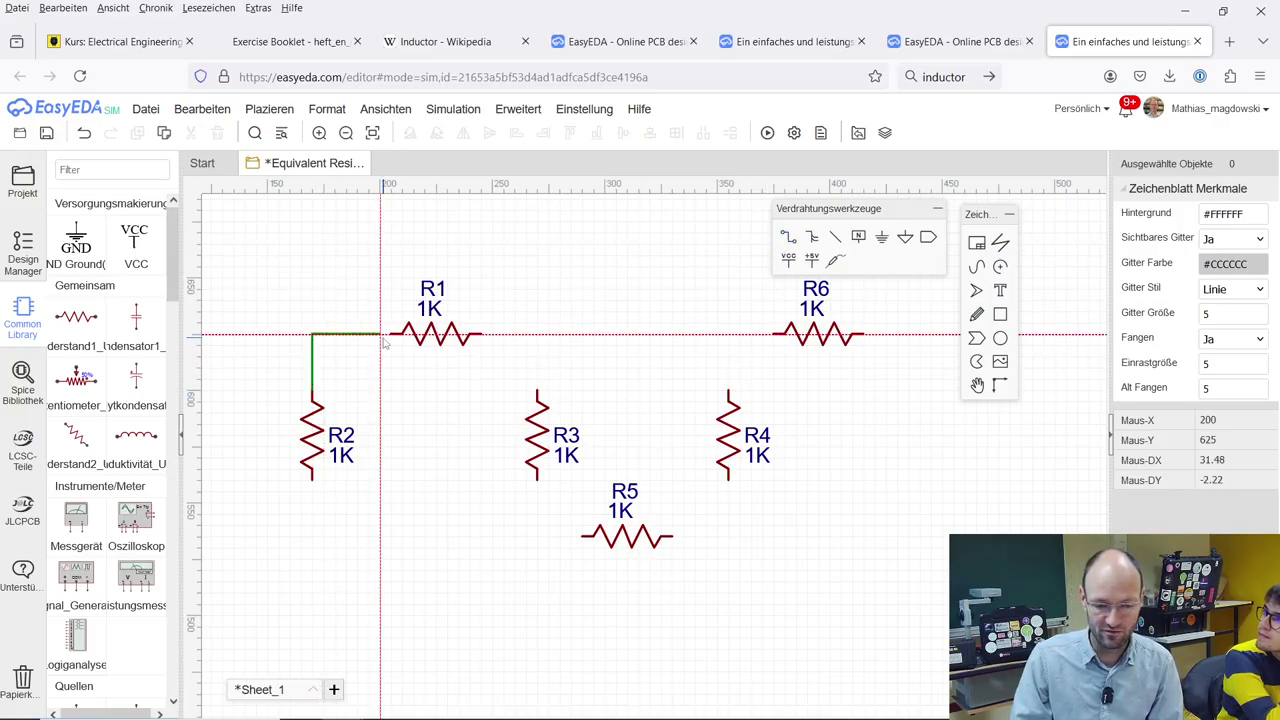
pyautogui.click(400, 334)
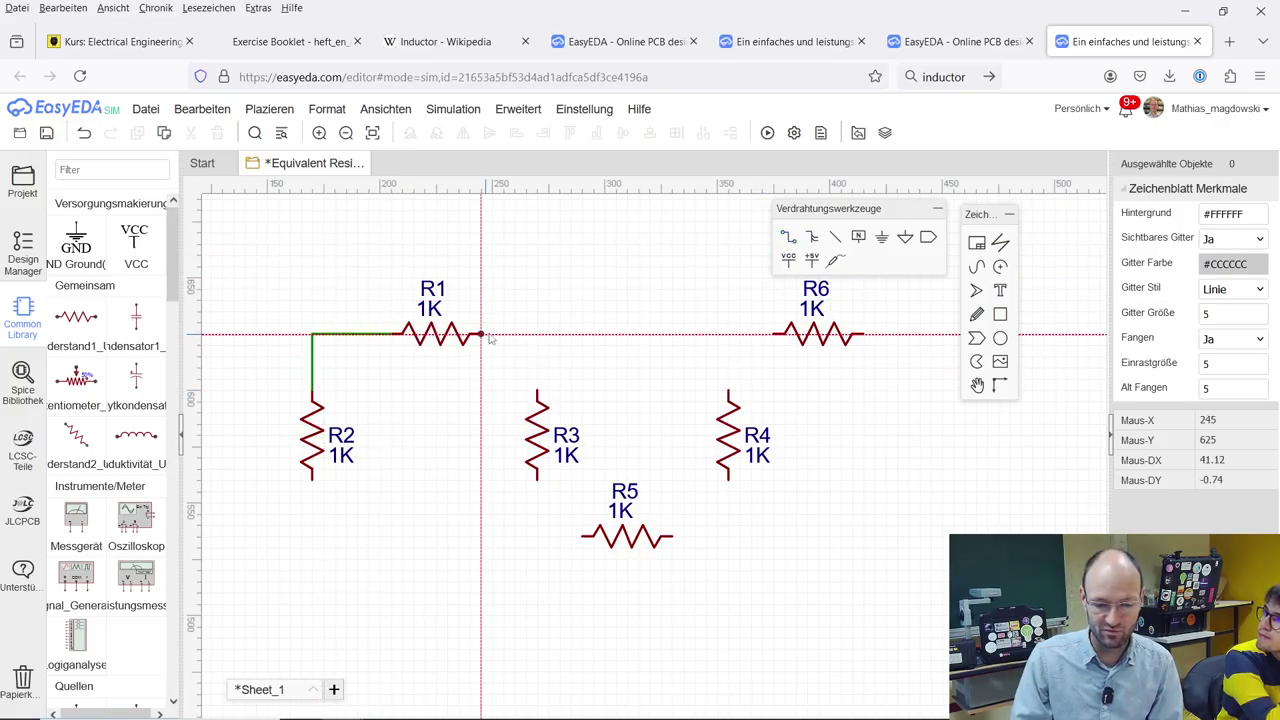
pyautogui.click(773, 334)
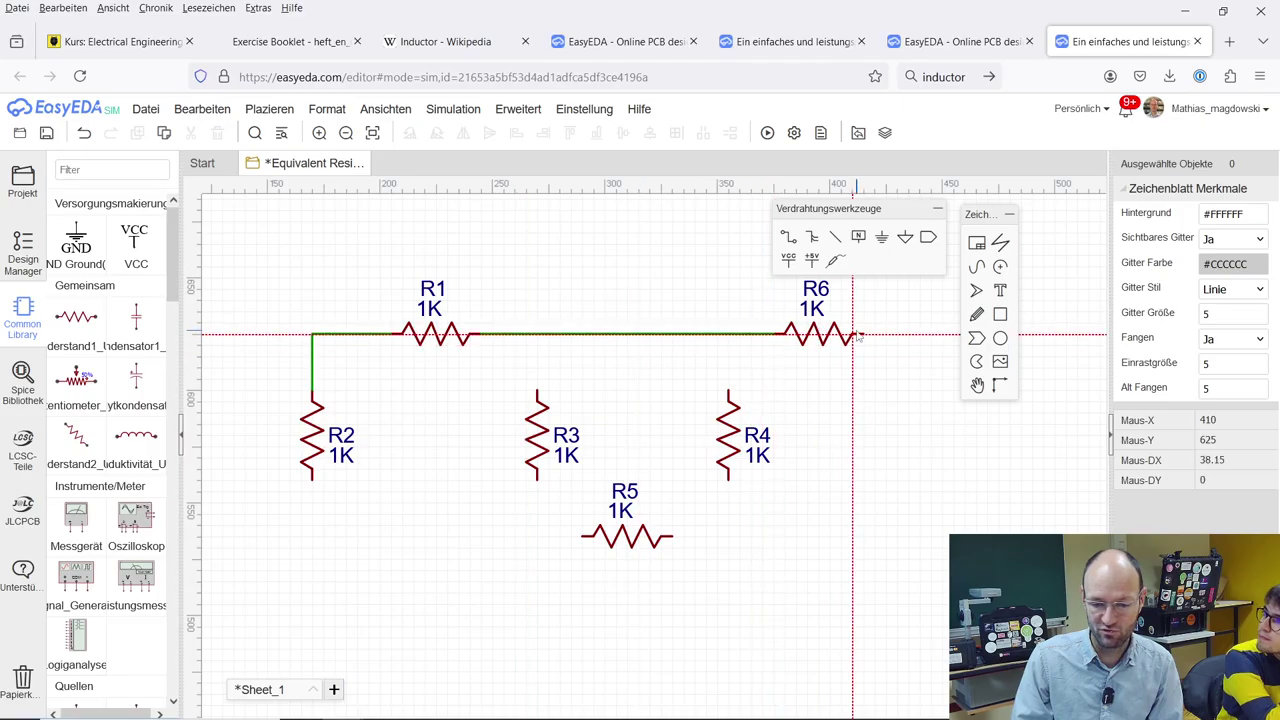
pyautogui.click(910, 538)
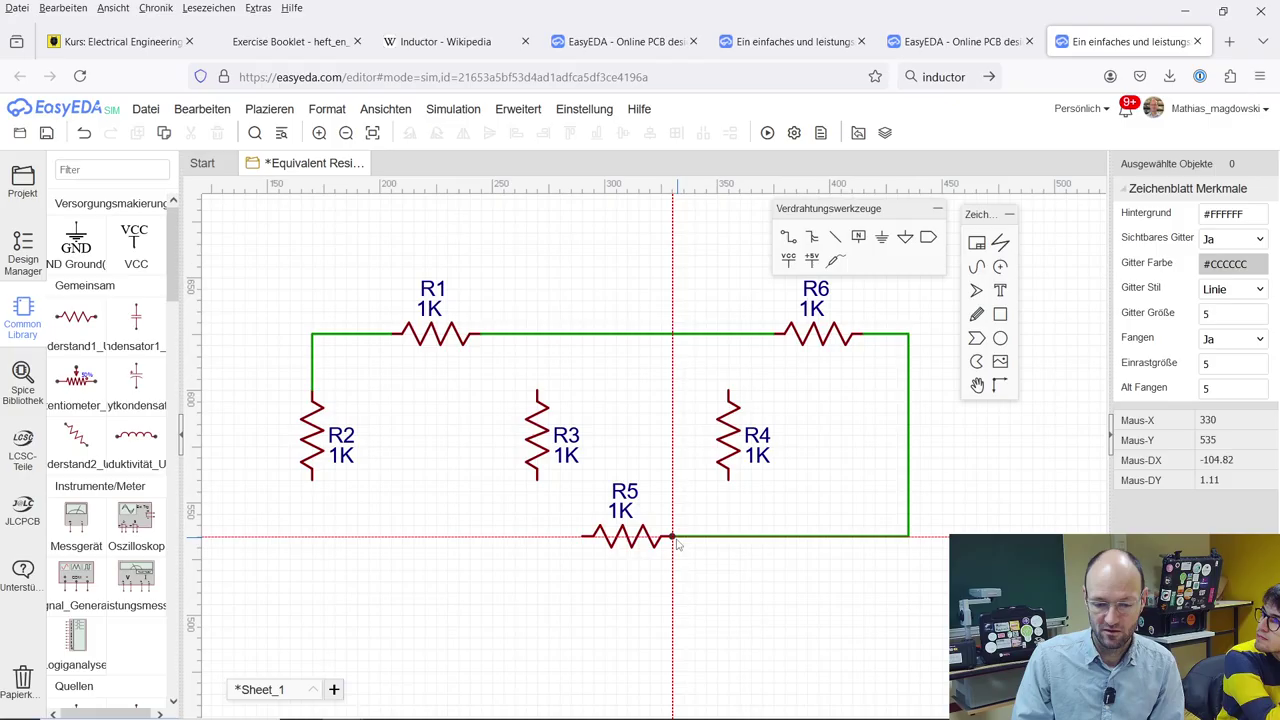
pyautogui.click(673, 537)
pyautogui.click(583, 537)
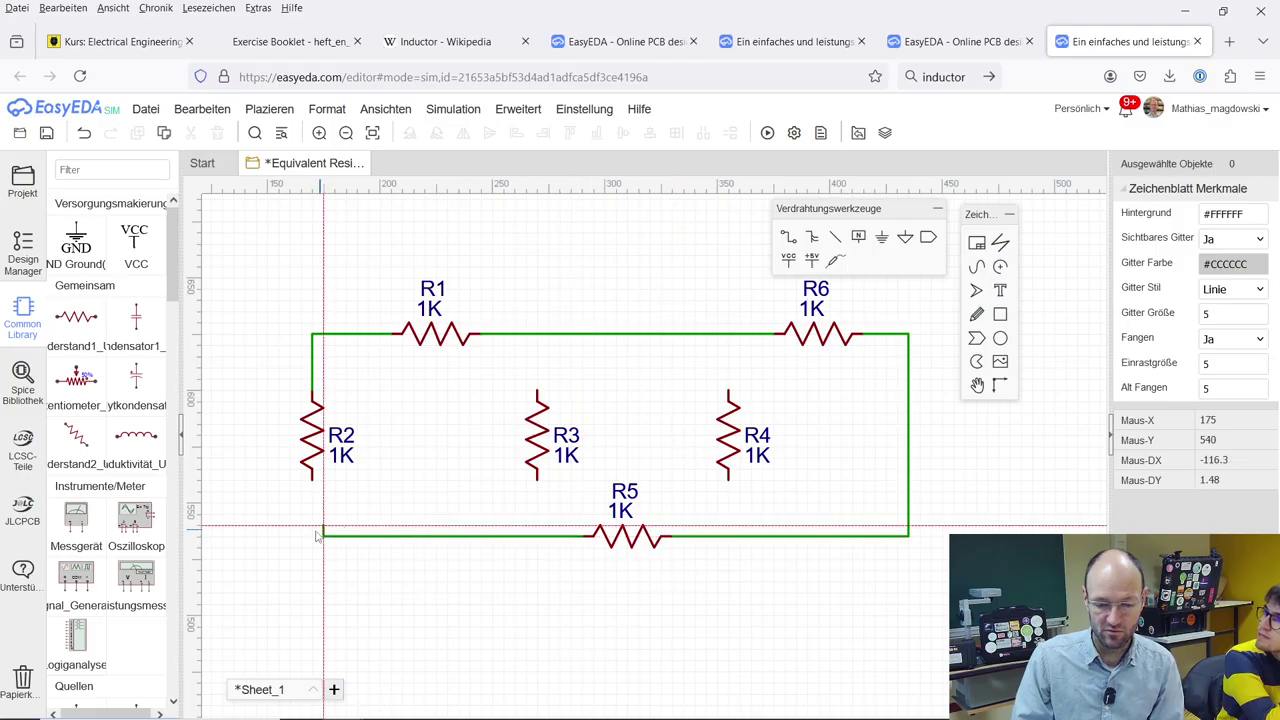
pyautogui.click(312, 536)
pyautogui.click(312, 480)
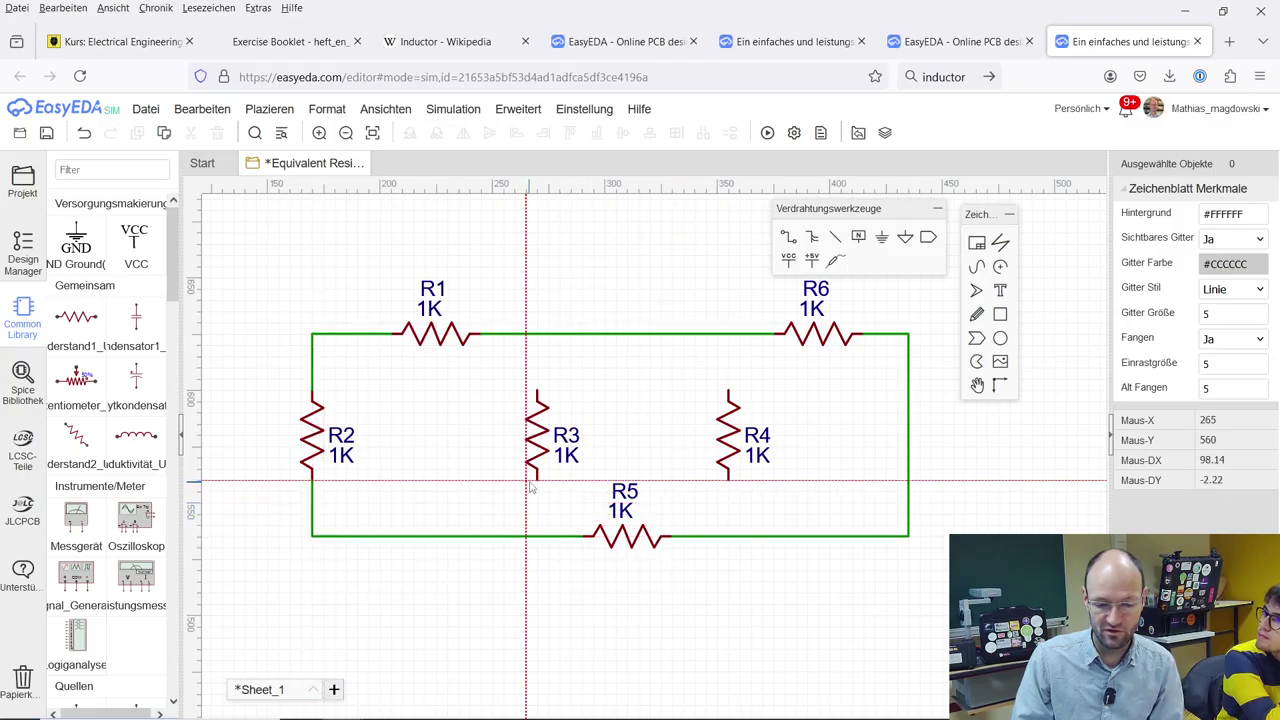
# - Connect R3 and R4 between the top and bottom wires
pyautogui.click(537, 480)
pyautogui.click(537, 536)
pyautogui.click(537, 392)
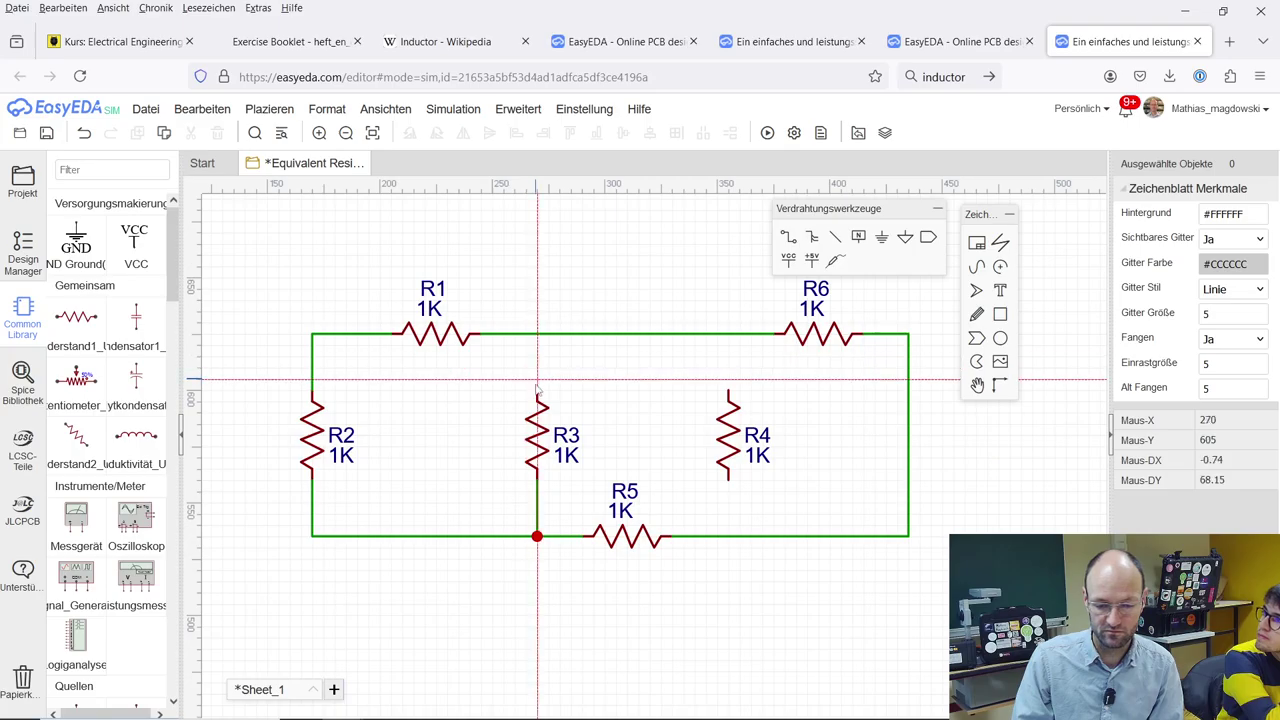
pyautogui.click(537, 333)
pyautogui.click(728, 391)
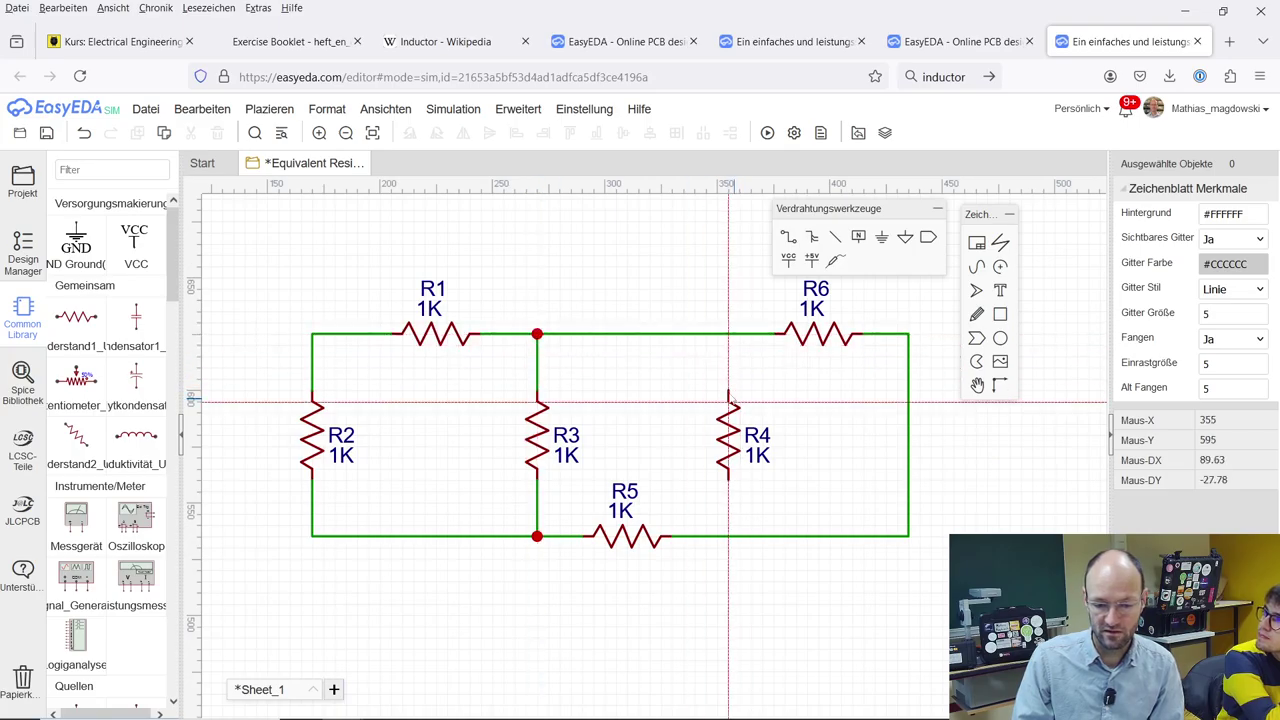
pyautogui.click(728, 333)
pyautogui.click(728, 479)
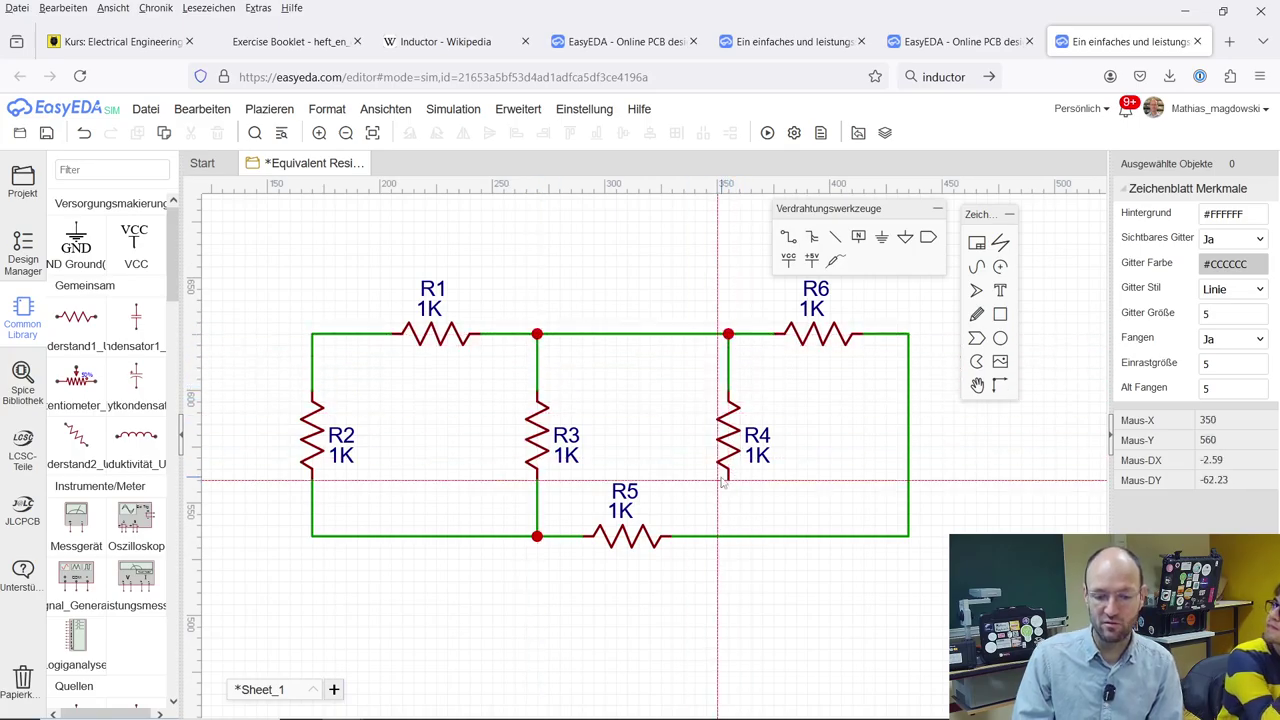
pyautogui.click(728, 536)
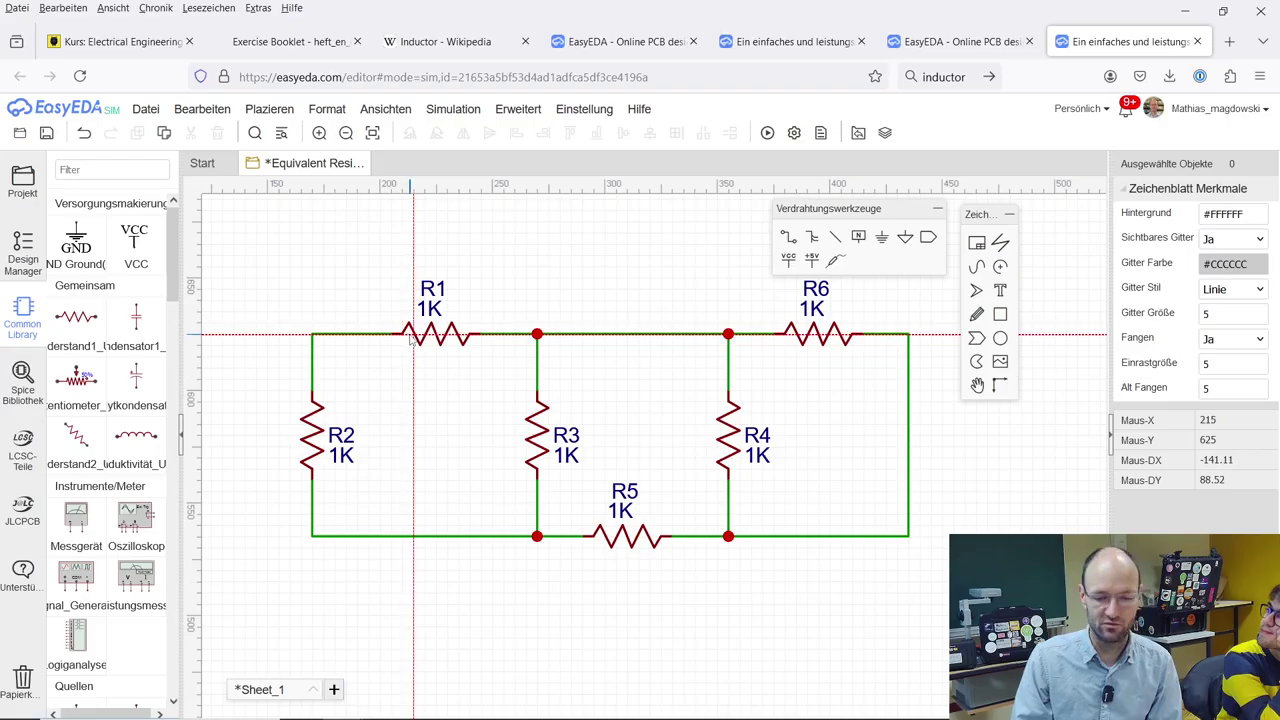
pyautogui.click(290, 41)
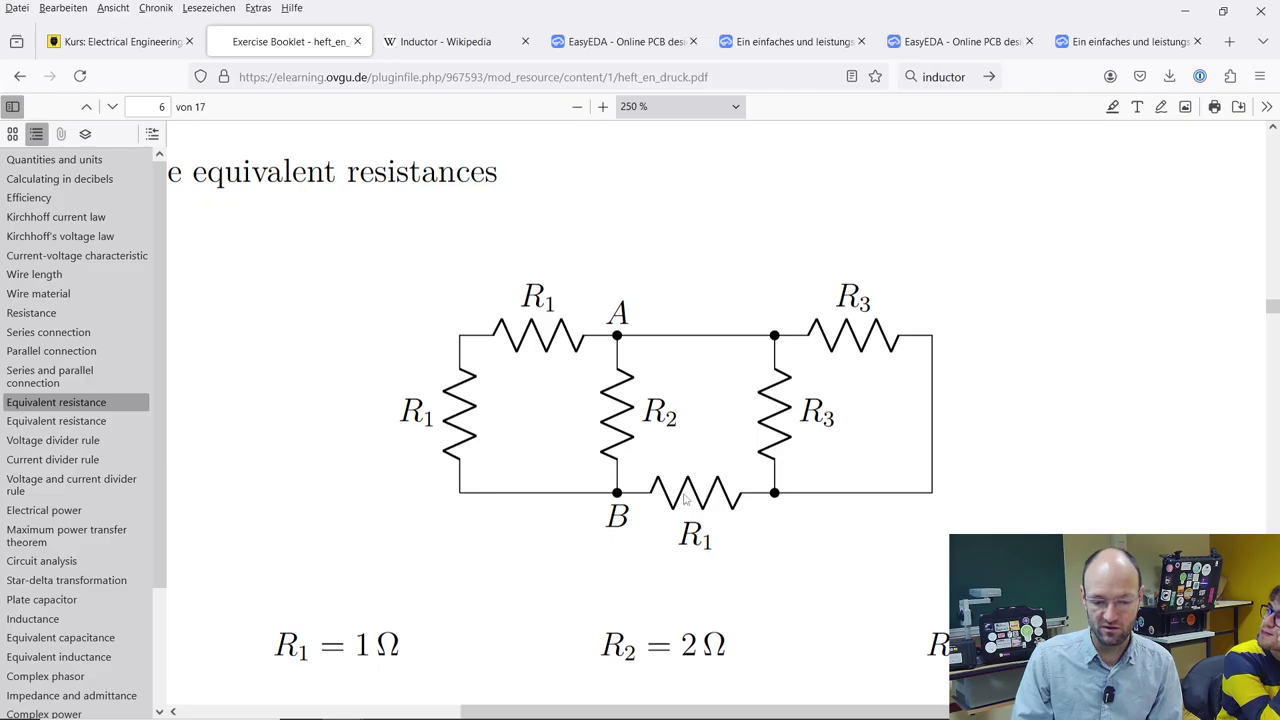
pyautogui.click(1125, 41)
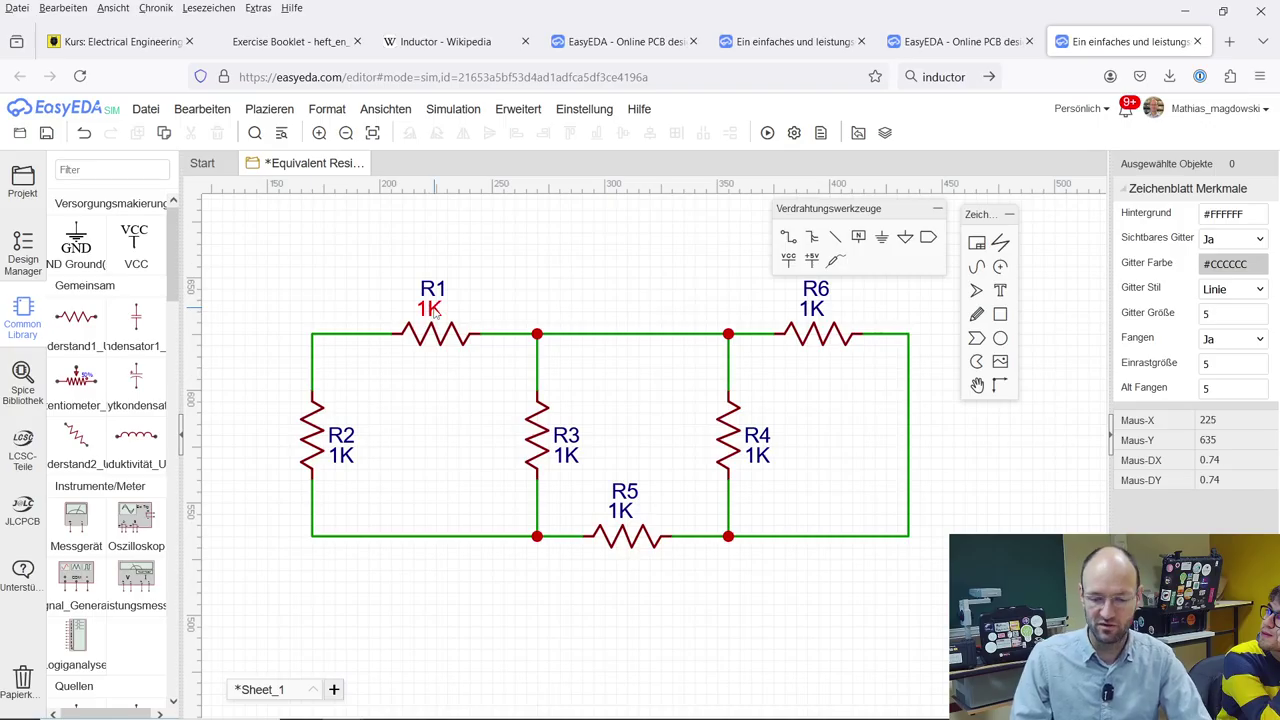
# - Change R2's value from 1K to 1 and check the booklet's resistor values
pyautogui.click(432, 310)
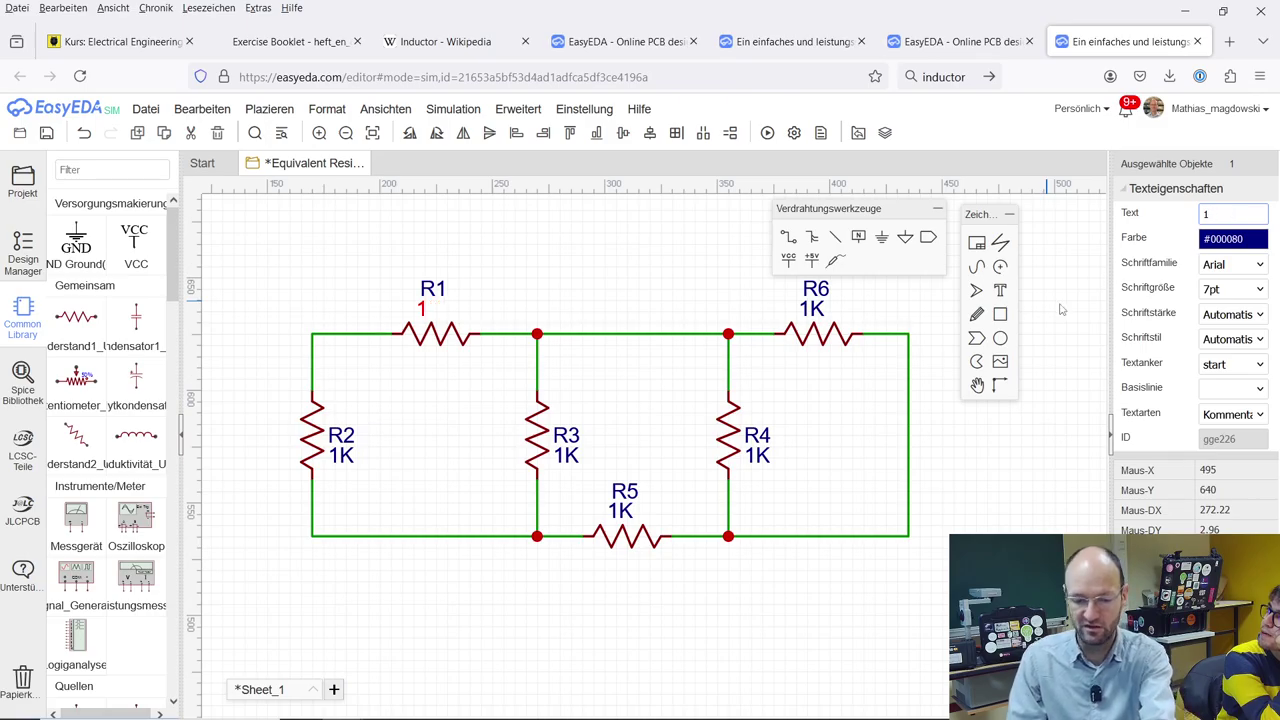
pyautogui.click(345, 460)
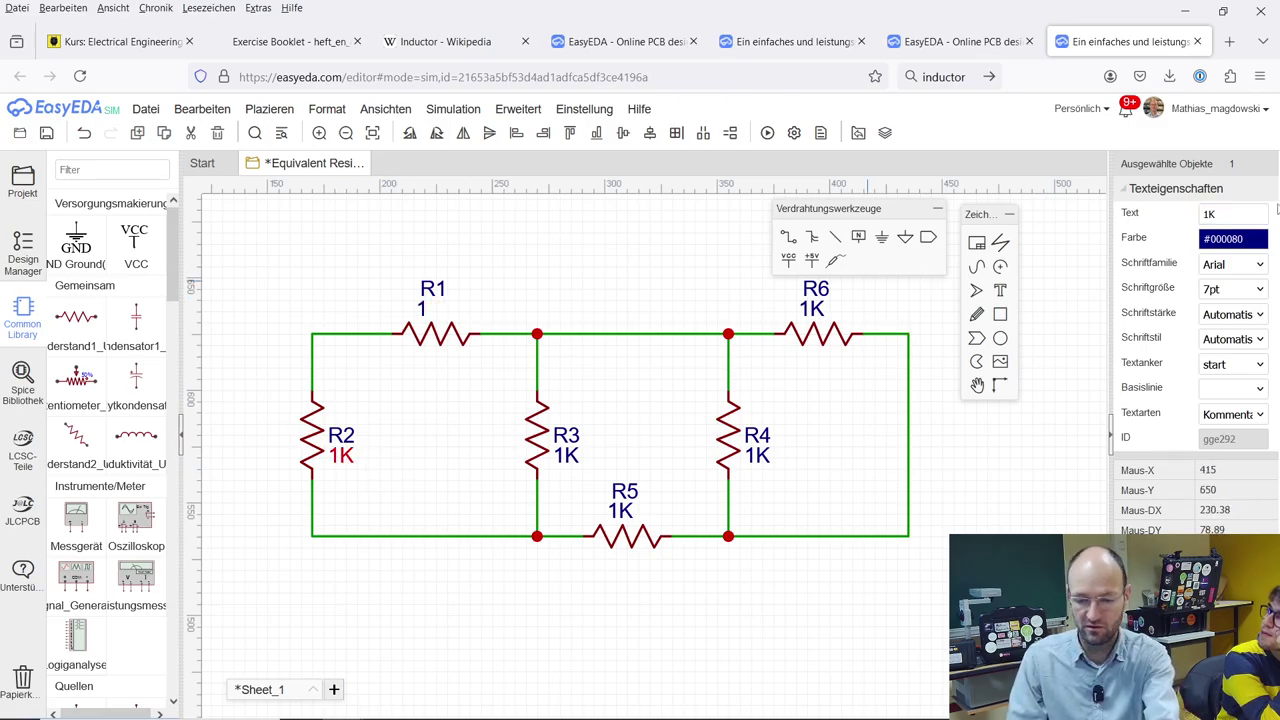
pyautogui.click(1231, 211)
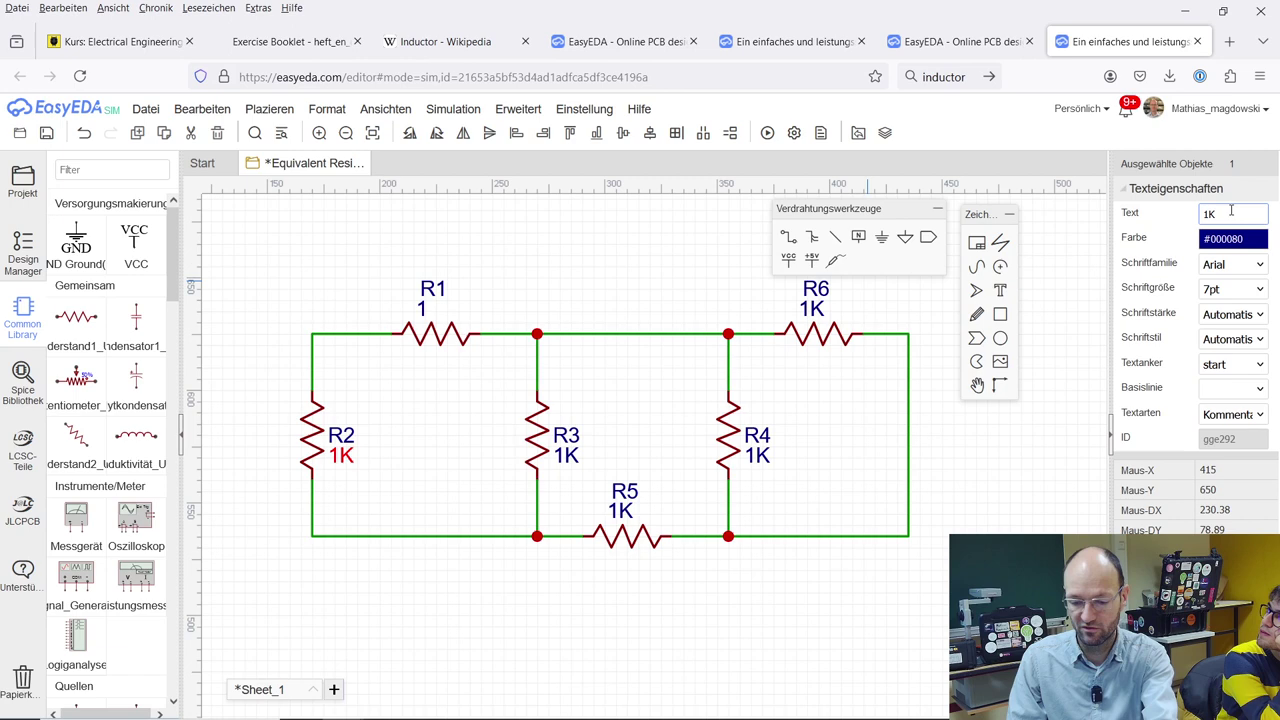
pyautogui.press('BackSpace')
pyautogui.click(620, 511)
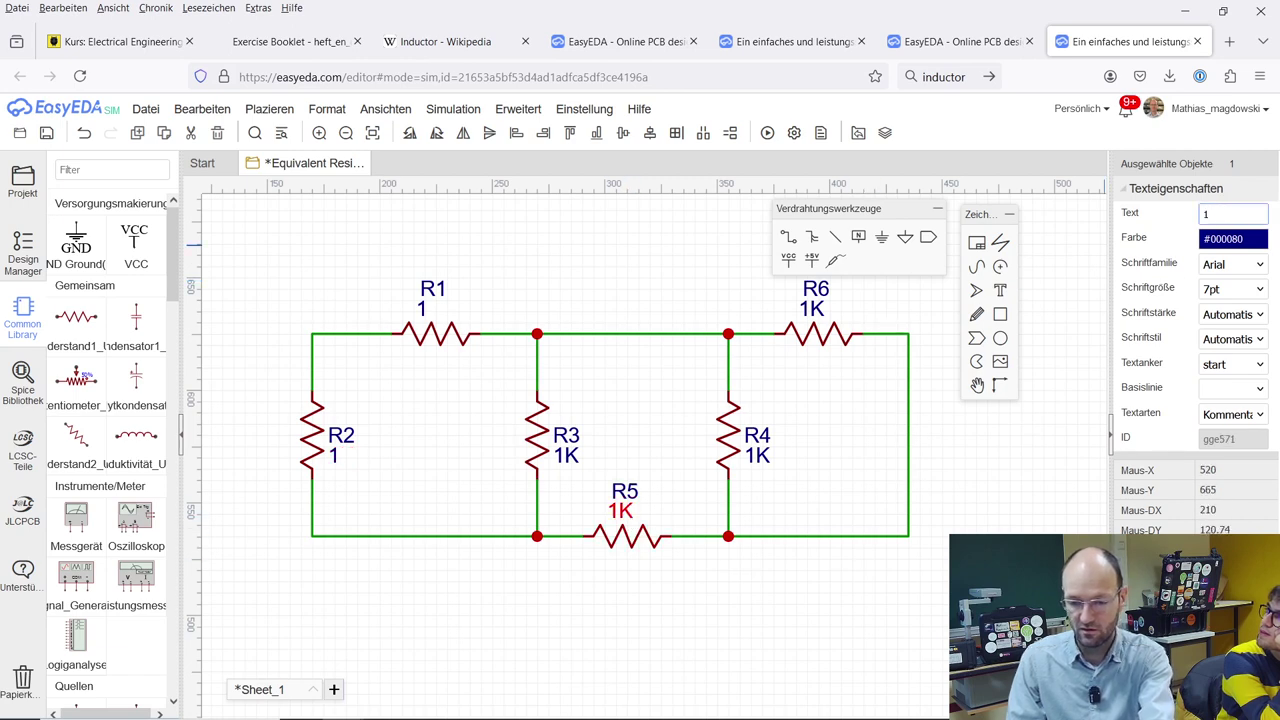
pyautogui.moveTo(357, 47)
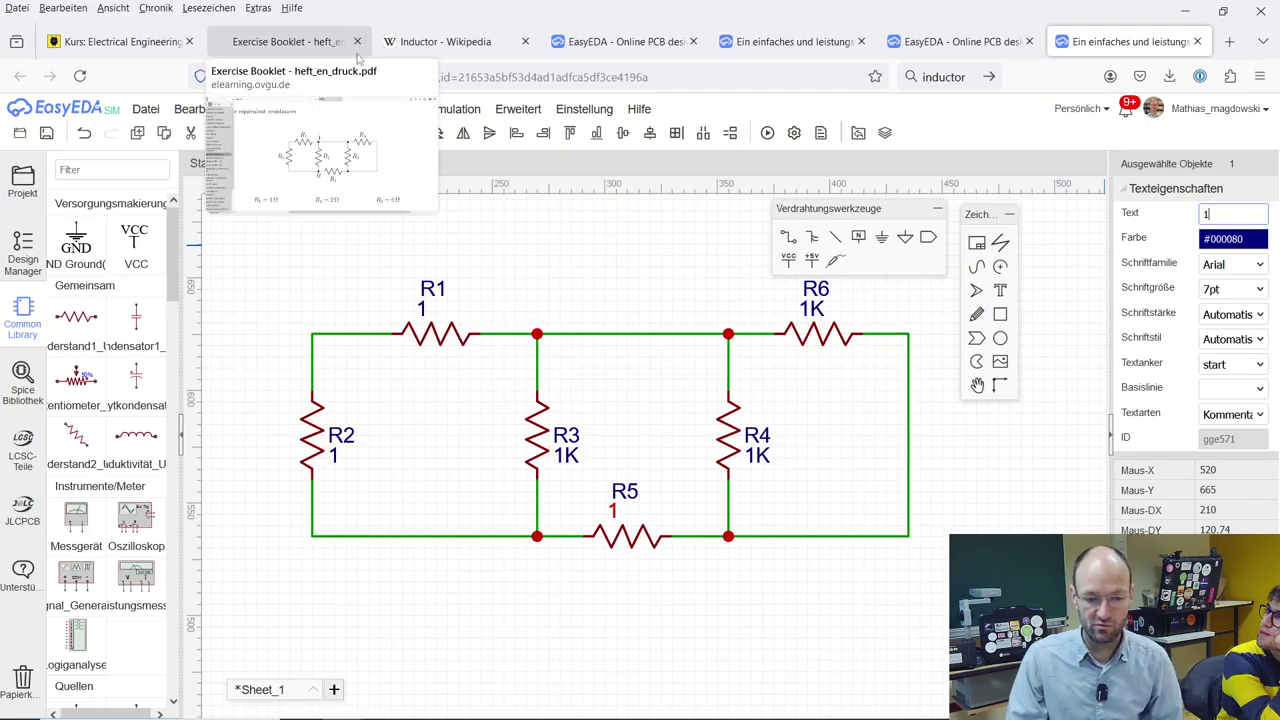
pyautogui.click(320, 38)
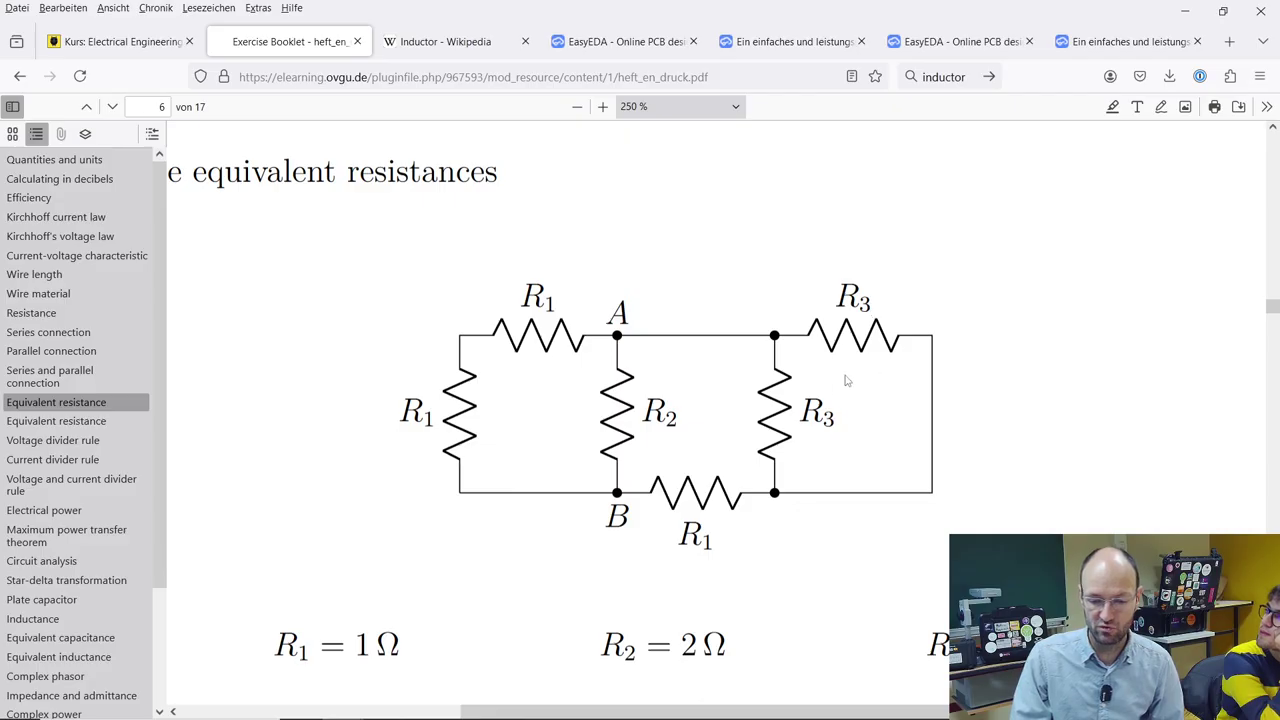
pyautogui.click(1100, 42)
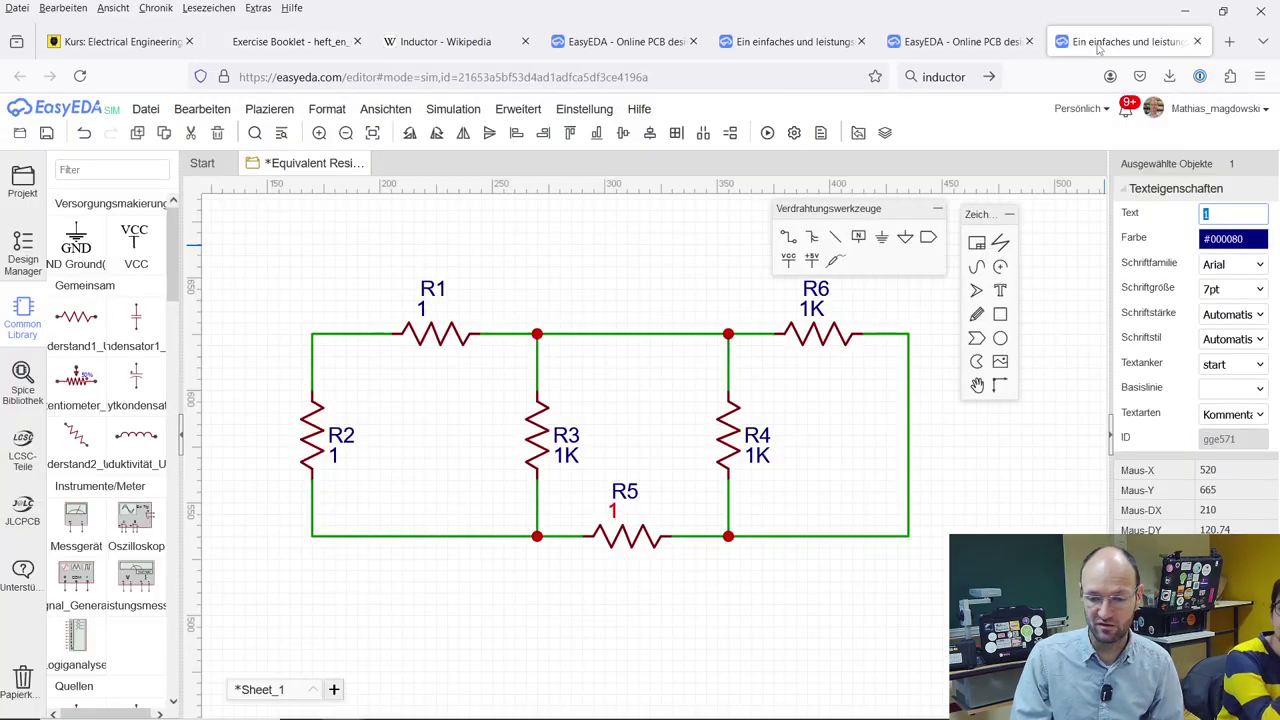
# - Set R3's value to 2
pyautogui.click(566, 455)
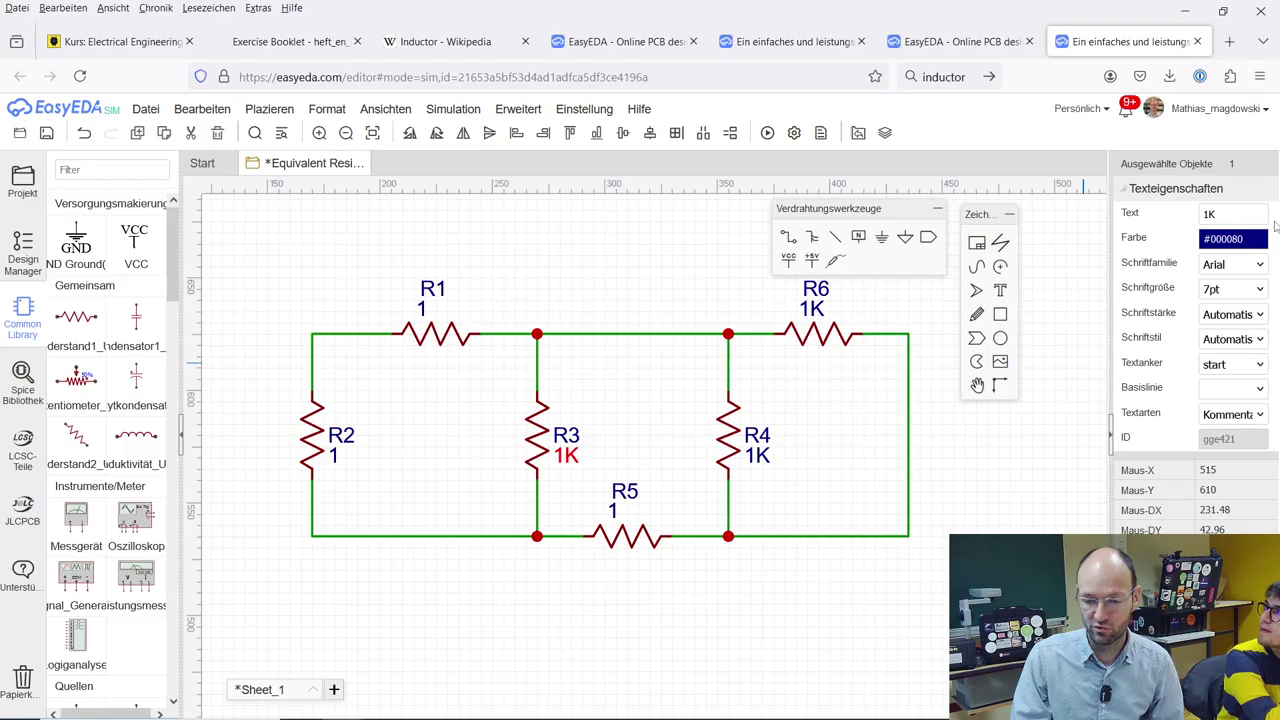
pyautogui.click(1161, 212)
pyautogui.moveTo(1228, 210); pyautogui.dragTo(1177, 211)
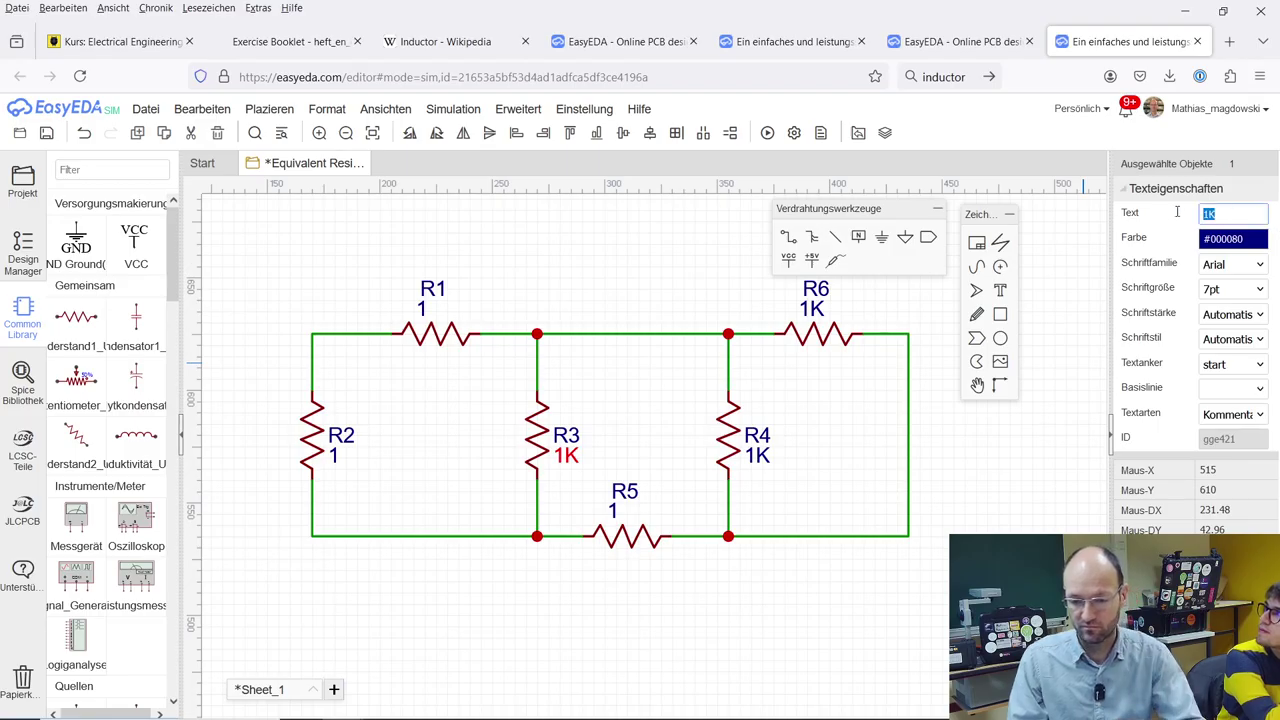
pyautogui.write('2')
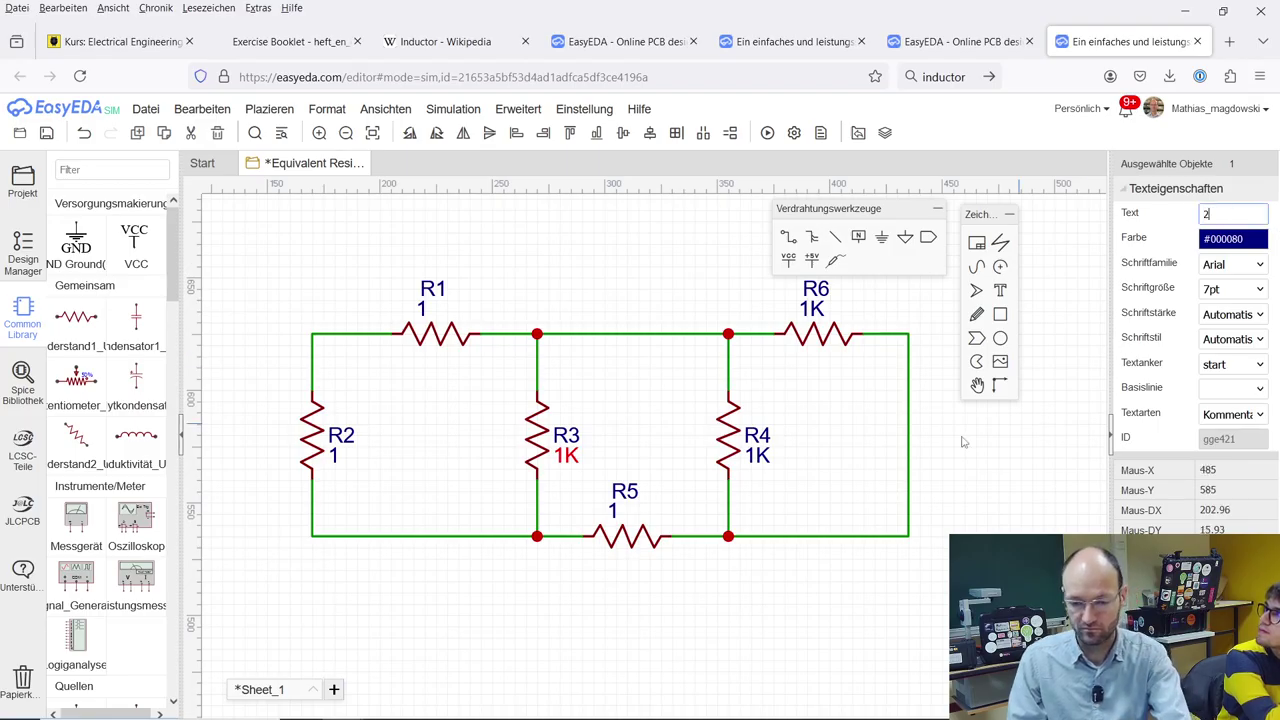
pyautogui.click(813, 308)
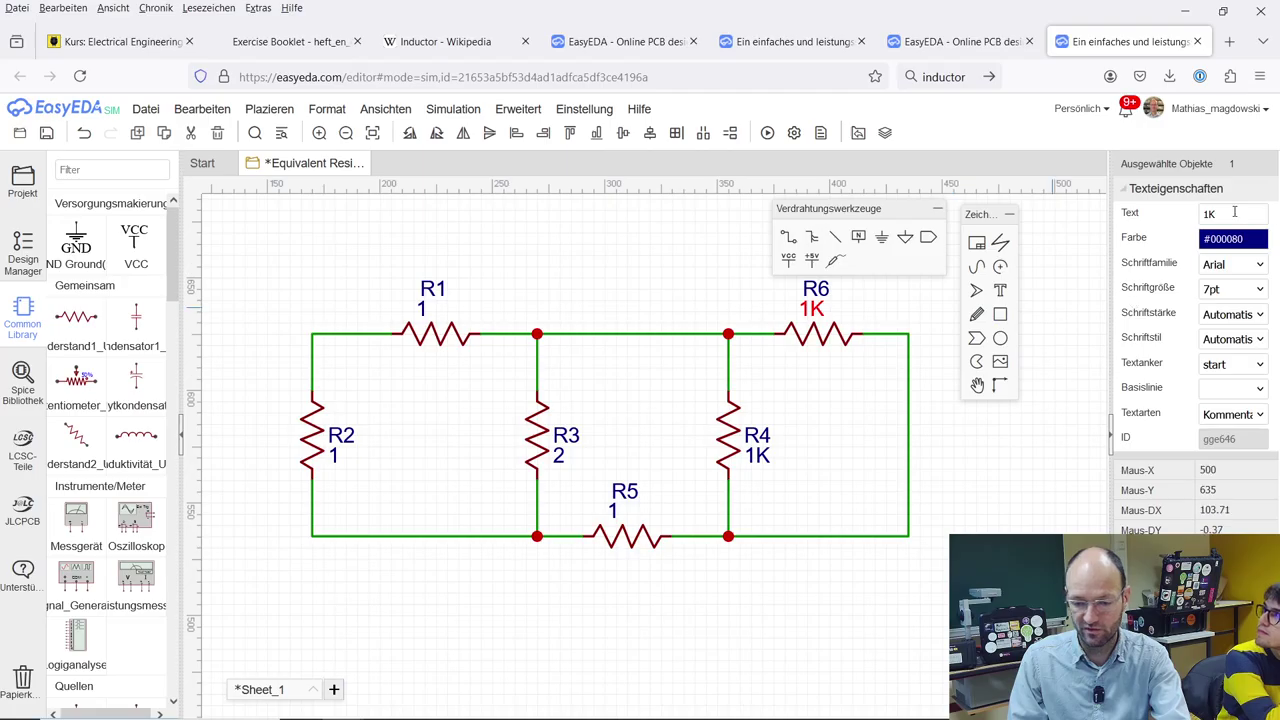
# - Set both R6 and R4 to a value of 6
pyautogui.moveTo(1223, 213); pyautogui.dragTo(1187, 213)
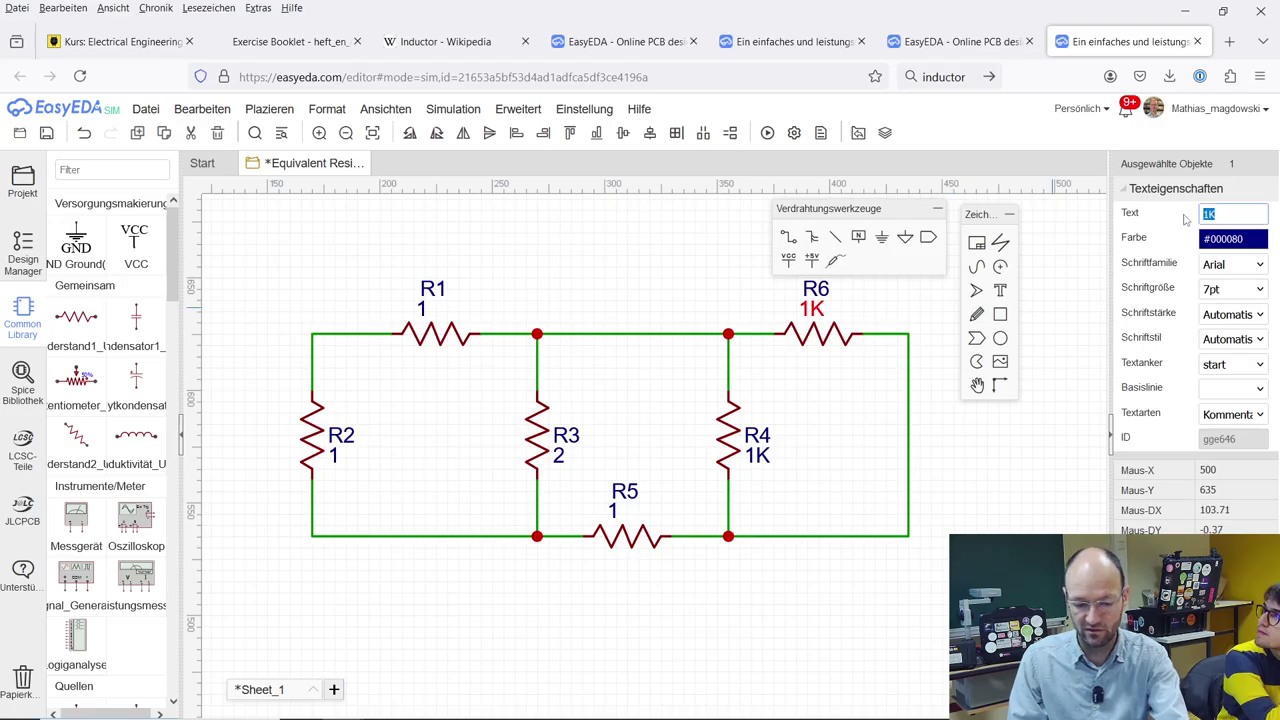
pyautogui.write('6')
pyautogui.click(757, 455)
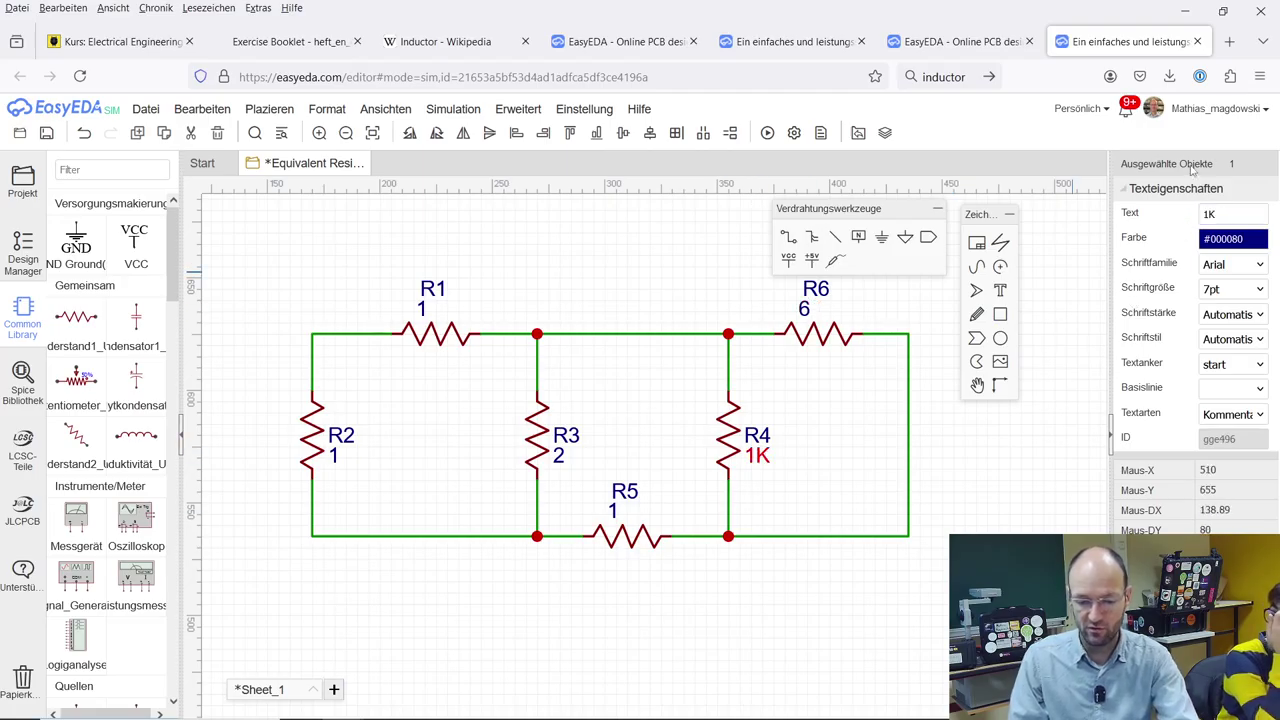
pyautogui.moveTo(1230, 213); pyautogui.dragTo(1153, 213)
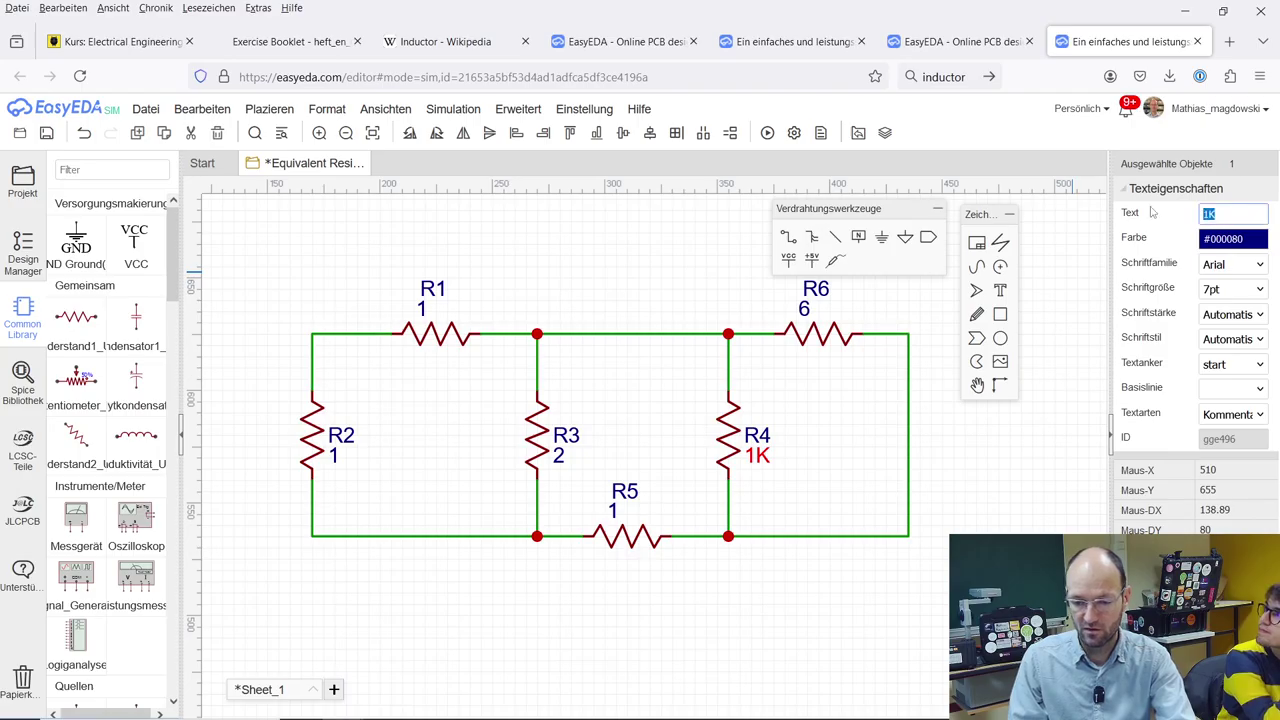
pyautogui.write('6')
pyautogui.click(785, 596)
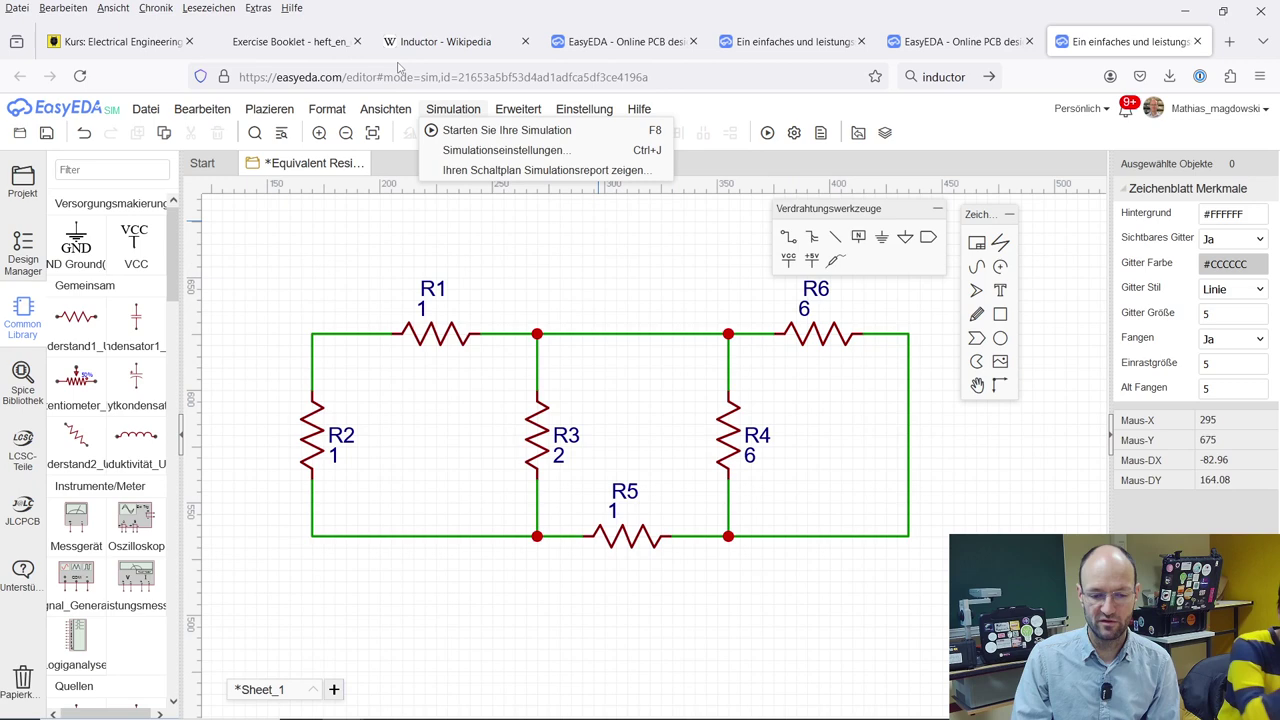
pyautogui.click(286, 44)
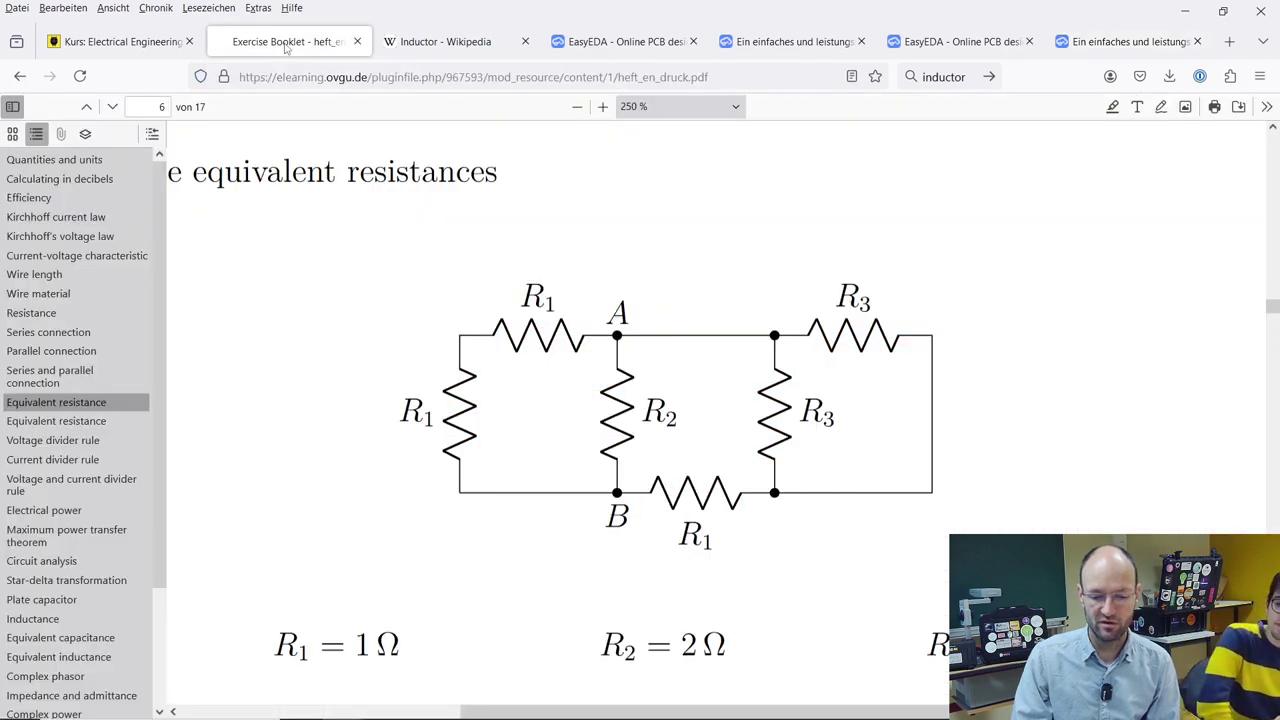
pyautogui.click(1132, 44)
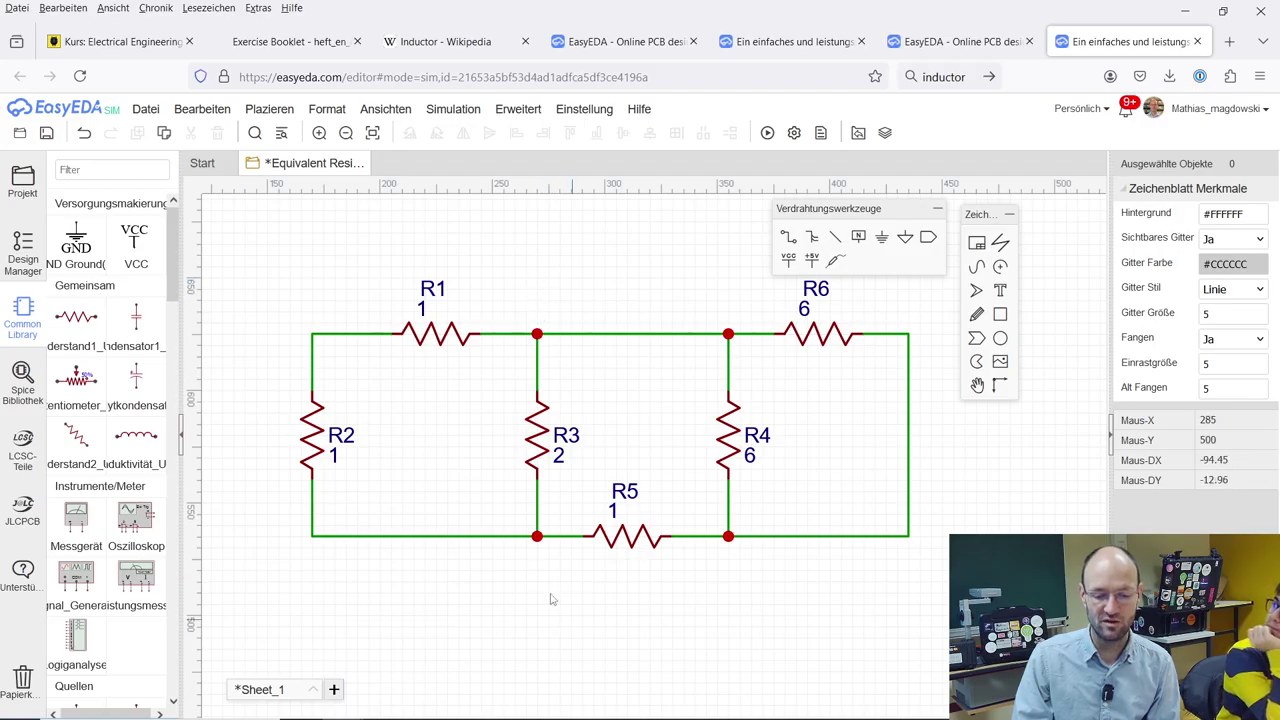
pyautogui.click(300, 40)
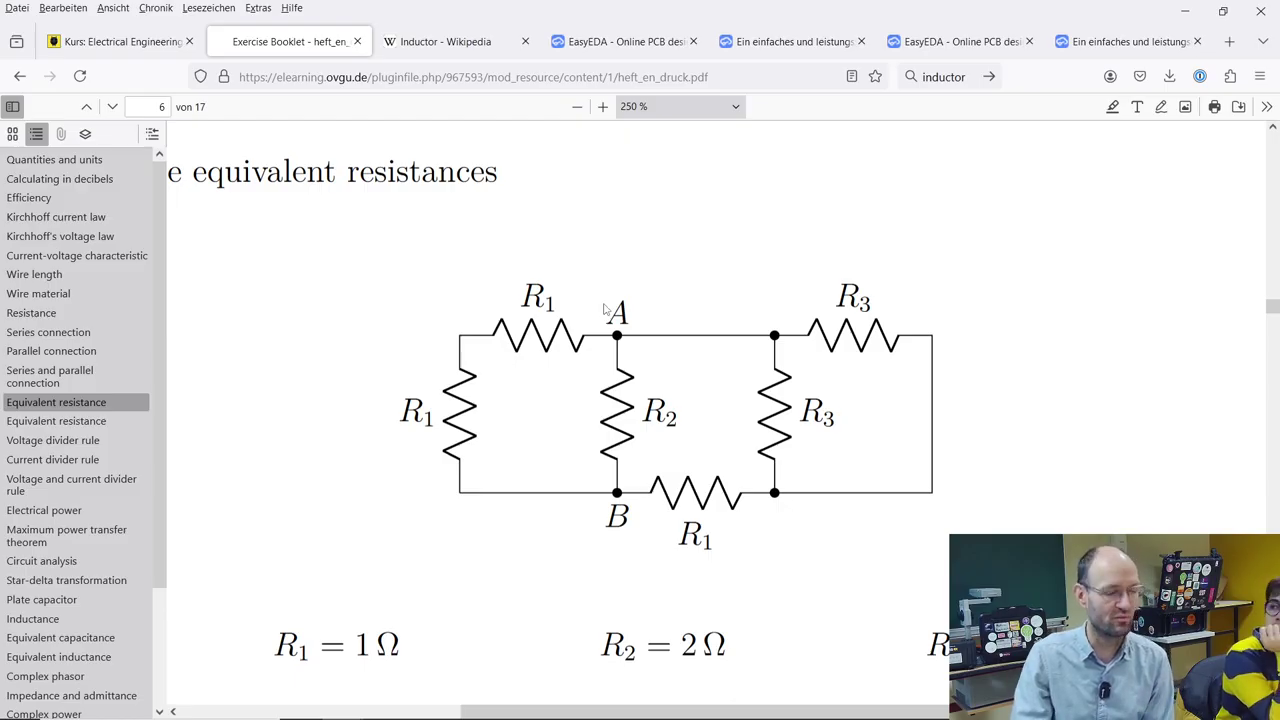
# - Place a DC current source I1 from the Common Library to the left of R2
pyautogui.click(1122, 41)
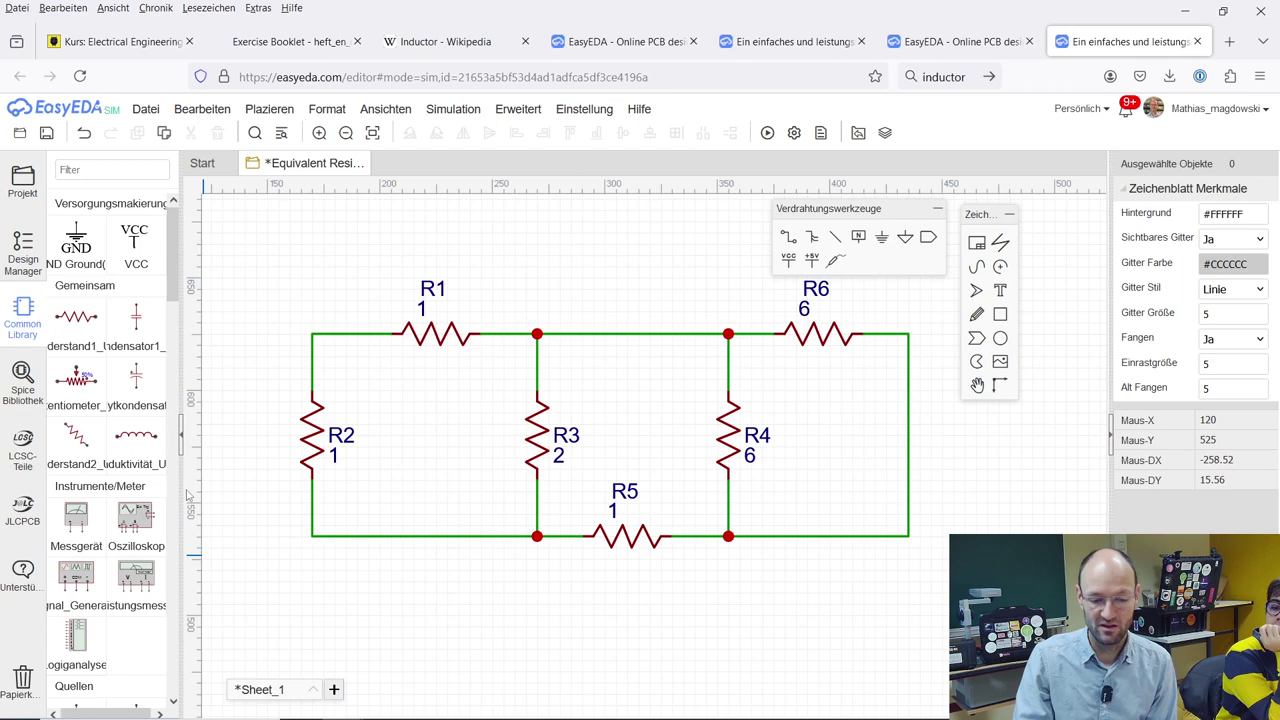
pyautogui.scroll(-5, 146, 416)
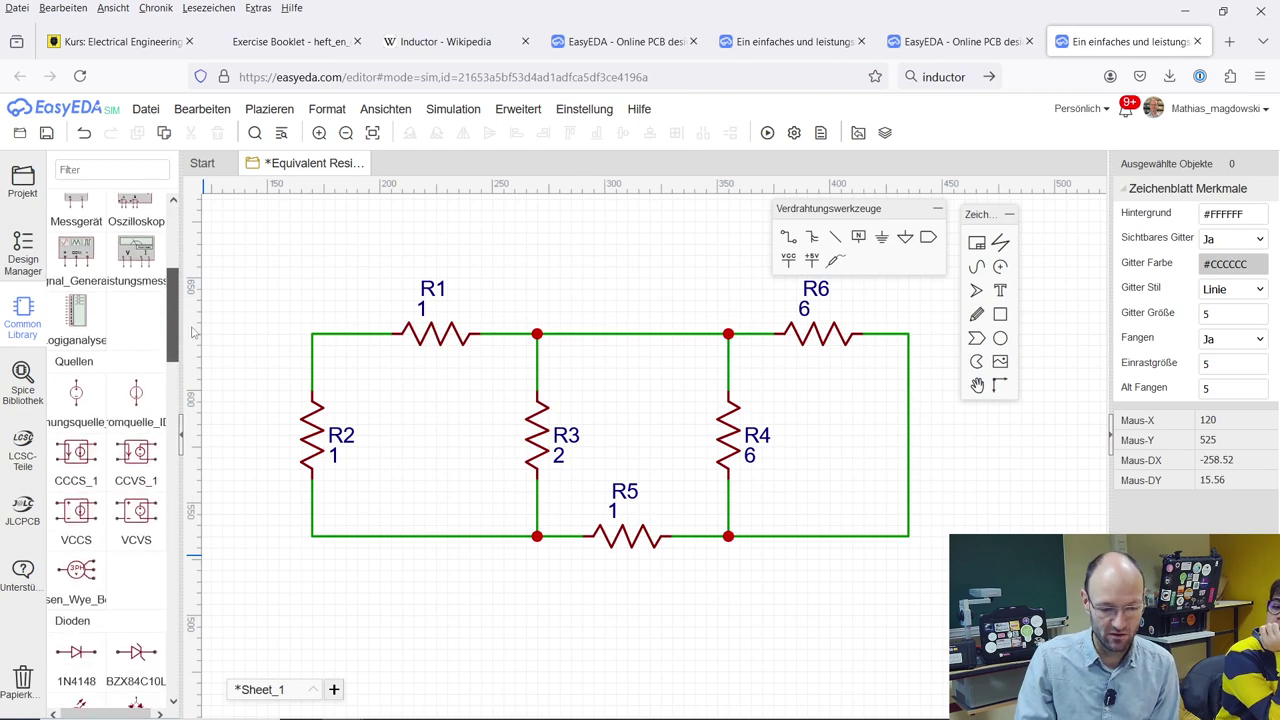
pyautogui.click(137, 392)
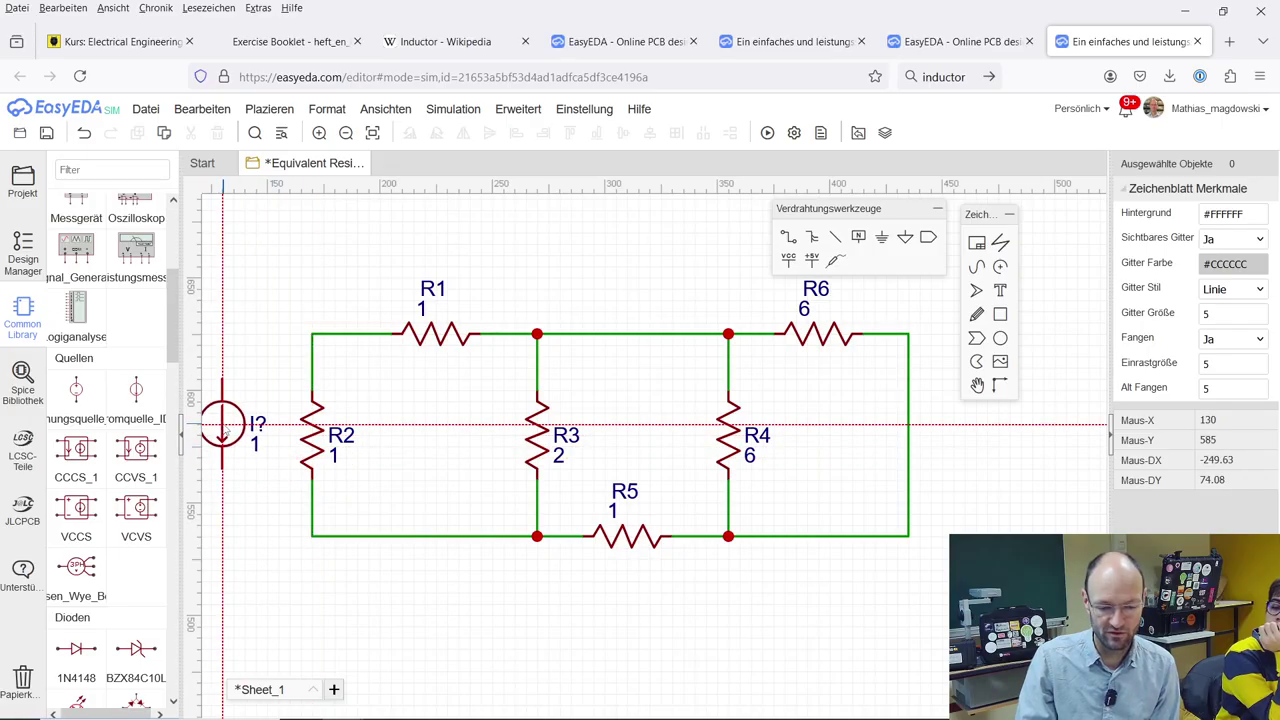
pyautogui.click(226, 430)
pyautogui.press('Escape')
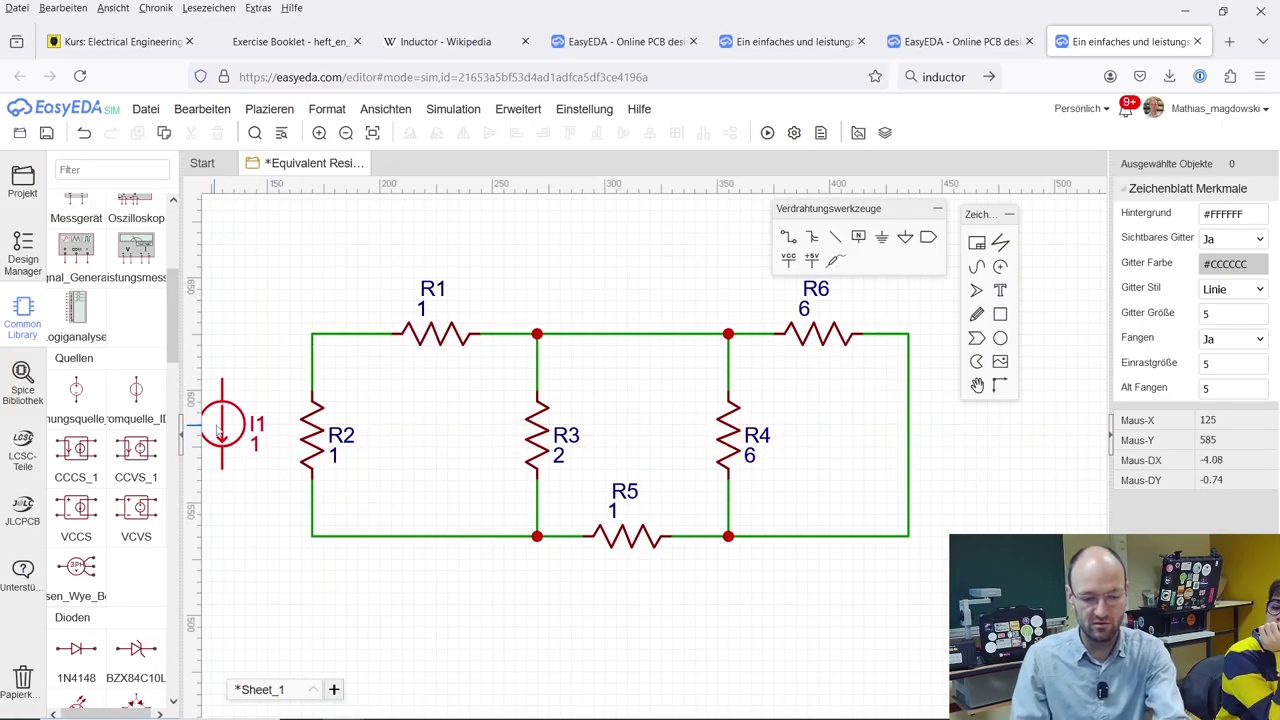
# - Flip I1 vertically with Vertikal spiegeln so its arrow points up
pyautogui.click(220, 428)
pyautogui.click(269, 108)
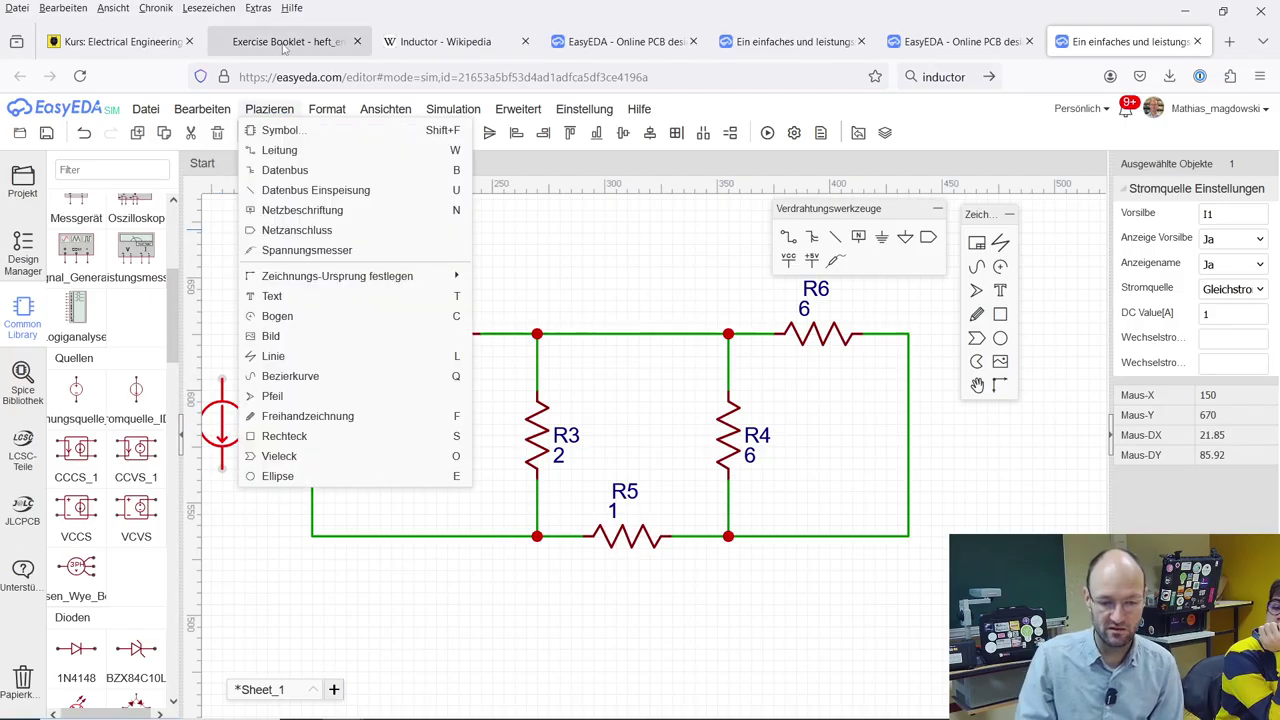
pyautogui.click(150, 8)
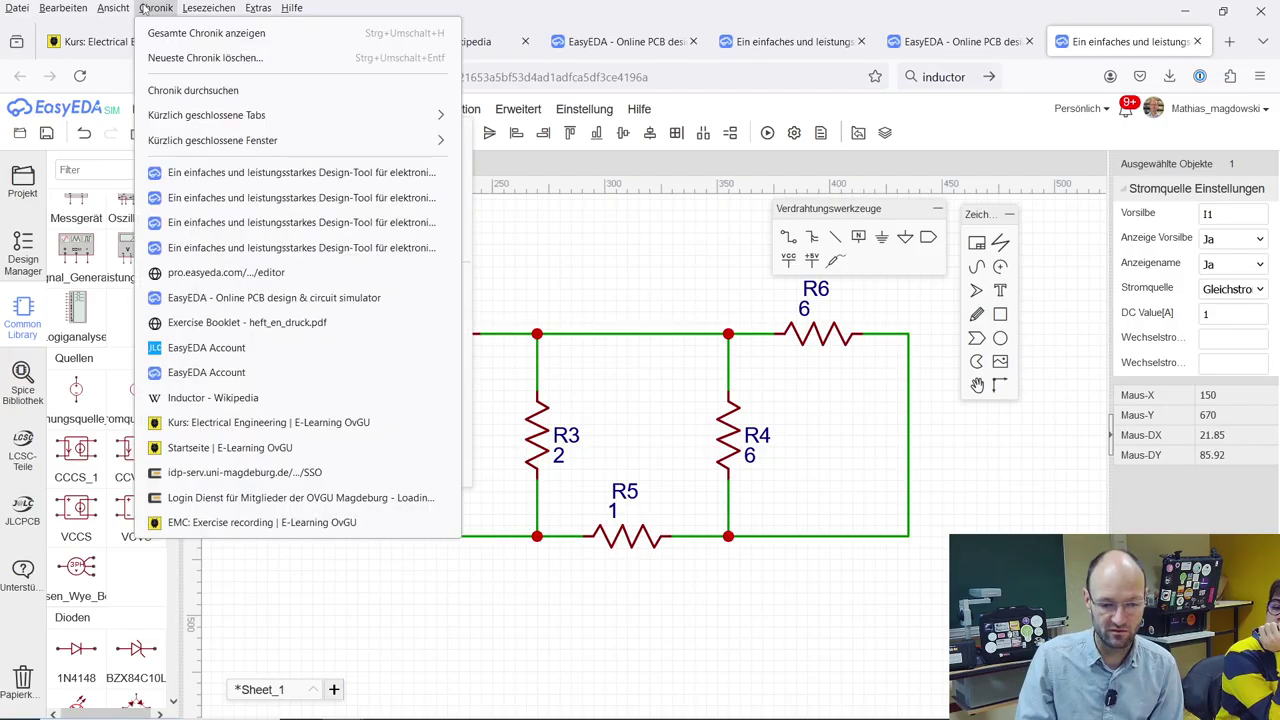
pyautogui.click(766, 120)
pyautogui.moveTo(269, 108)
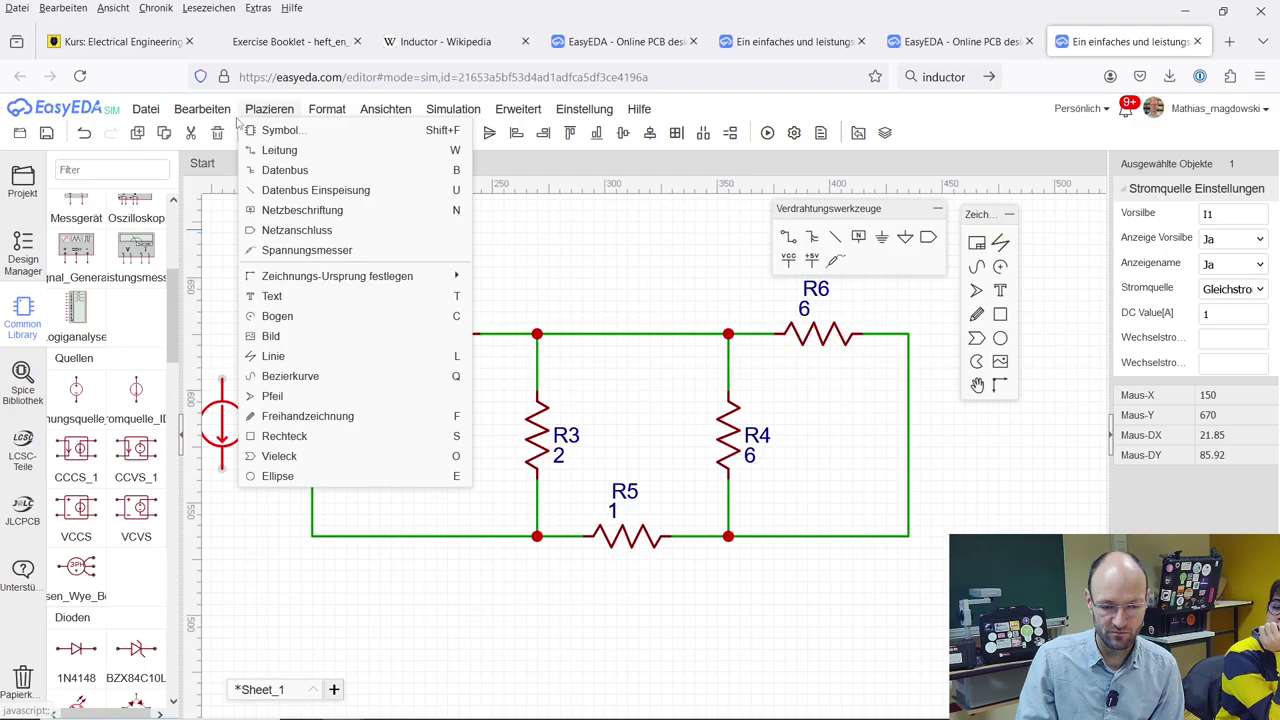
pyautogui.moveTo(327, 108)
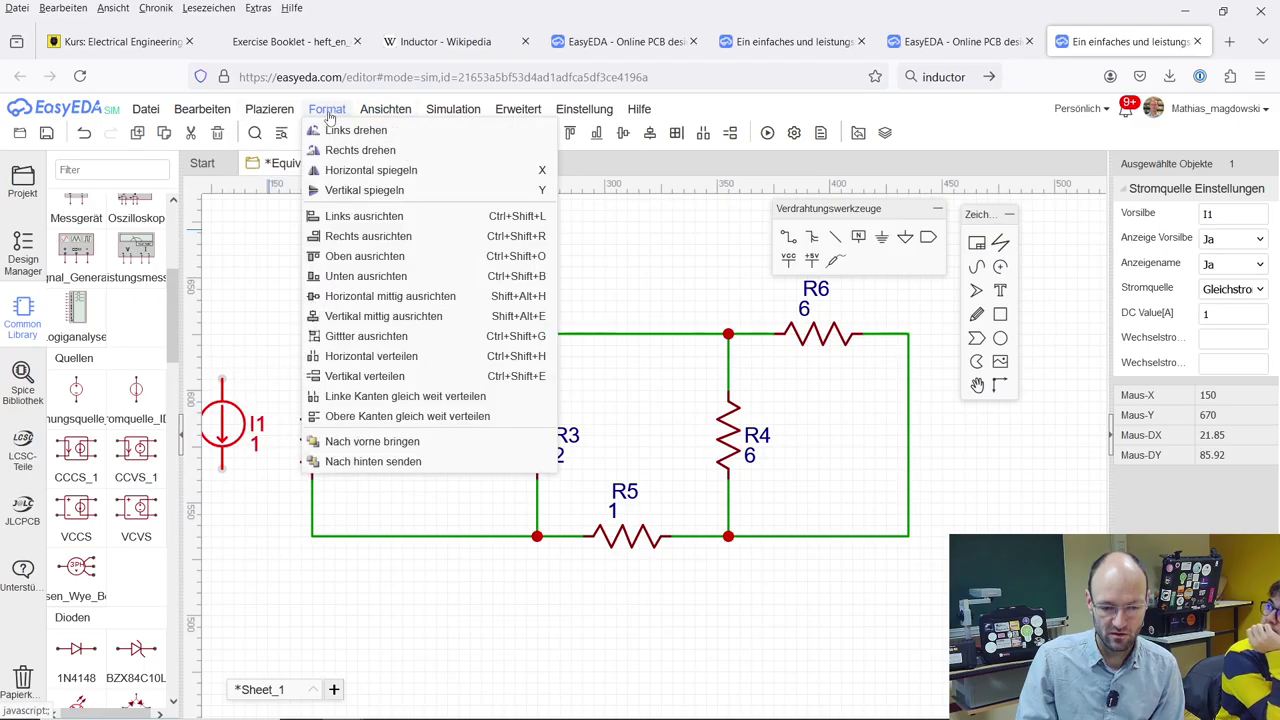
pyautogui.click(362, 191)
pyautogui.click(267, 606)
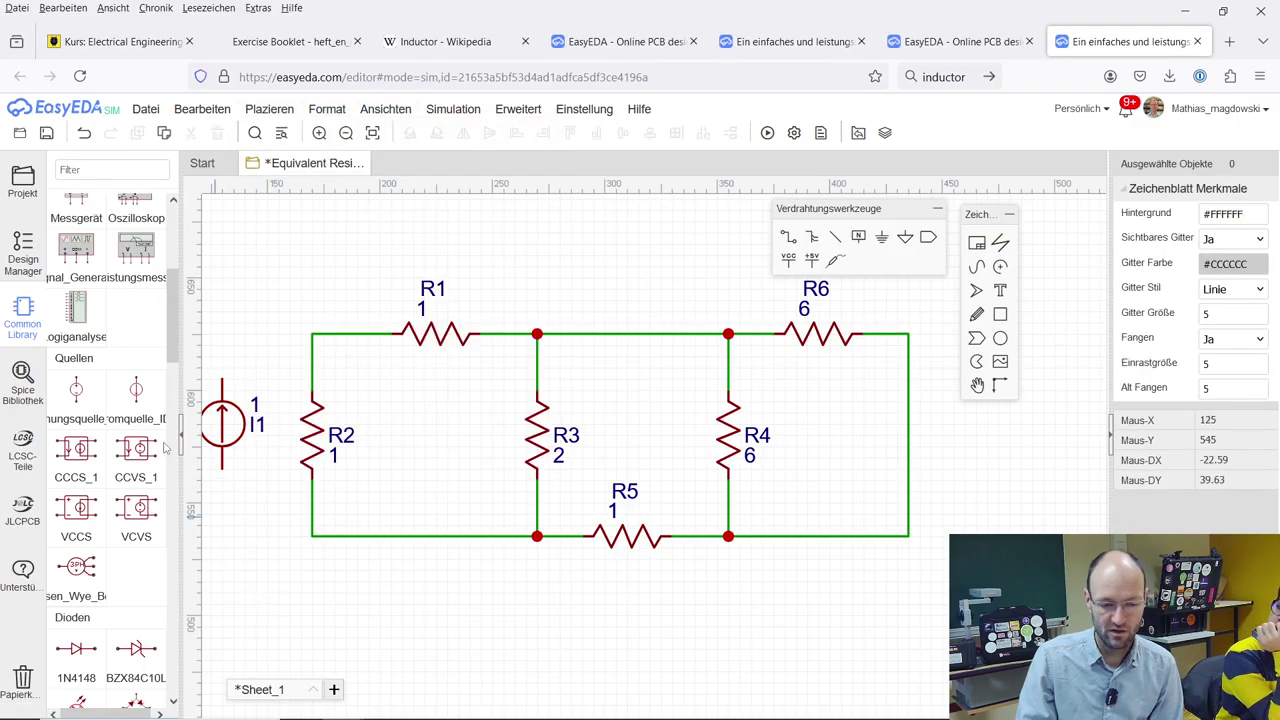
pyautogui.scroll(-3, 238, 453)
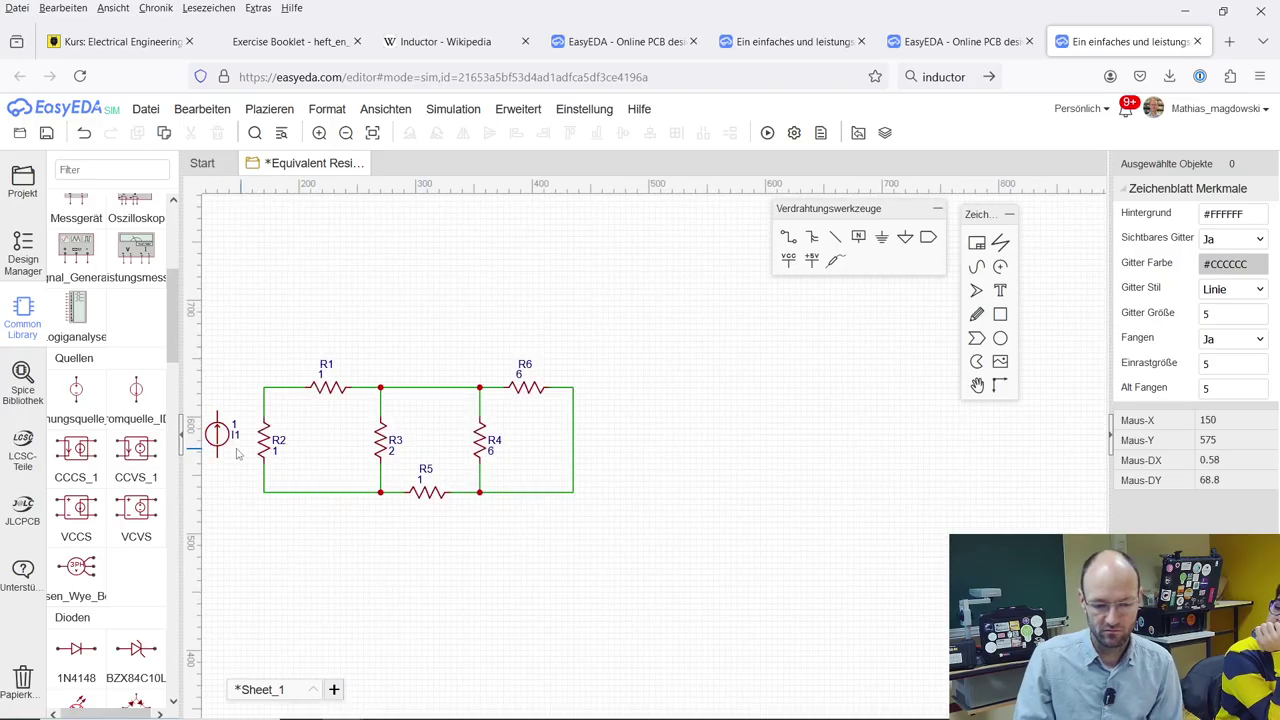
pyautogui.scroll(4, 233, 462)
pyautogui.scroll(-2, 290, 397)
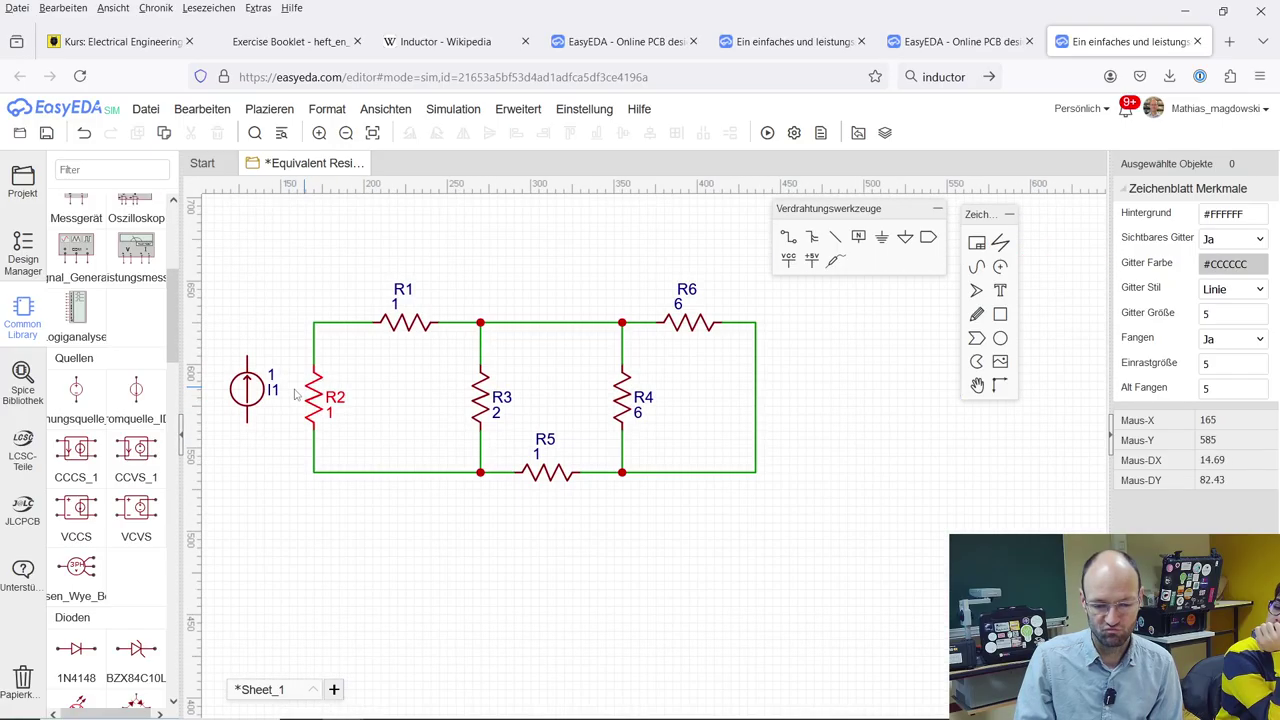
pyautogui.scroll(1, 212, 370)
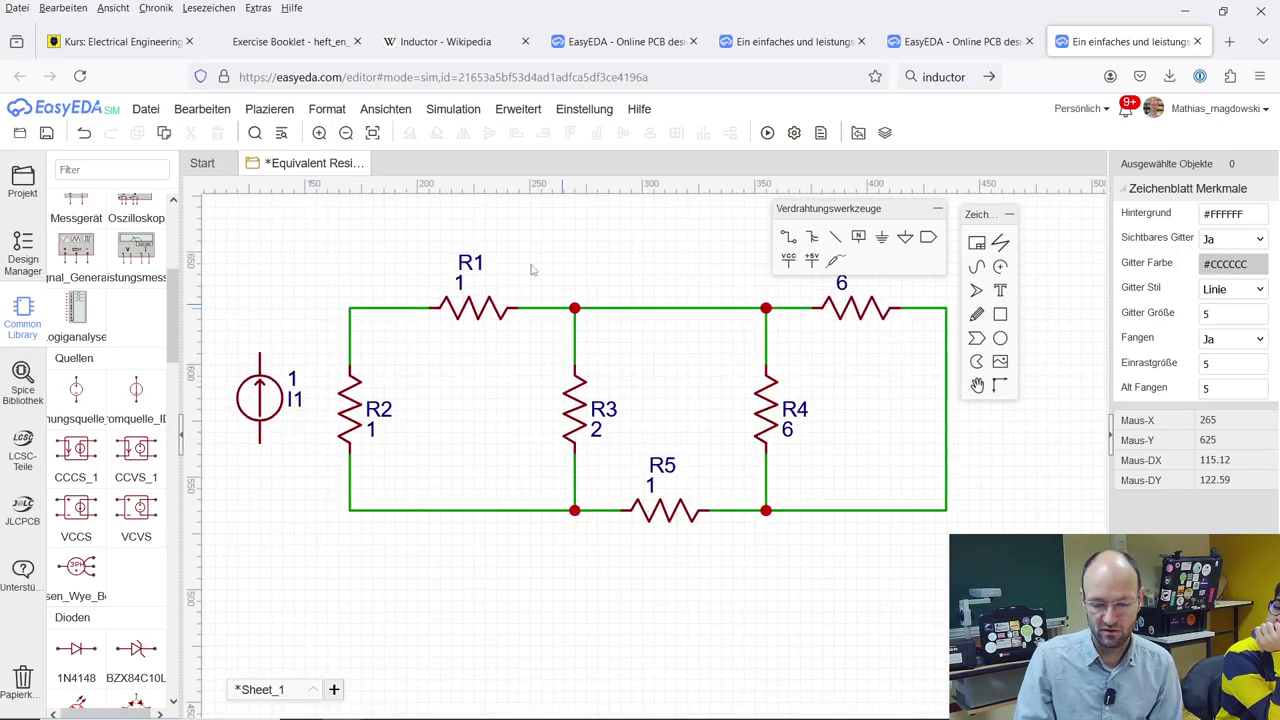
# - Route wires from I1's top terminal to the R1–R3 junction and from the R3–R5 node back to I1's bottom
pyautogui.click(788, 237)
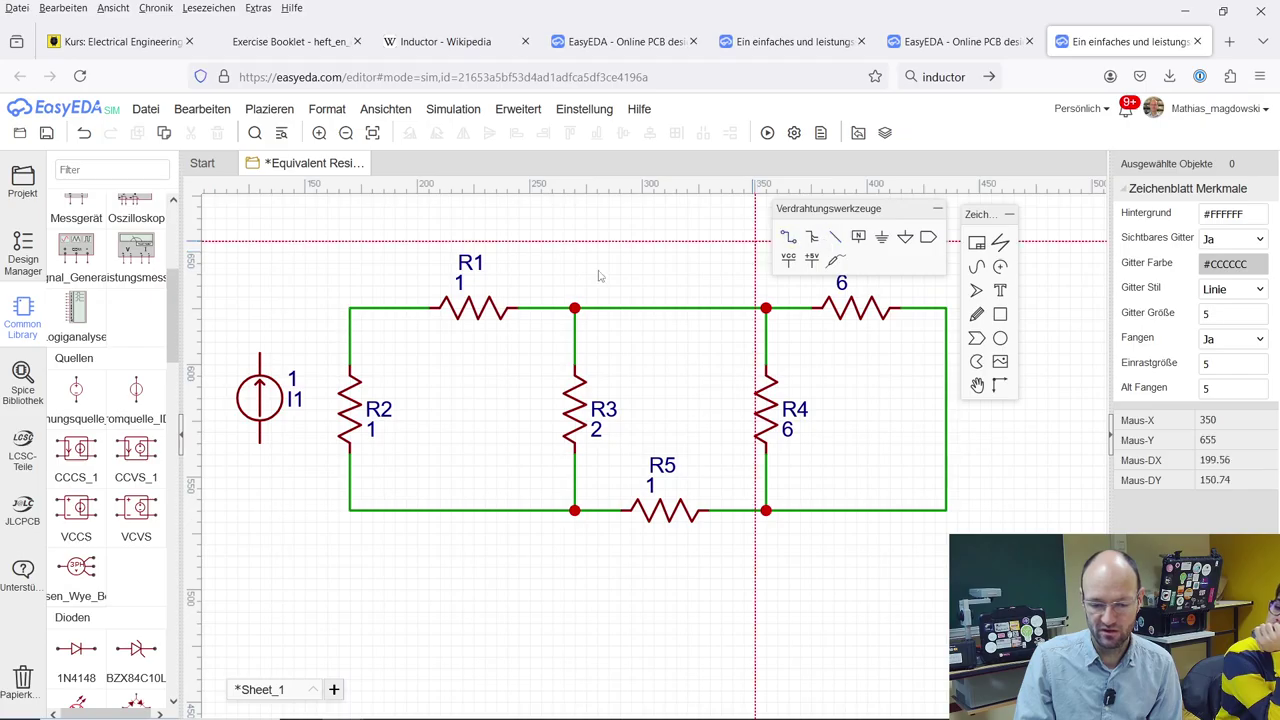
pyautogui.click(260, 355)
pyautogui.click(260, 230)
pyautogui.click(575, 308)
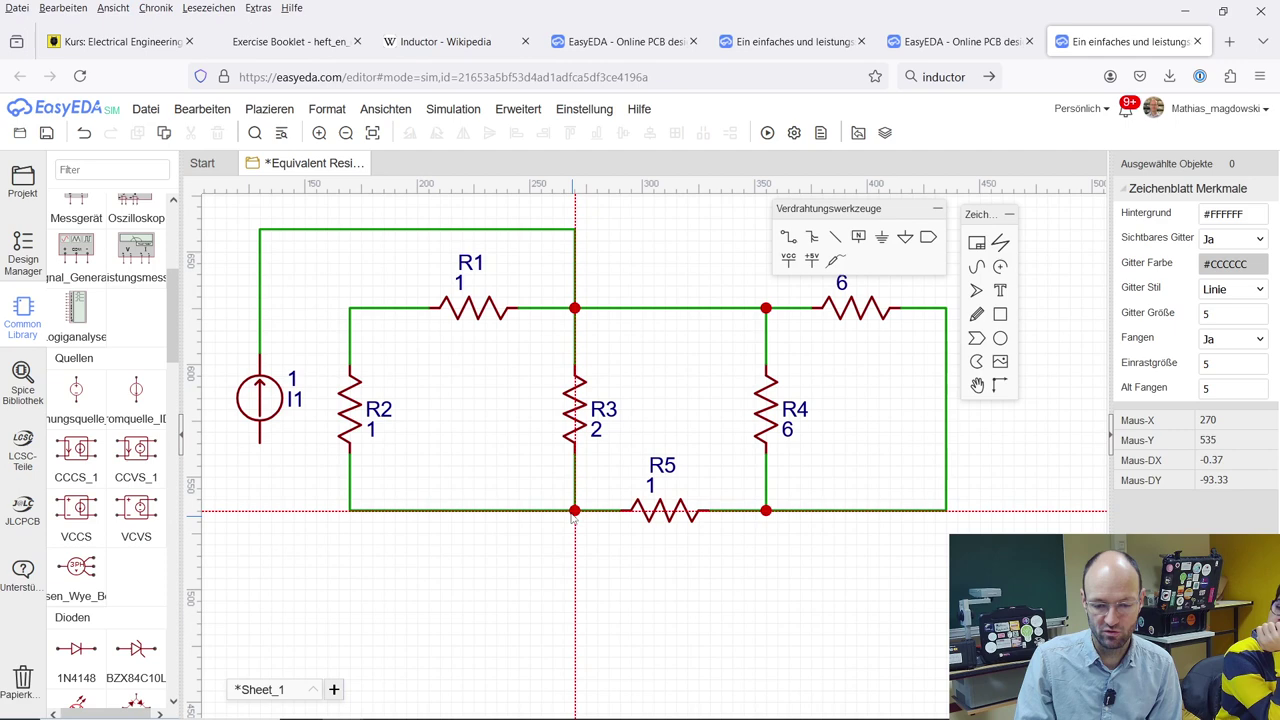
pyautogui.click(574, 579)
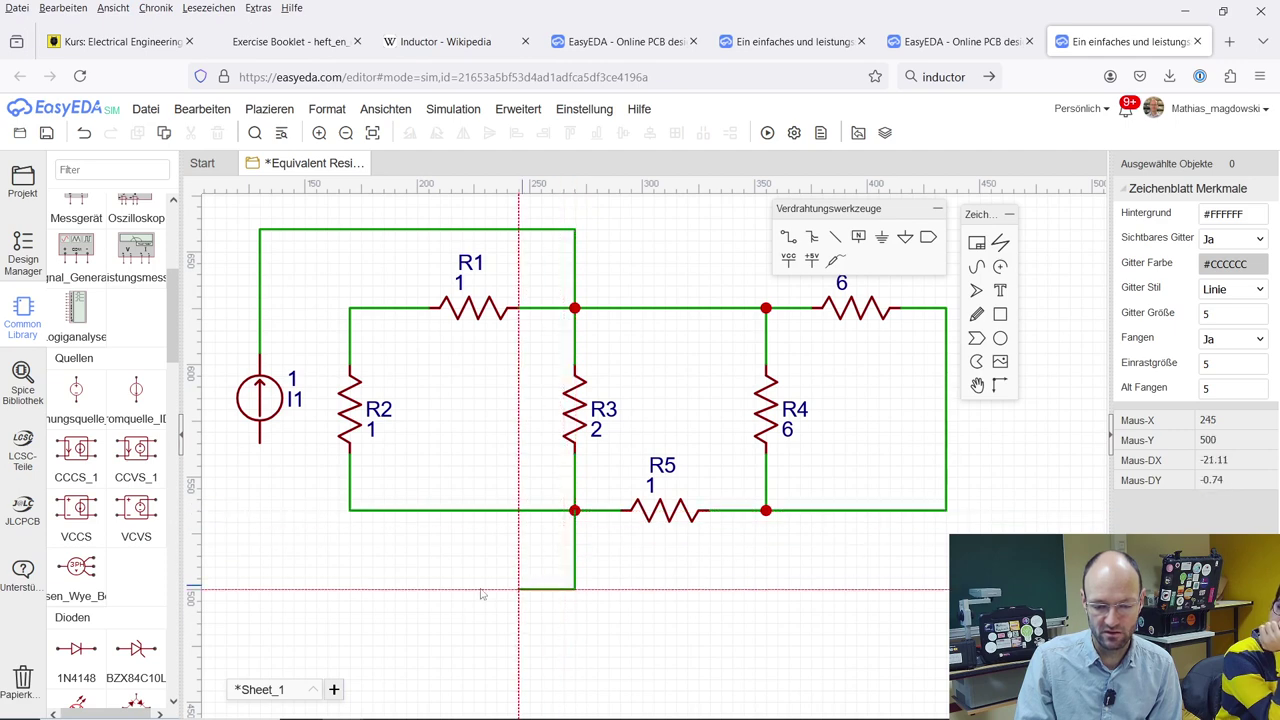
pyautogui.click(260, 445)
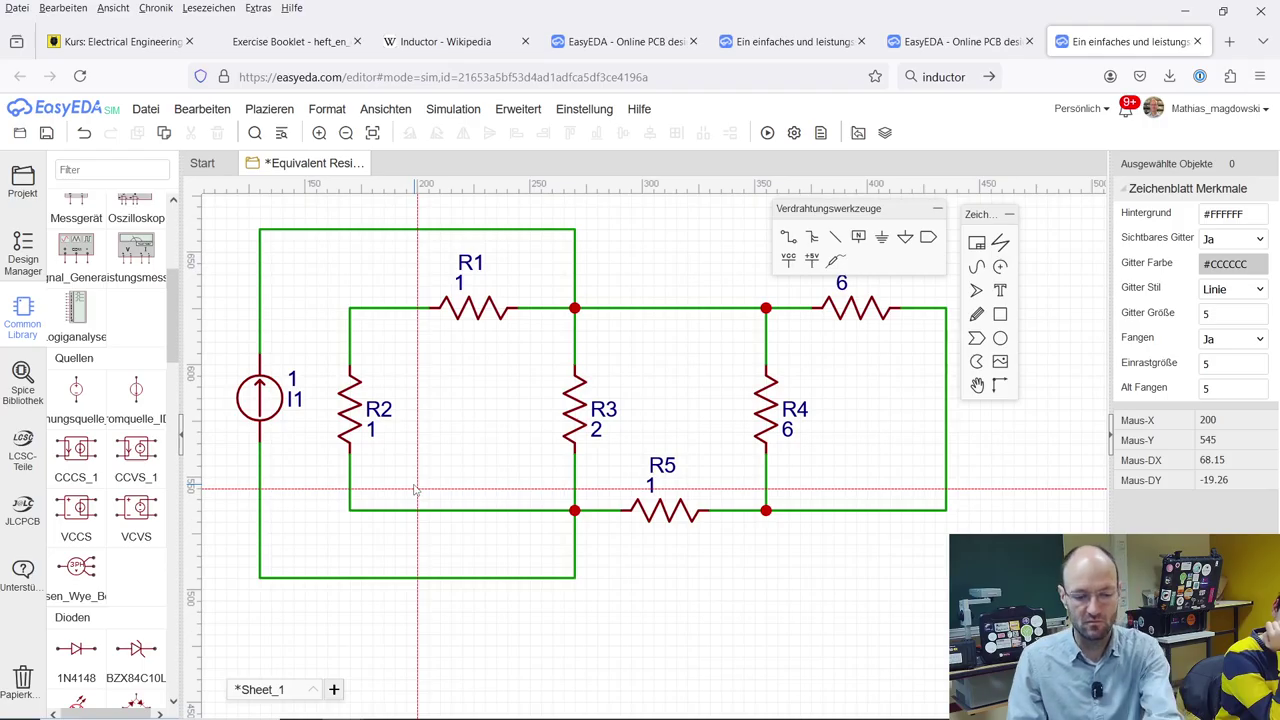
pyautogui.press('Escape')
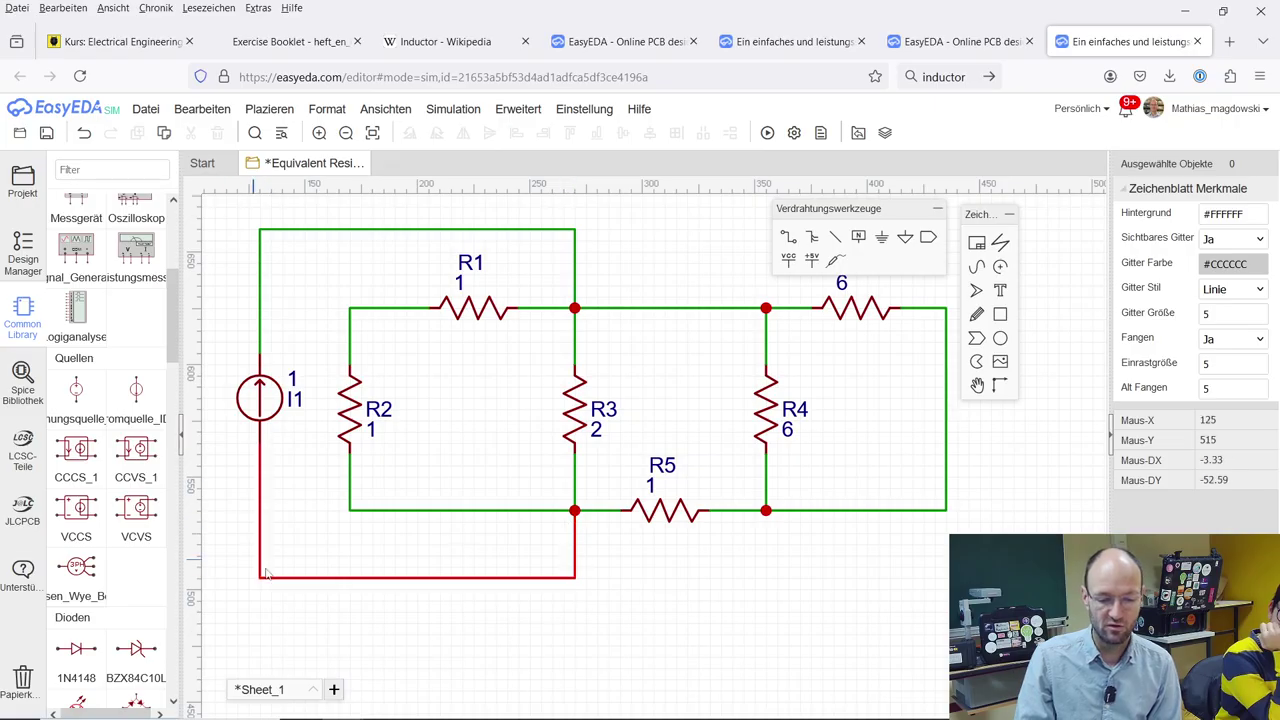
# - Place a GND symbol below I1 and join it to the loop's bottom-left corner
pyautogui.click(909, 239)
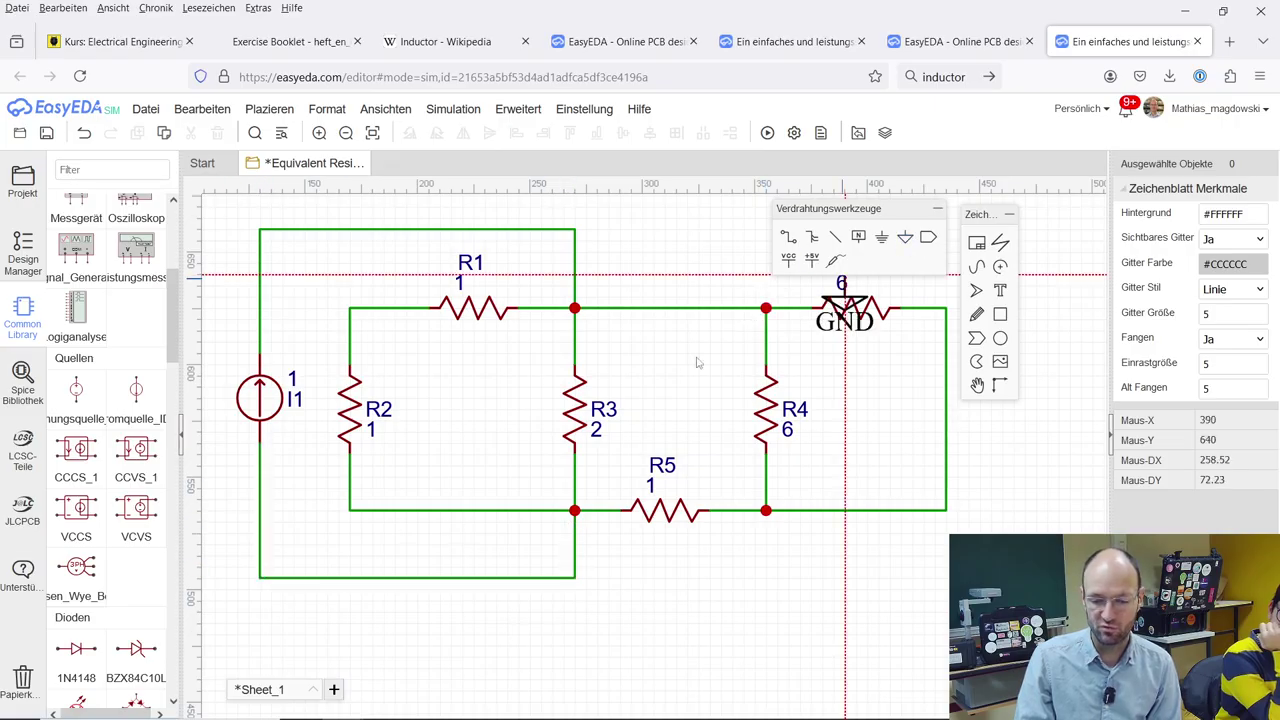
pyautogui.click(260, 603)
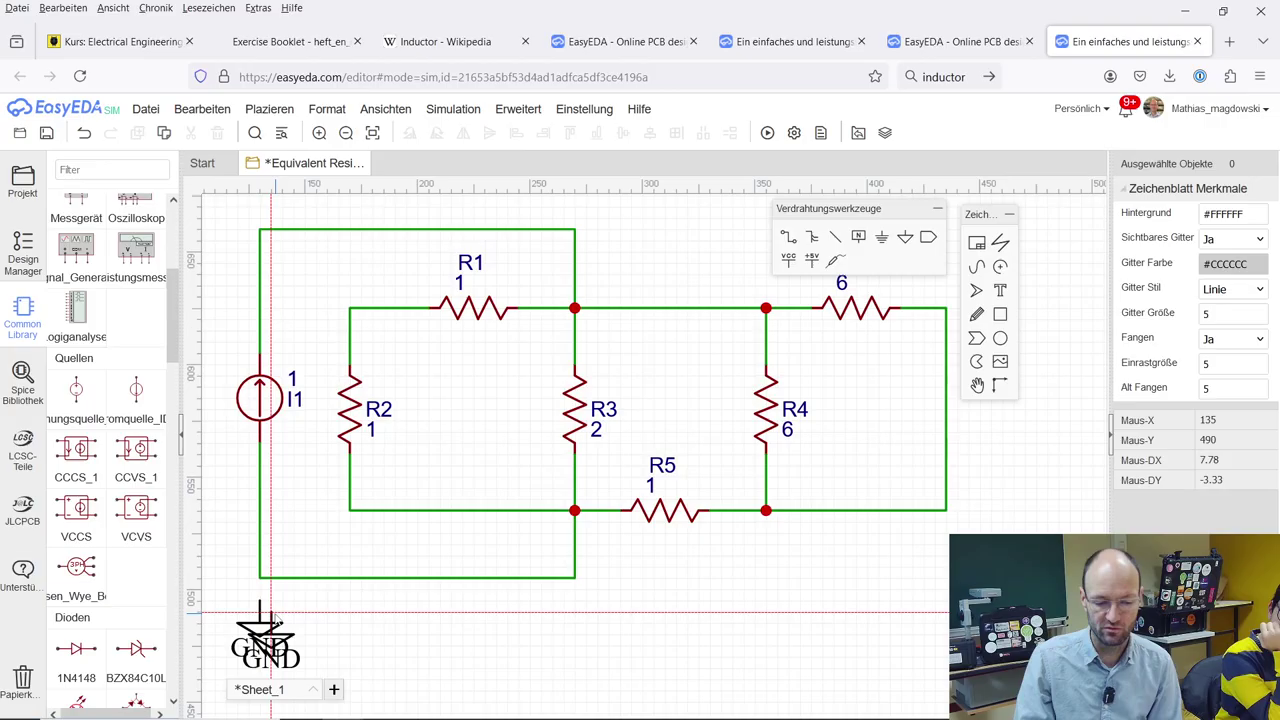
pyautogui.press('Escape')
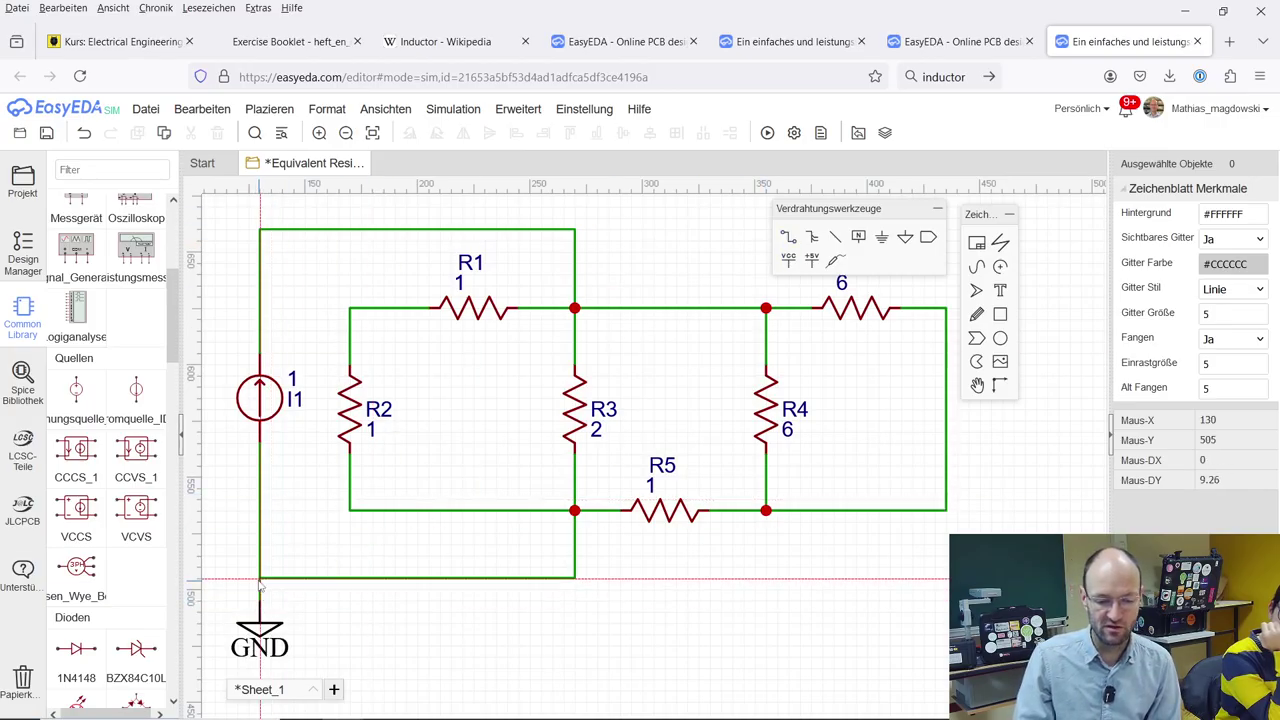
pyautogui.moveTo(260, 601); pyautogui.dragTo(260, 578)
pyautogui.press('Escape')
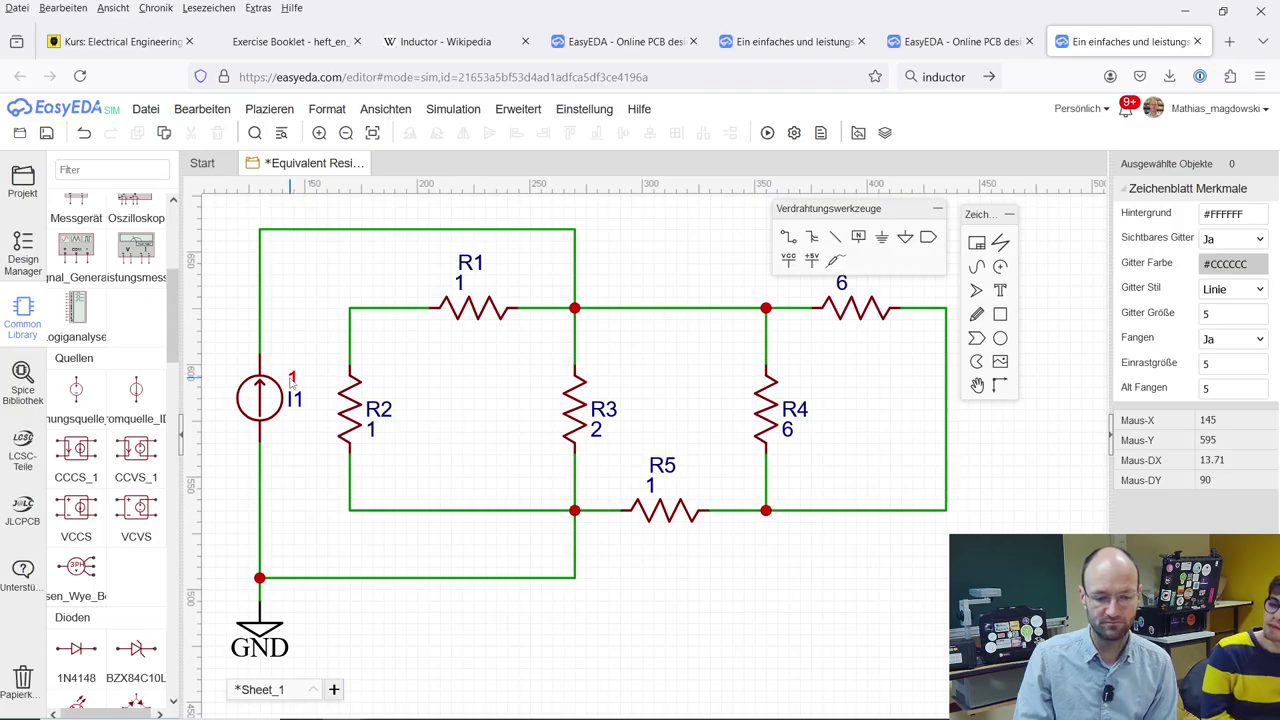
# - Save the schematic and bring up the simulation settings
pyautogui.click(146, 109)
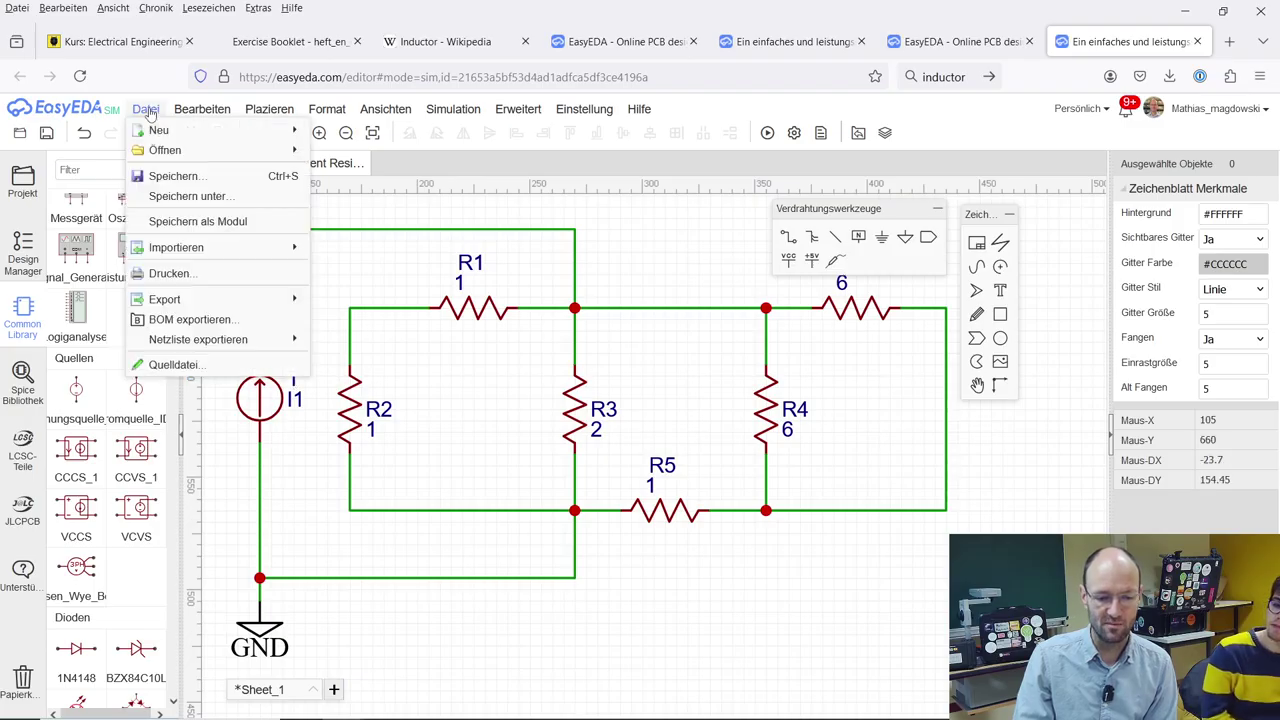
pyautogui.click(178, 177)
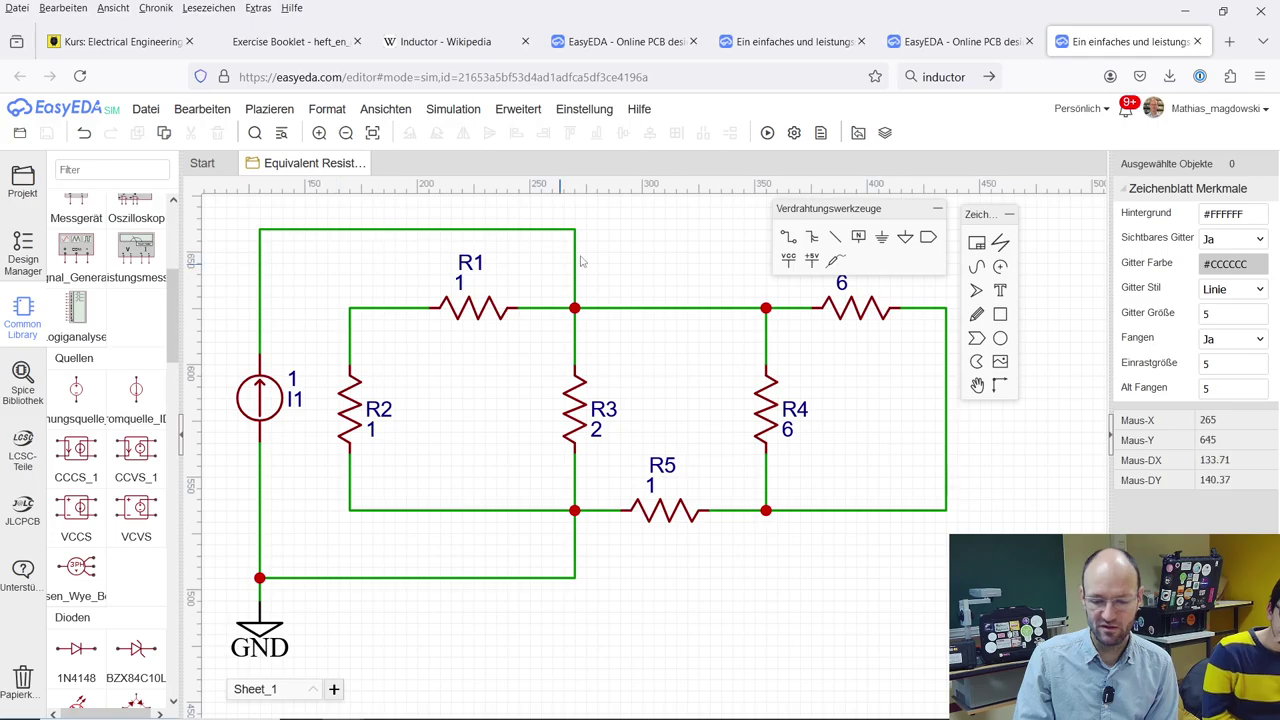
pyautogui.click(518, 109)
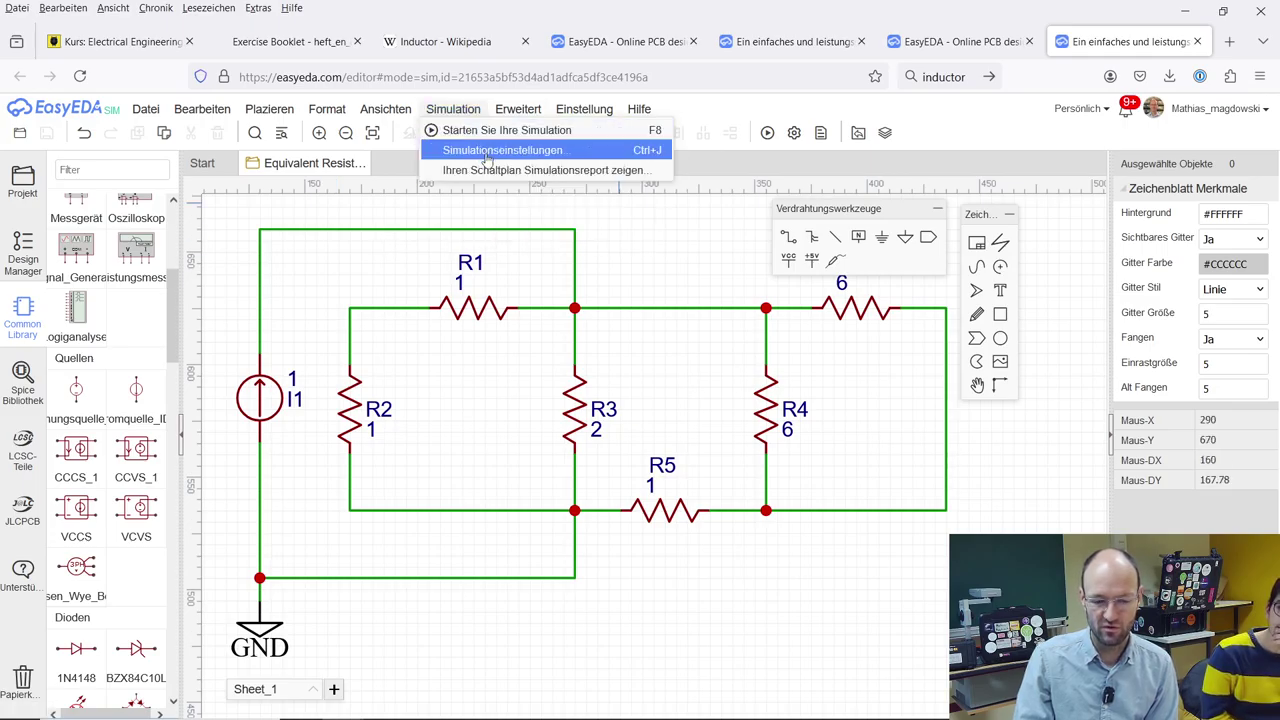
pyautogui.click(485, 152)
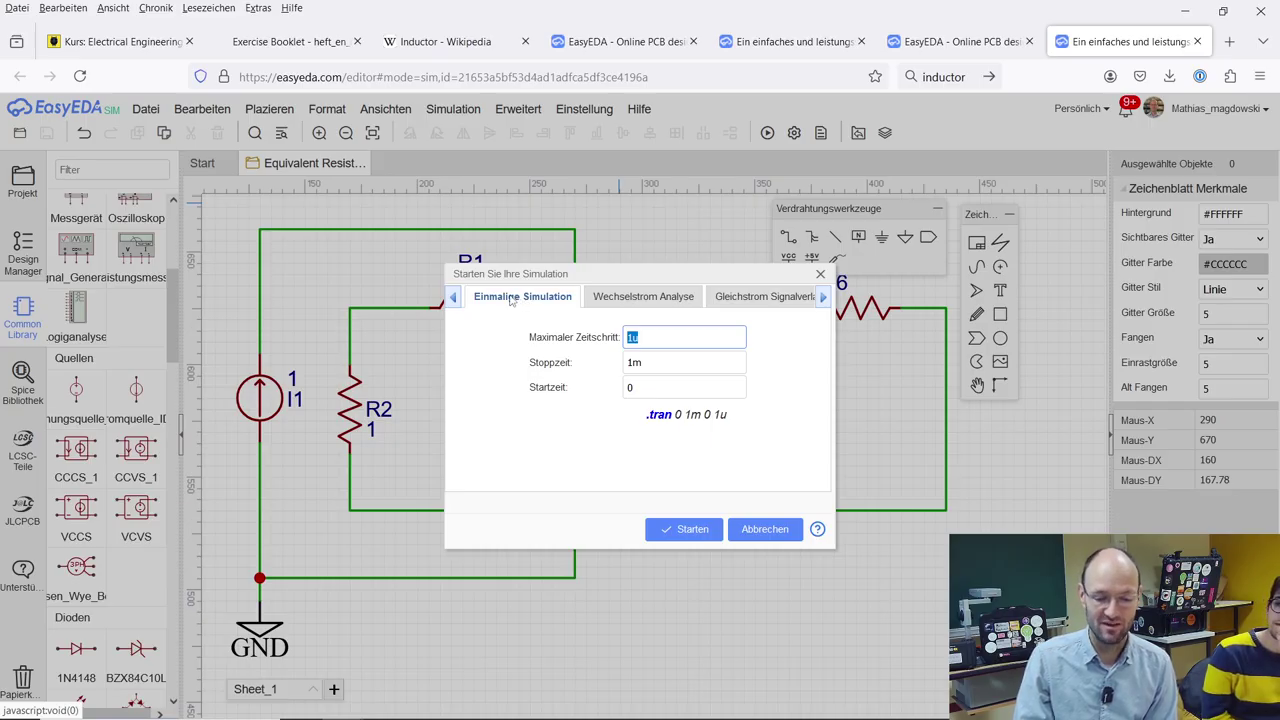
# - Choose the DC operating-point analysis (.op) as the simulation type
pyautogui.click(822, 300)
pyautogui.click(822, 300)
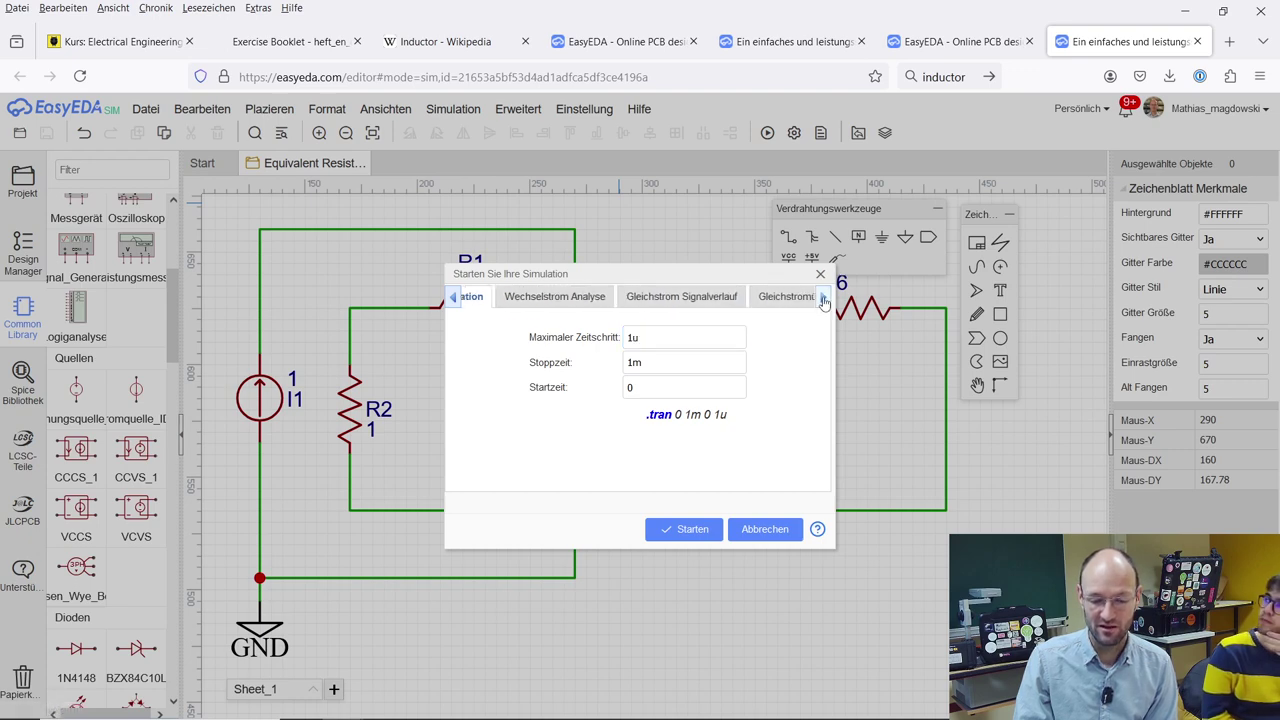
pyautogui.click(822, 300)
pyautogui.click(822, 300)
pyautogui.click(822, 300)
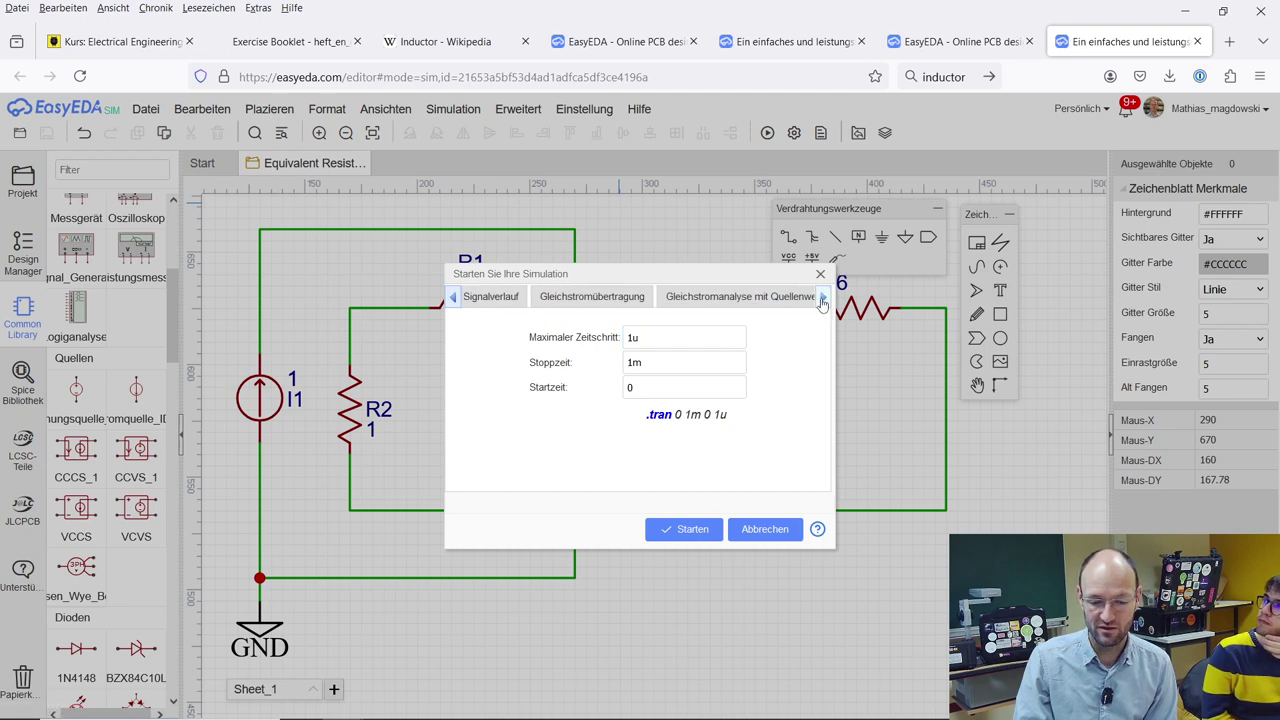
pyautogui.click(822, 300)
pyautogui.click(675, 297)
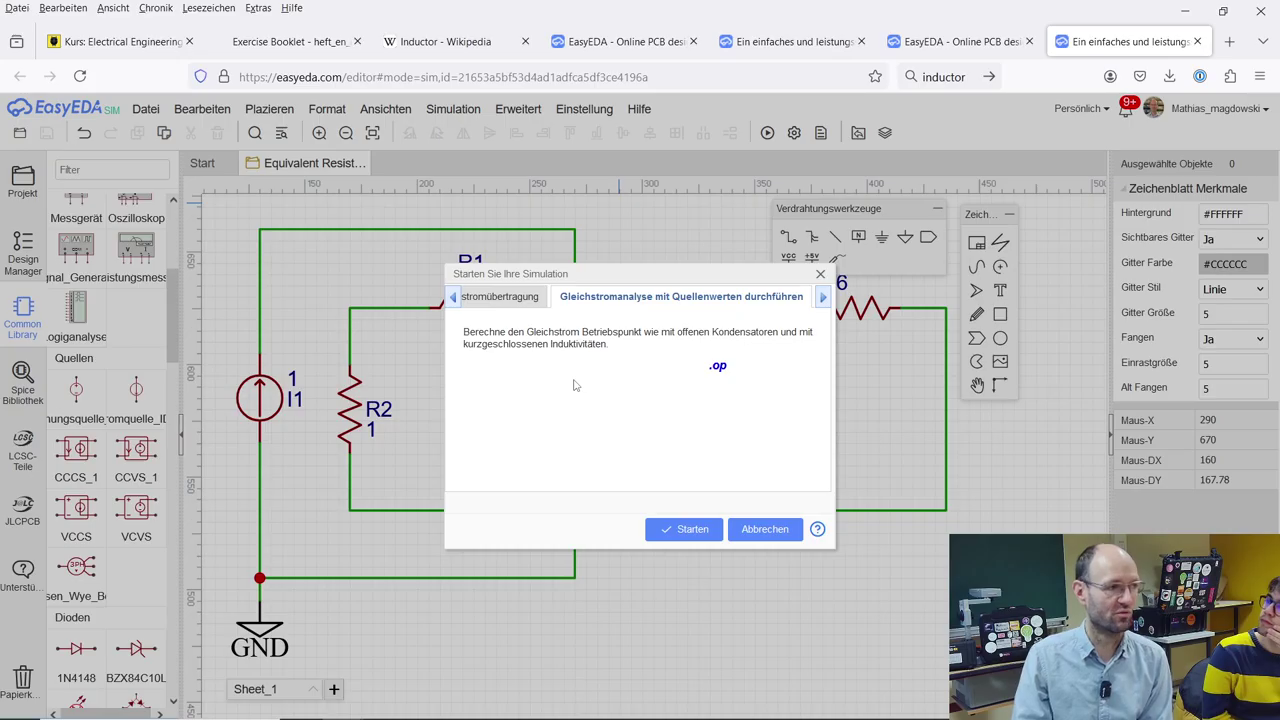
# - Run the operating-point simulation and highlight the 0.4 V, 0.8 V and 0.2 V node voltages
pyautogui.click(687, 530)
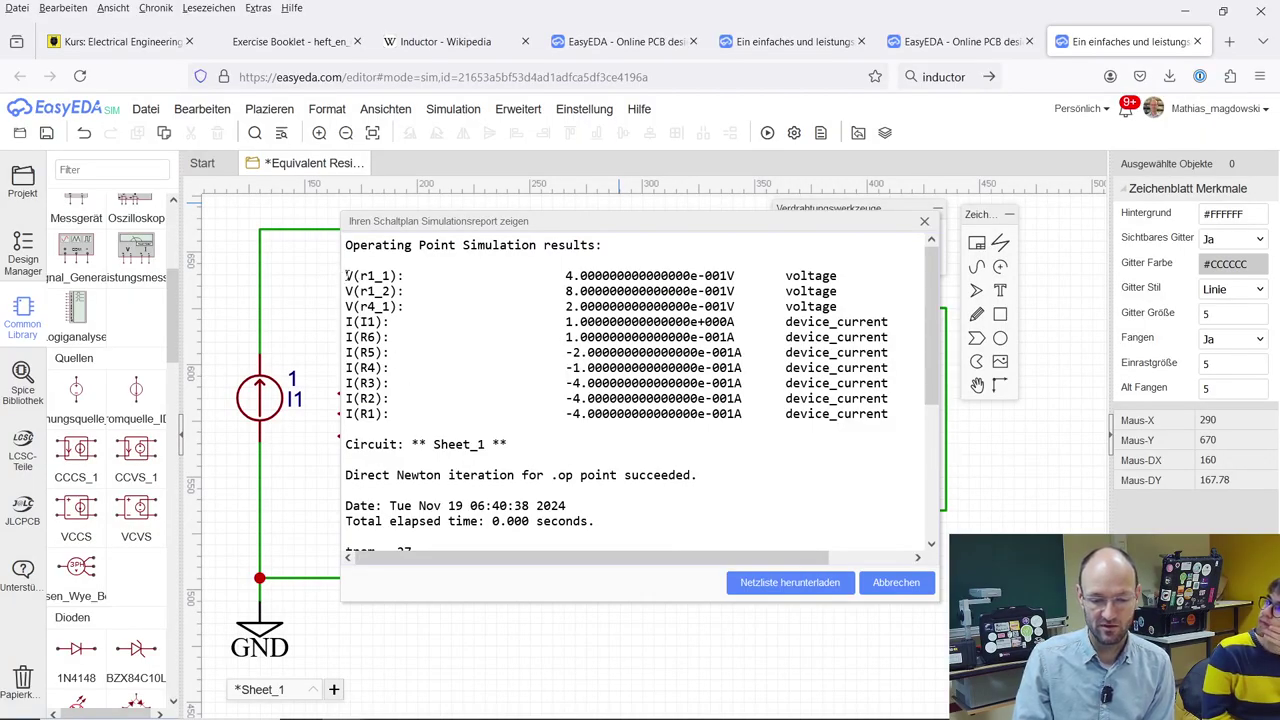
pyautogui.moveTo(348, 275); pyautogui.dragTo(408, 307)
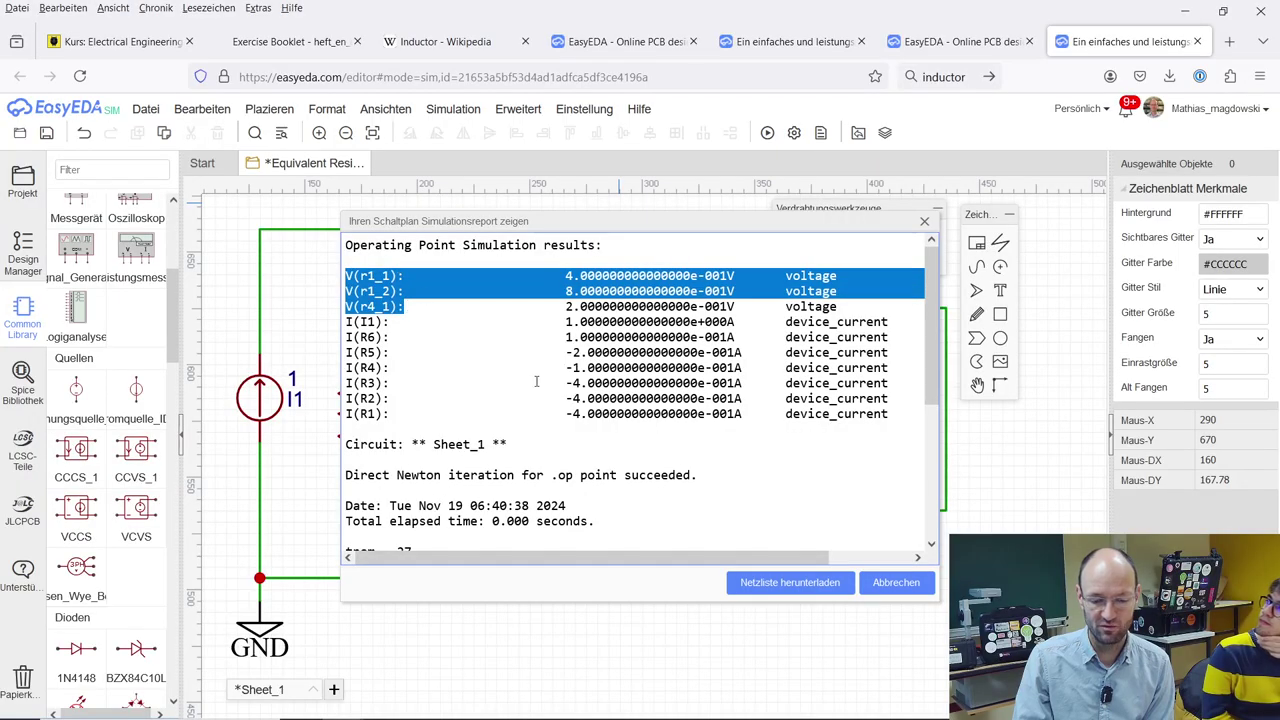
# - Close the results report and place a single net label above the circuit
pyautogui.click(896, 583)
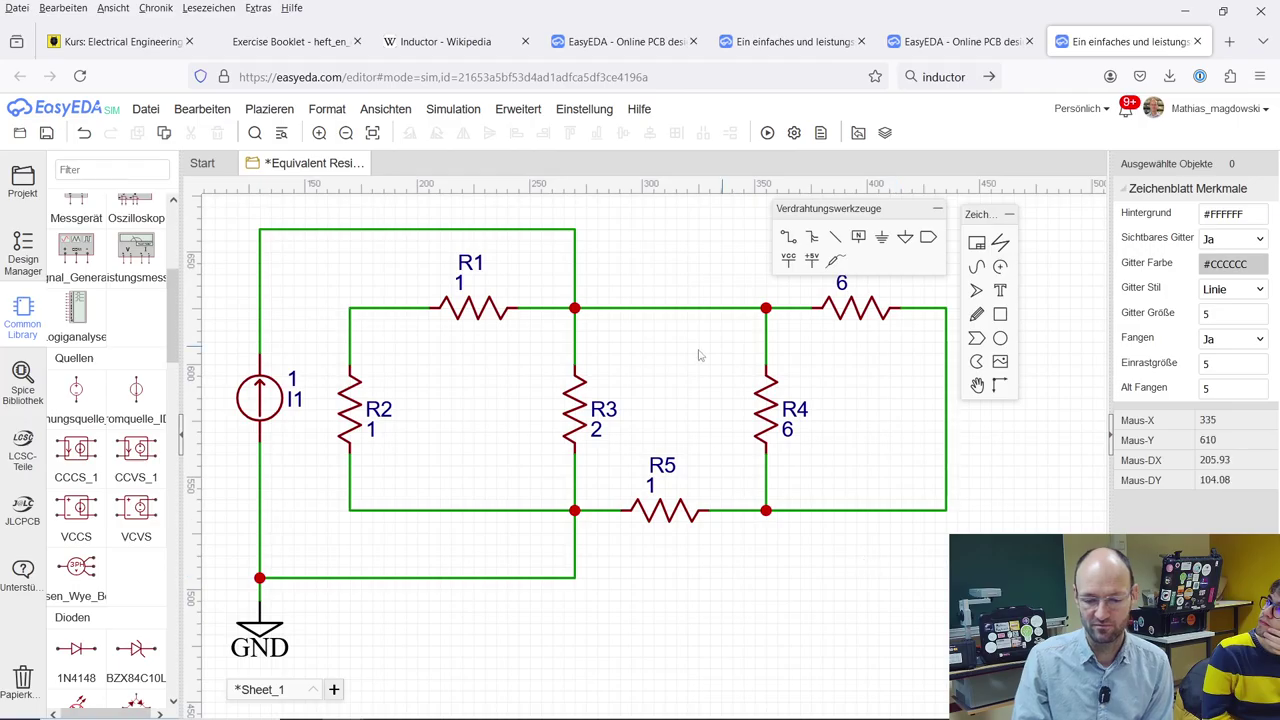
pyautogui.click(859, 238)
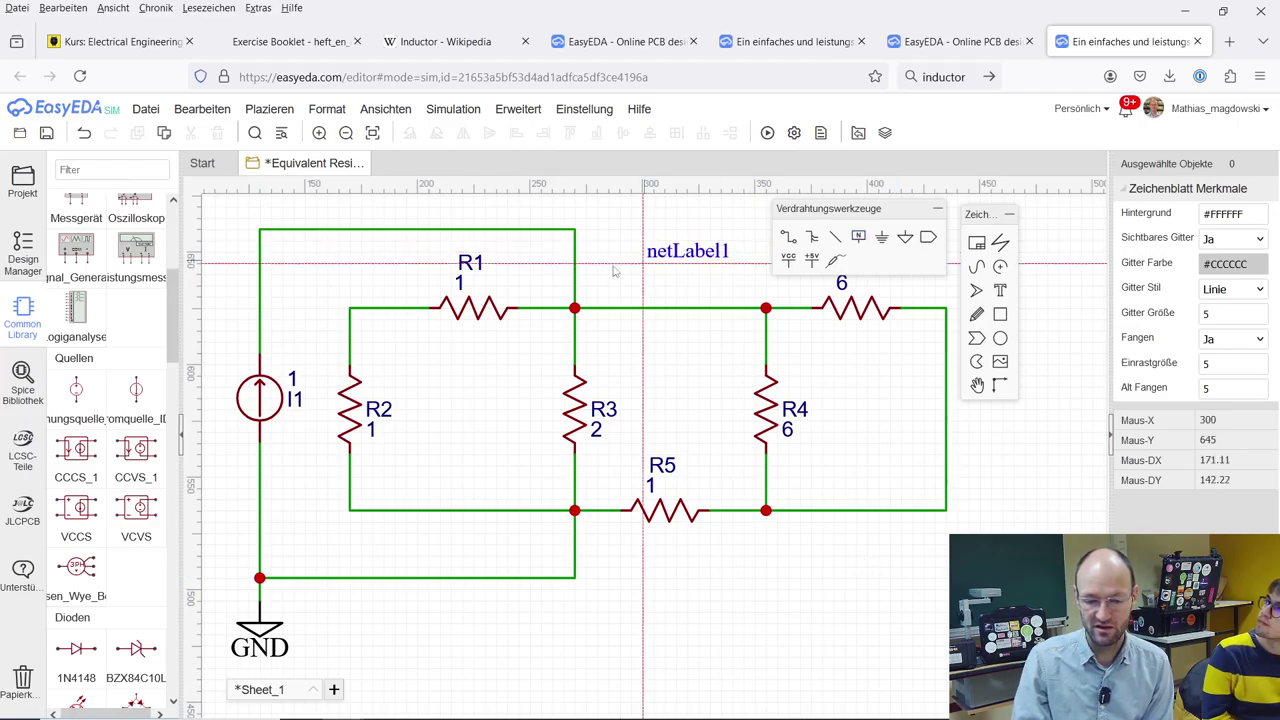
pyautogui.click(575, 218)
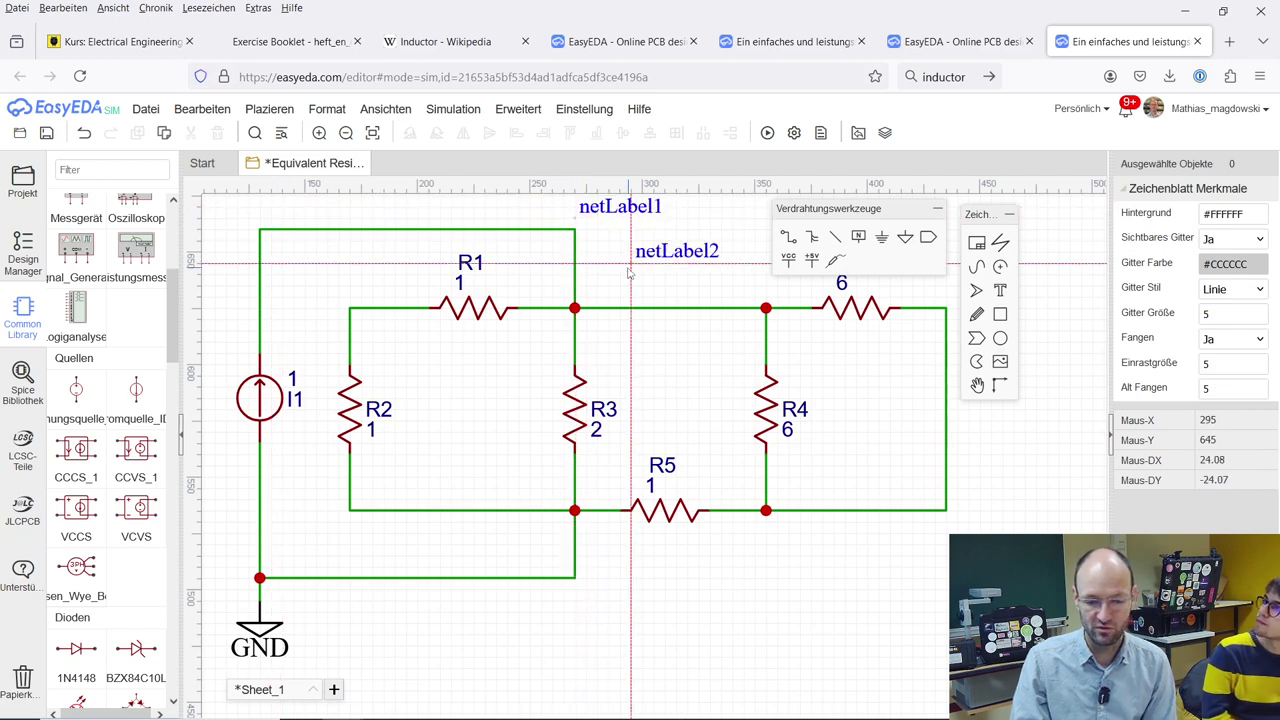
pyautogui.press('Escape')
# - Rename the net label to eqRes and move it onto the top wire corner
pyautogui.rightClick(622, 205)
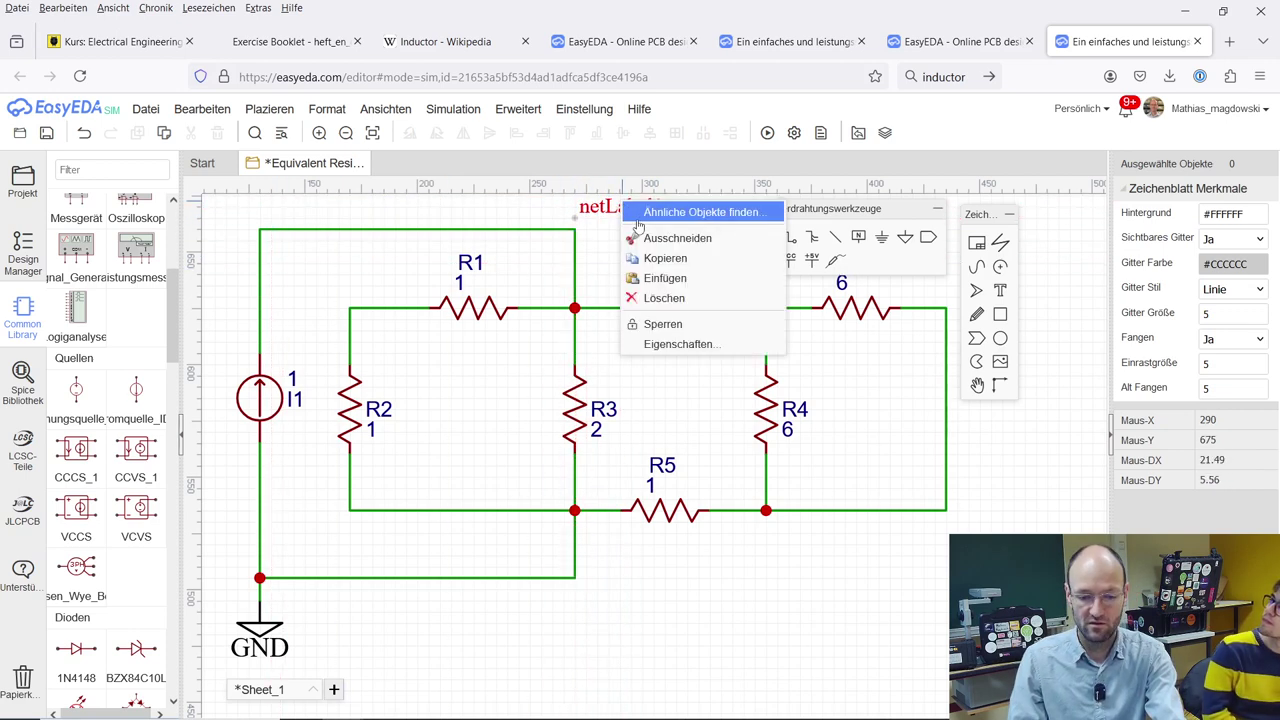
pyautogui.doubleClick(622, 208)
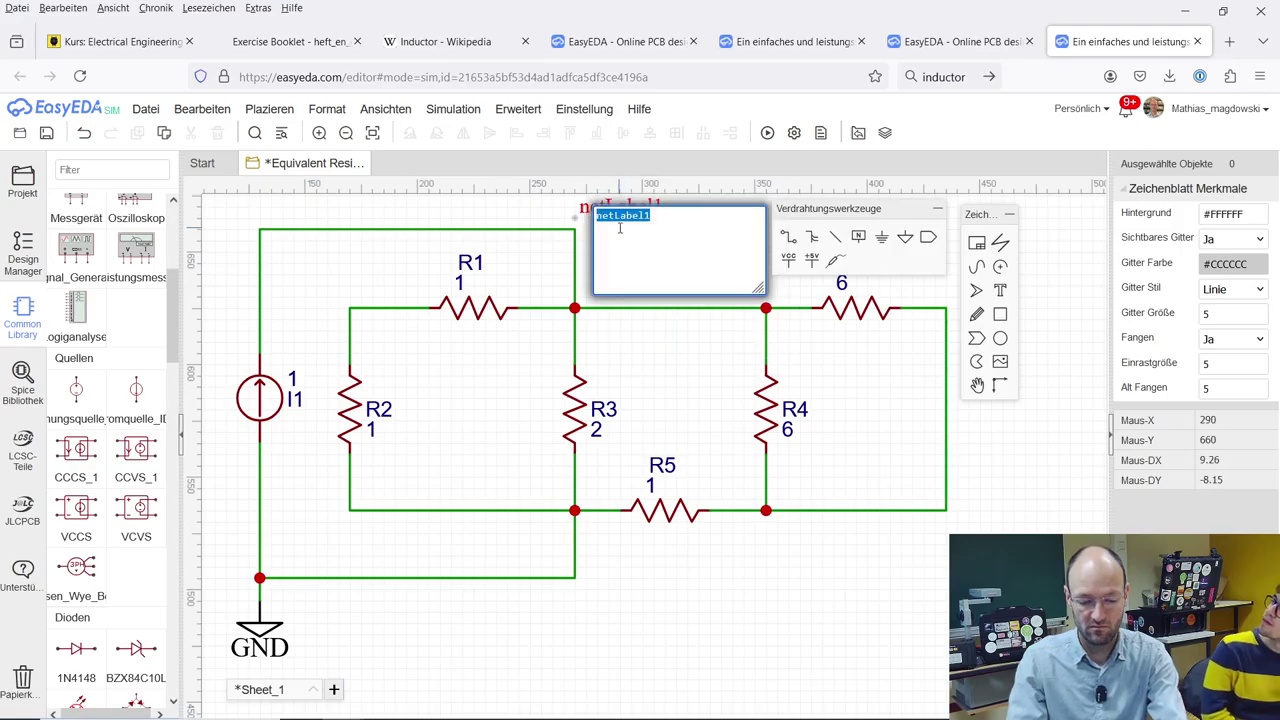
pyautogui.write('eq')
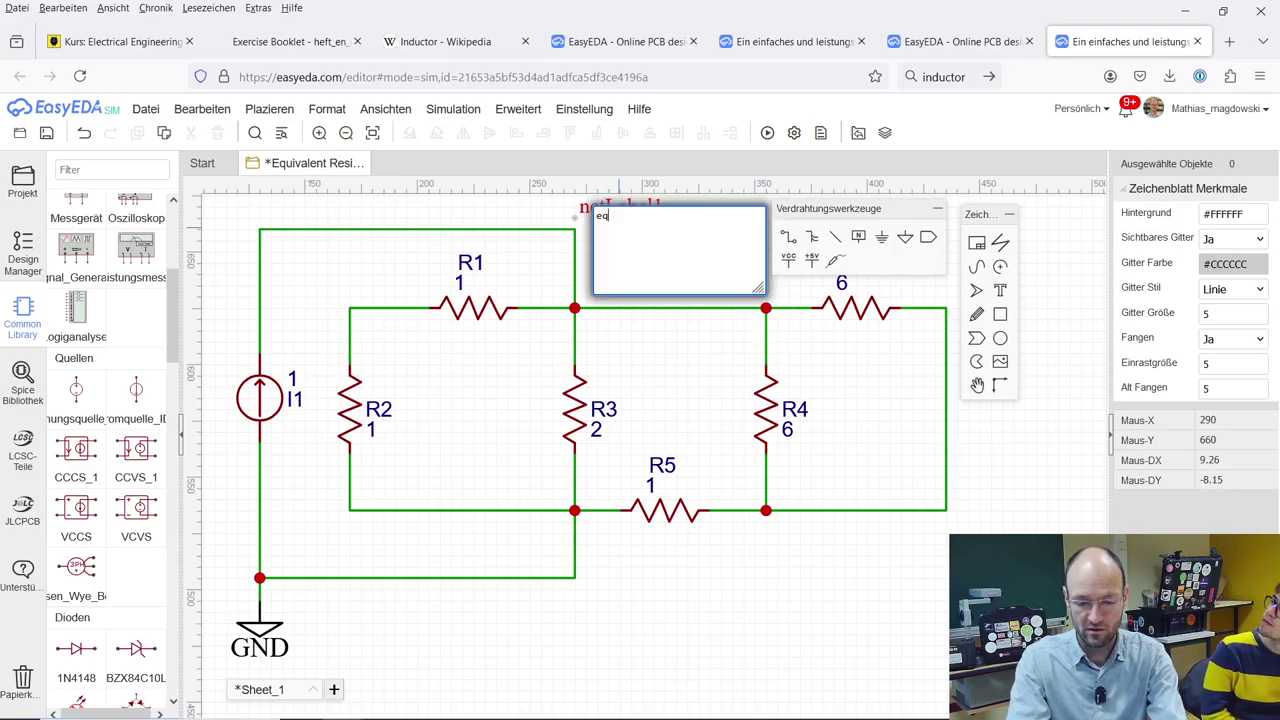
pyautogui.write('Res')
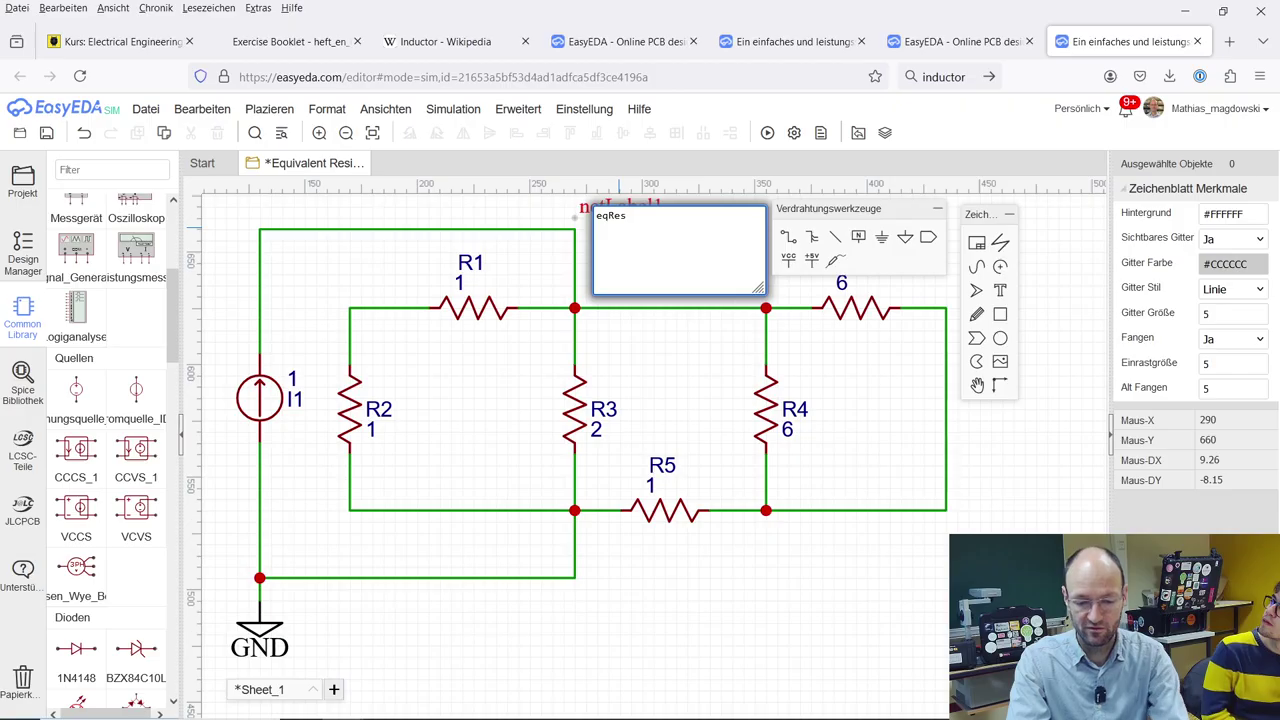
pyautogui.click(690, 204)
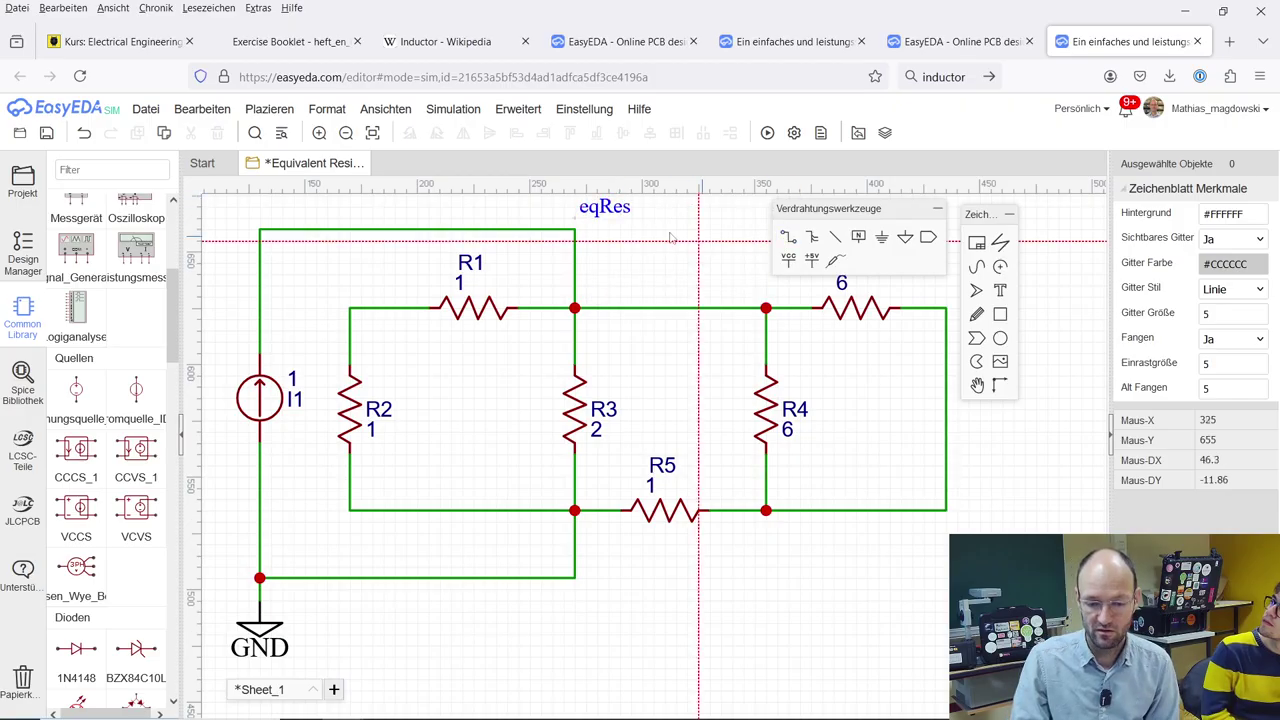
pyautogui.click(576, 230)
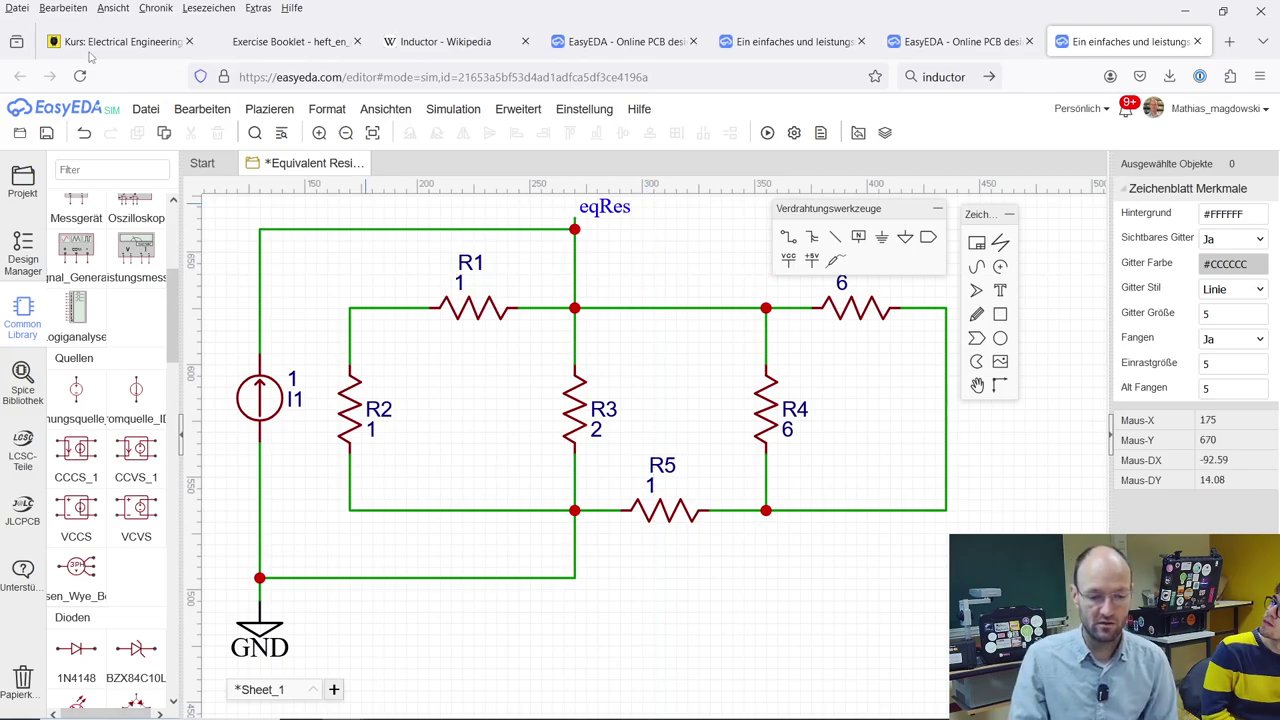
# - Save, rerun the simulation and highlight the V(eqres) result of 0.8 V
pyautogui.click(145, 108)
pyautogui.click(172, 175)
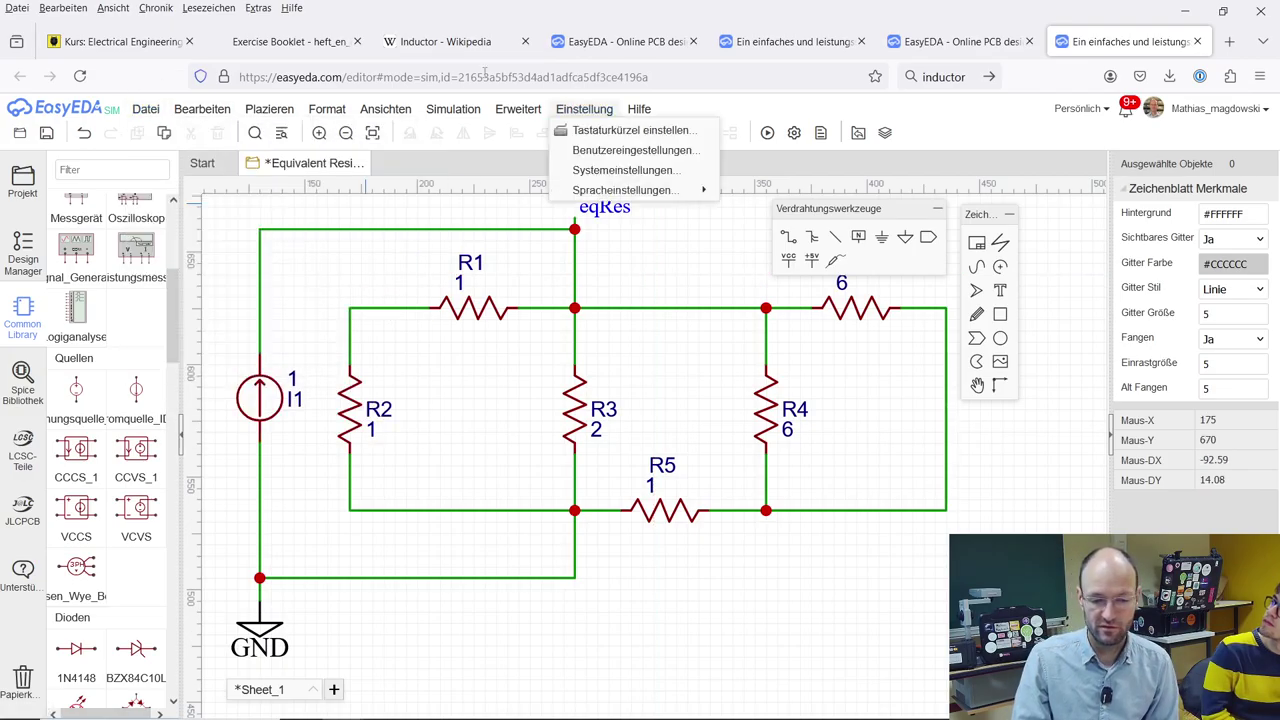
pyautogui.moveTo(459, 110)
pyautogui.click(478, 134)
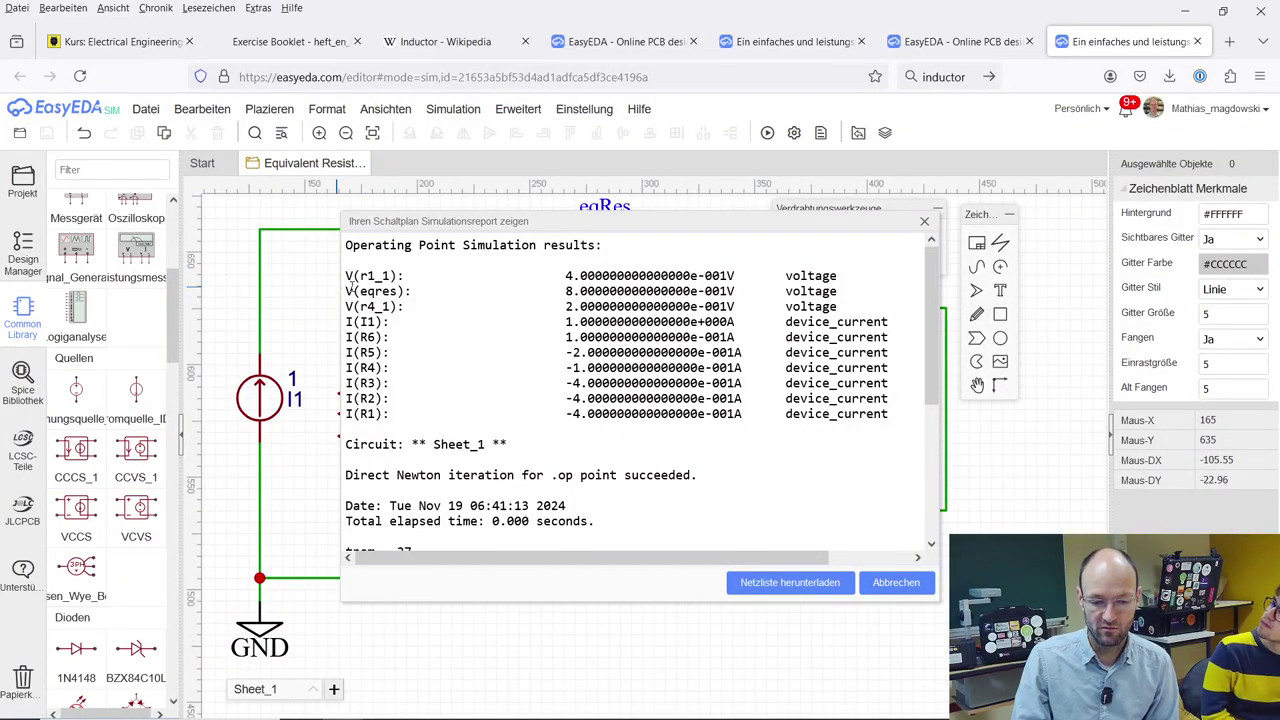
pyautogui.moveTo(346, 290); pyautogui.dragTo(742, 291)
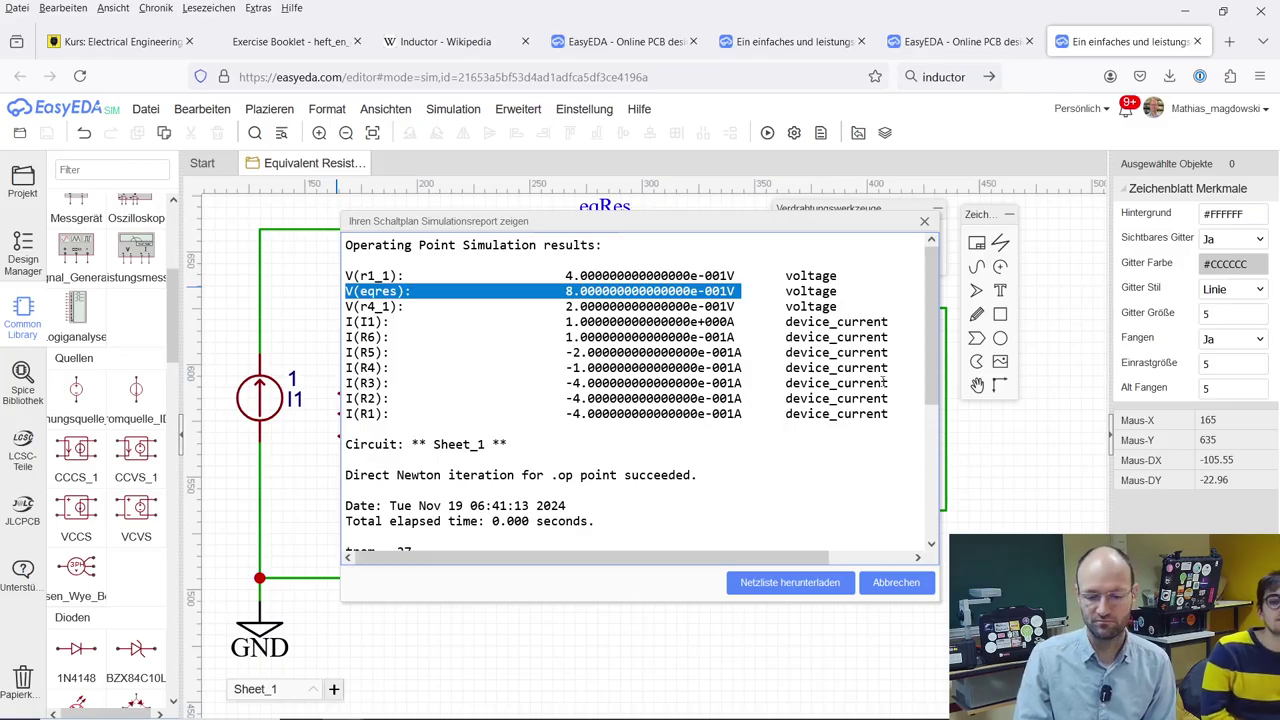
# - In the Exercise Booklet, go to the result list and highlight 'RAB = 0.8 Ω' for 13a
pyautogui.click(290, 41)
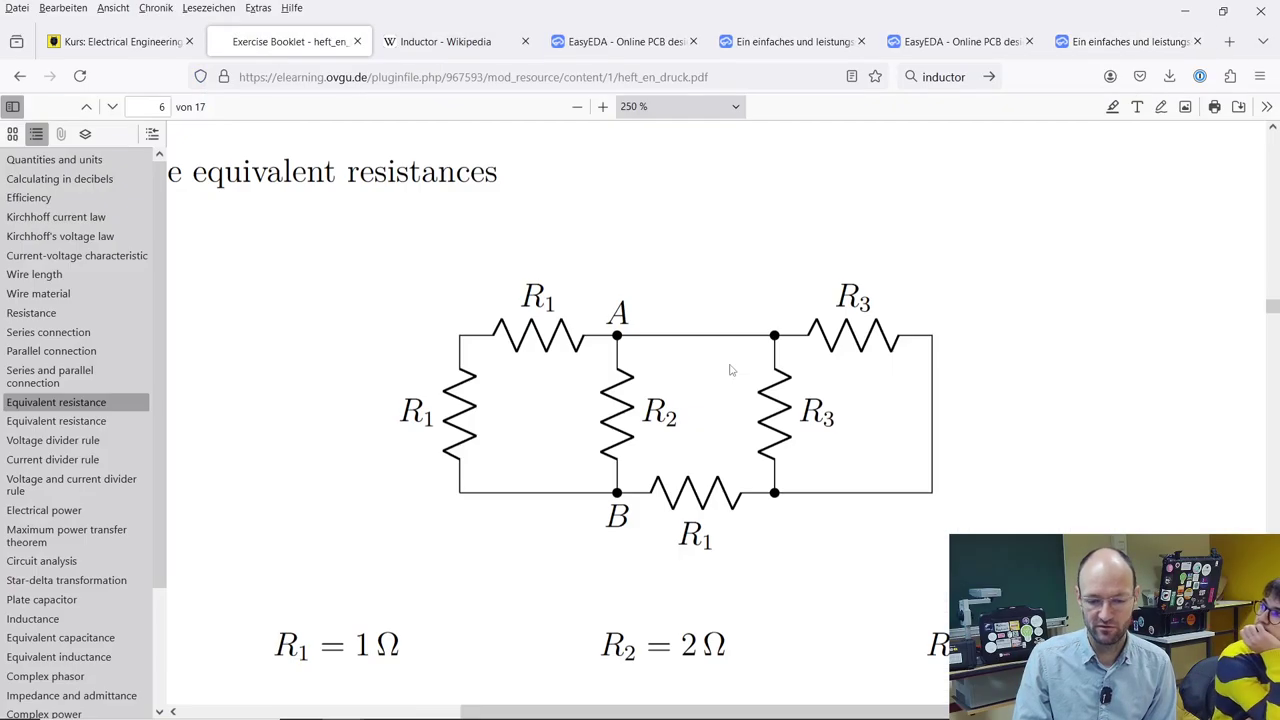
pyautogui.click(12, 106)
pyautogui.keyDown('ctrl'); pyautogui.scroll(-2, 631, 394); pyautogui.keyUp('ctrl')
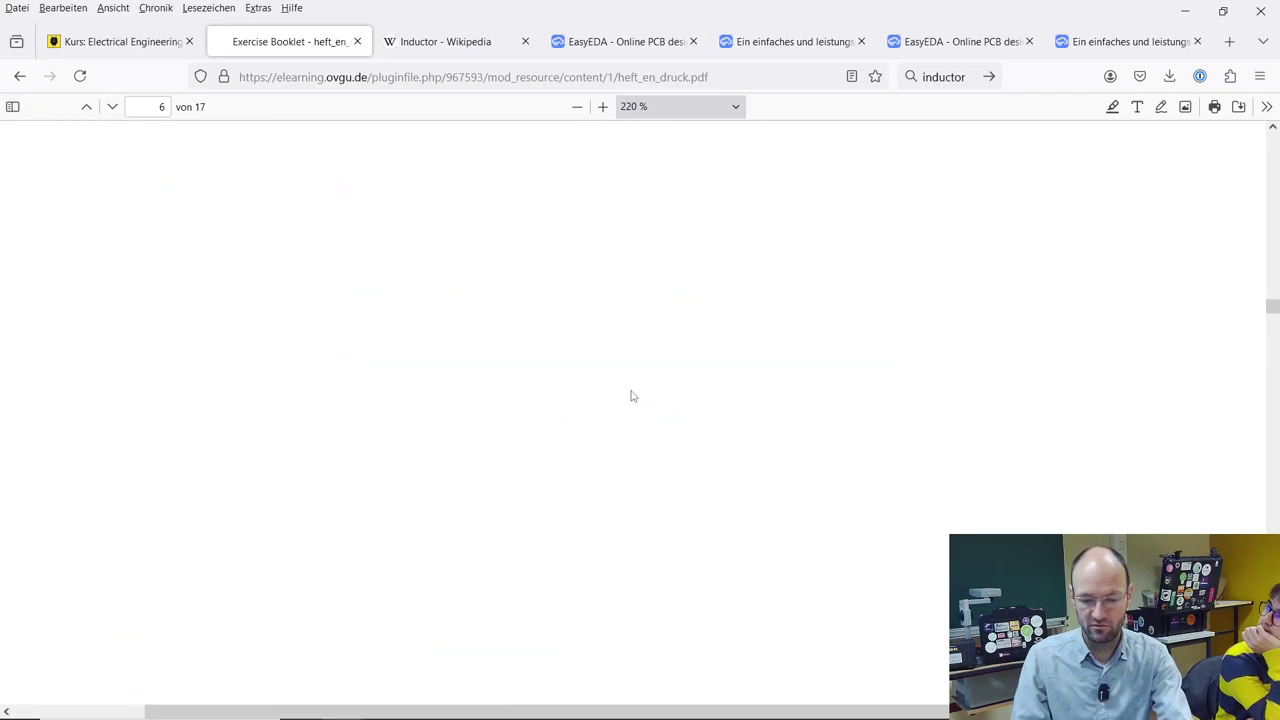
pyautogui.scroll(-15, 777, 434)
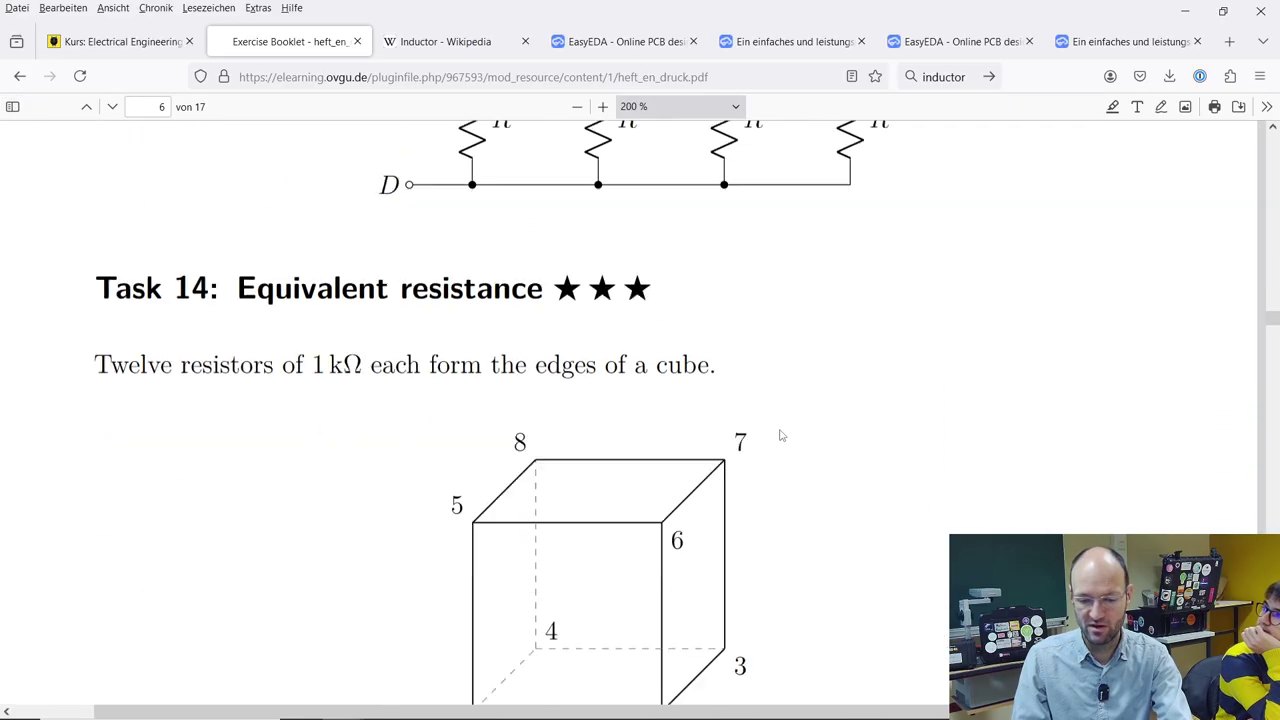
pyautogui.click(1073, 372)
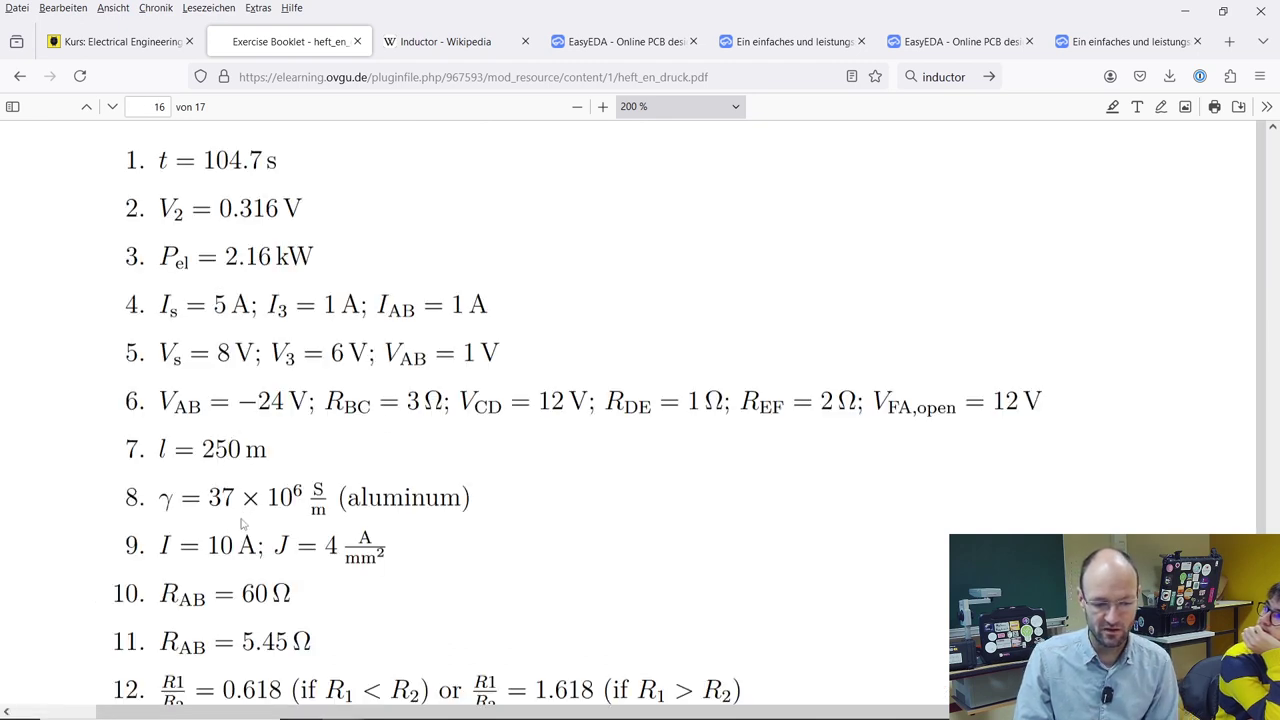
pyautogui.scroll(-3, 236, 518)
pyautogui.moveTo(216, 562); pyautogui.dragTo(360, 567)
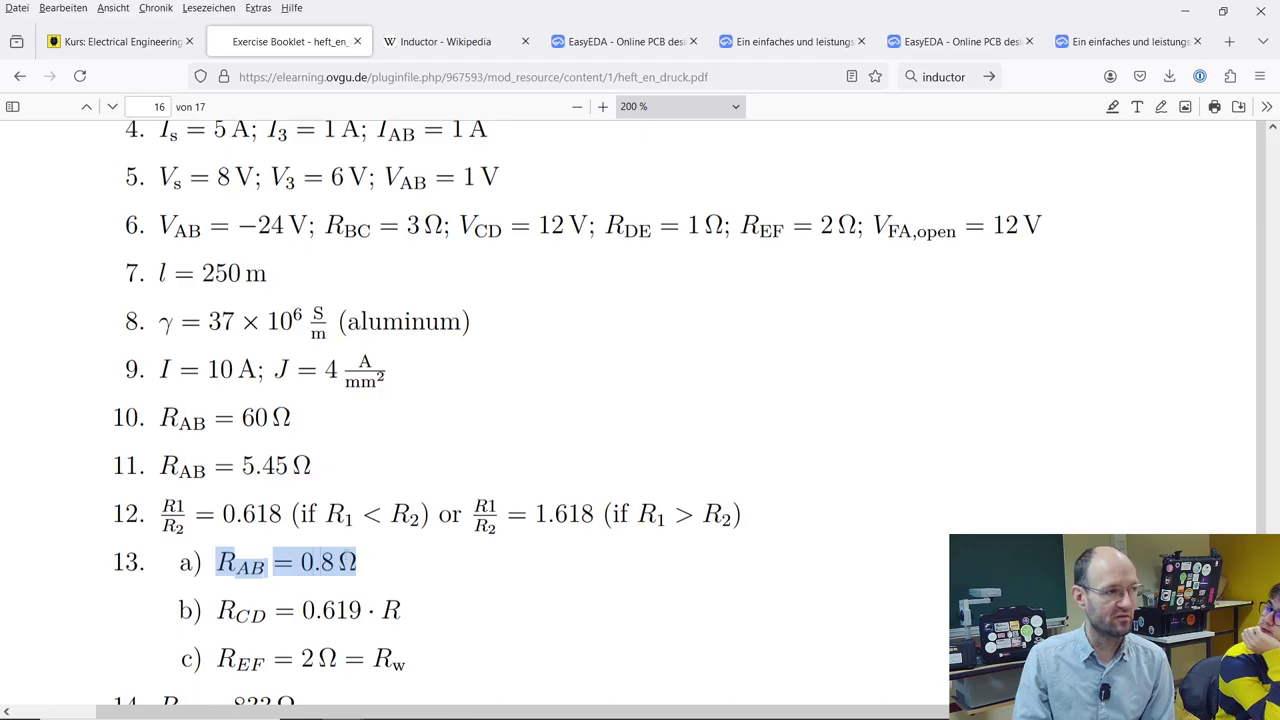
# - Switch back to EasyEDA and dismiss the simulation results report
pyautogui.click(1095, 41)
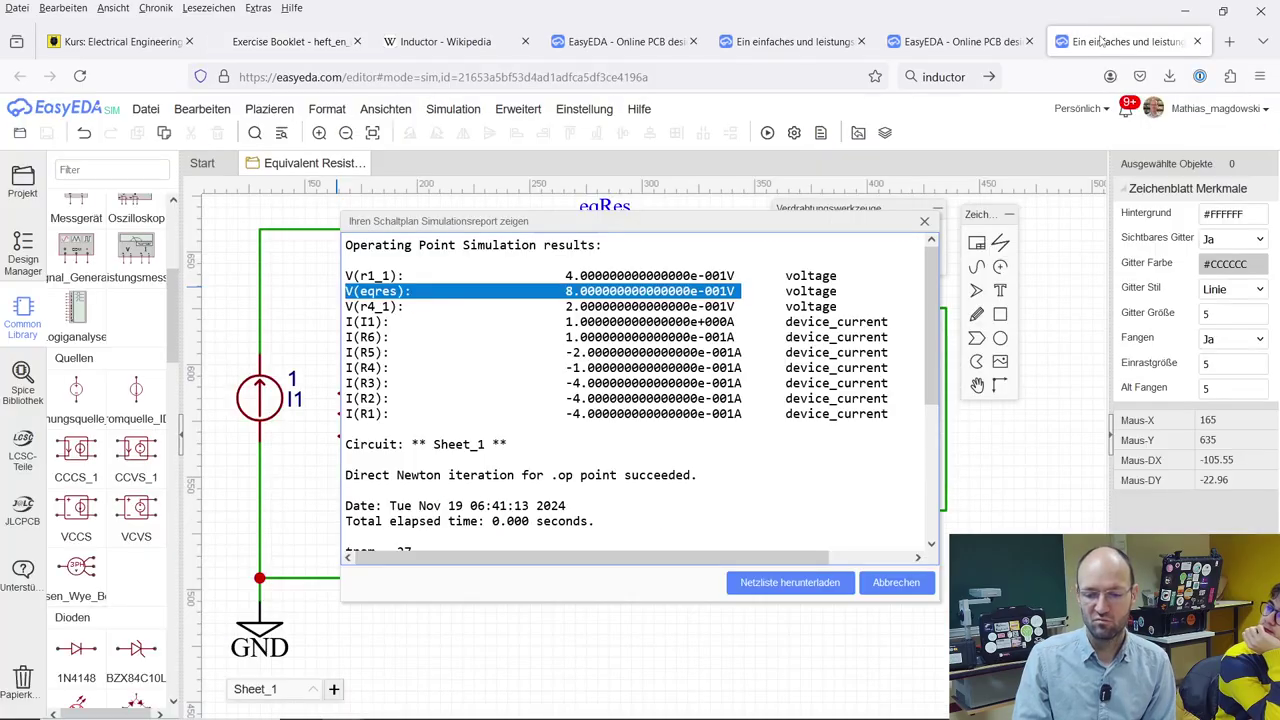
pyautogui.click(925, 222)
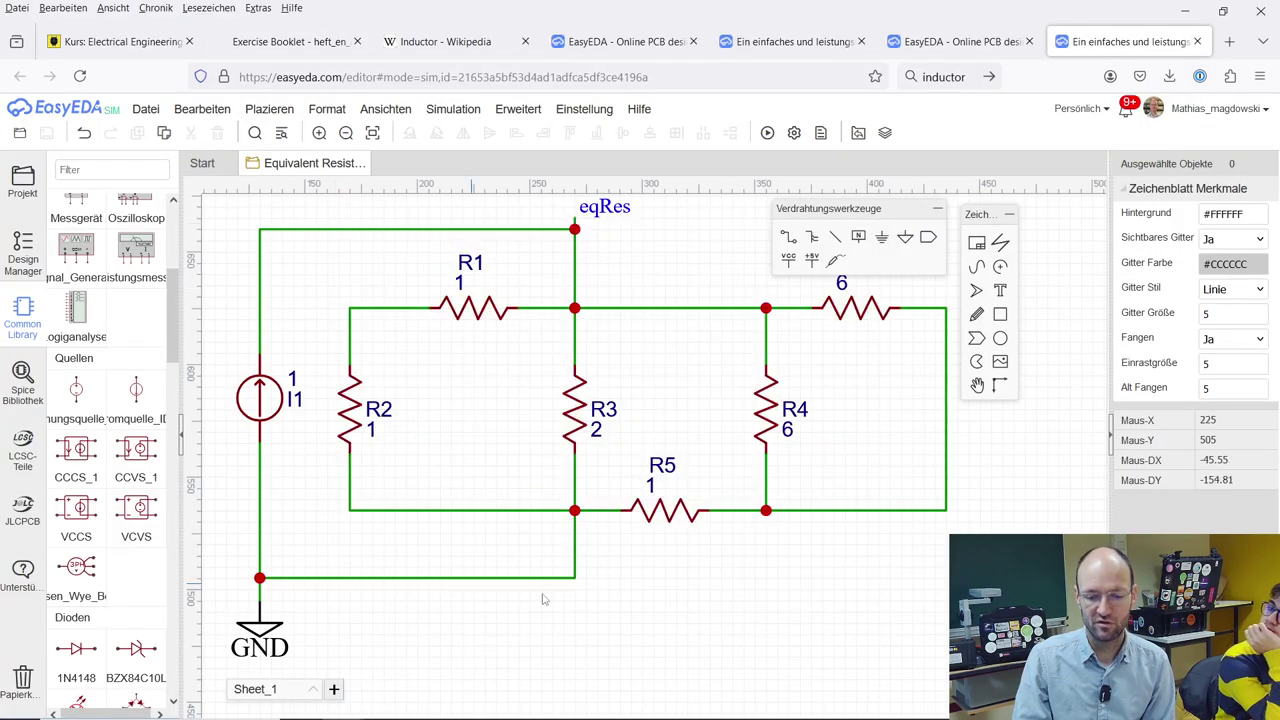